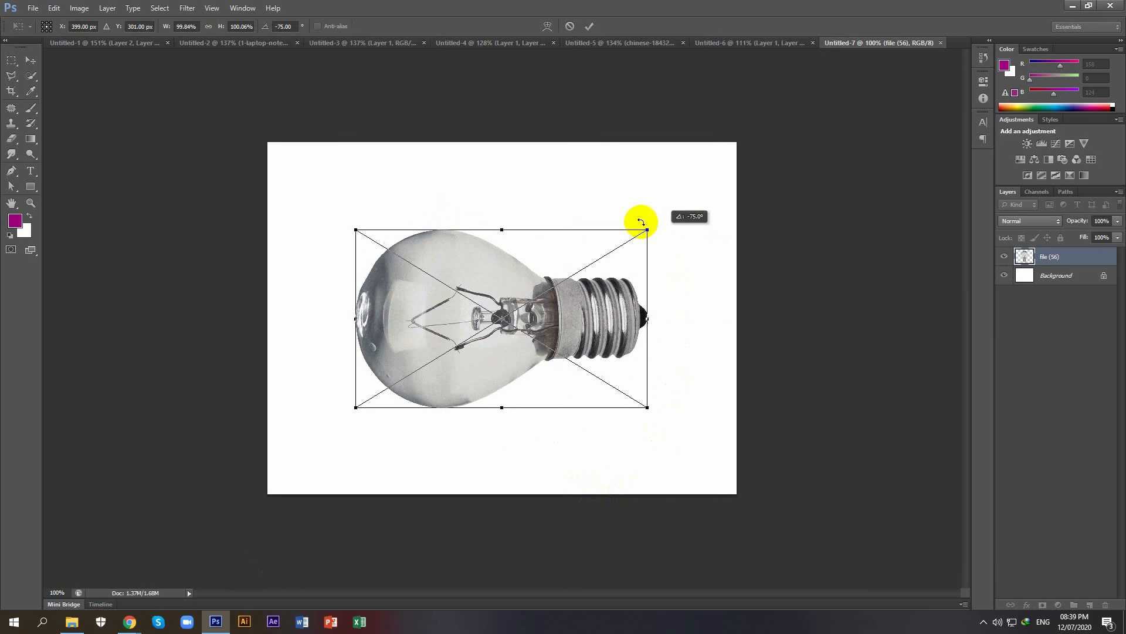
# Stretch the rotated light bulb lengthwise to about 119% towards its metal cap and apply the transform
pyautogui.moveTo(643, 318)
pyautogui.mouseDown()
pyautogui.moveTo(714, 319)
pyautogui.moveTo(702, 320)
pyautogui.mouseUp()
pyautogui.press('b')
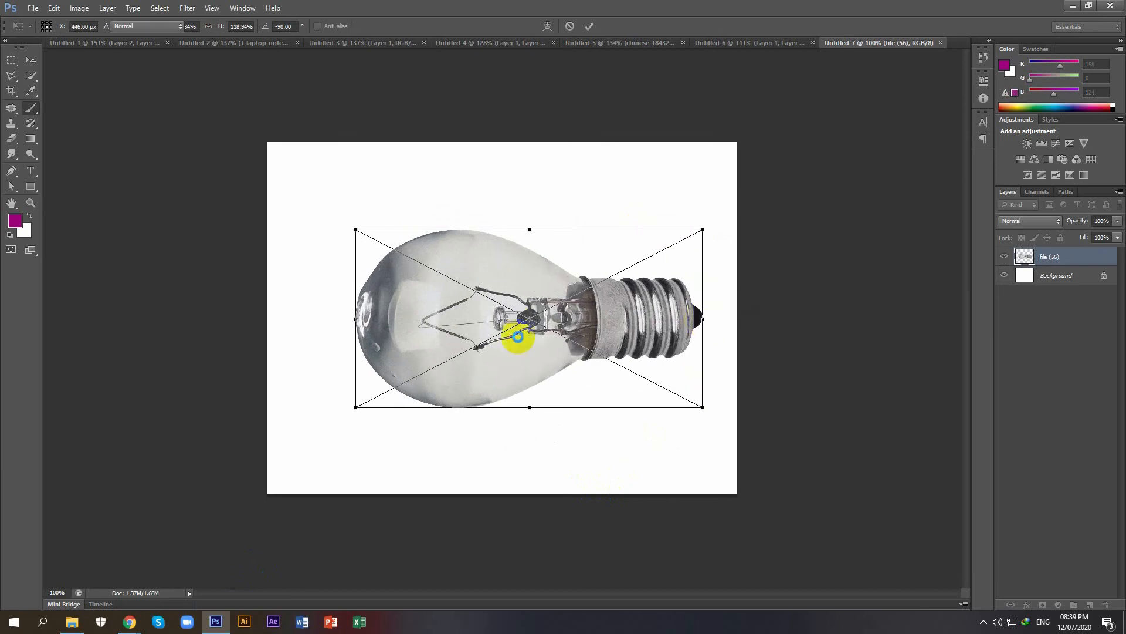
pyautogui.press('Return')
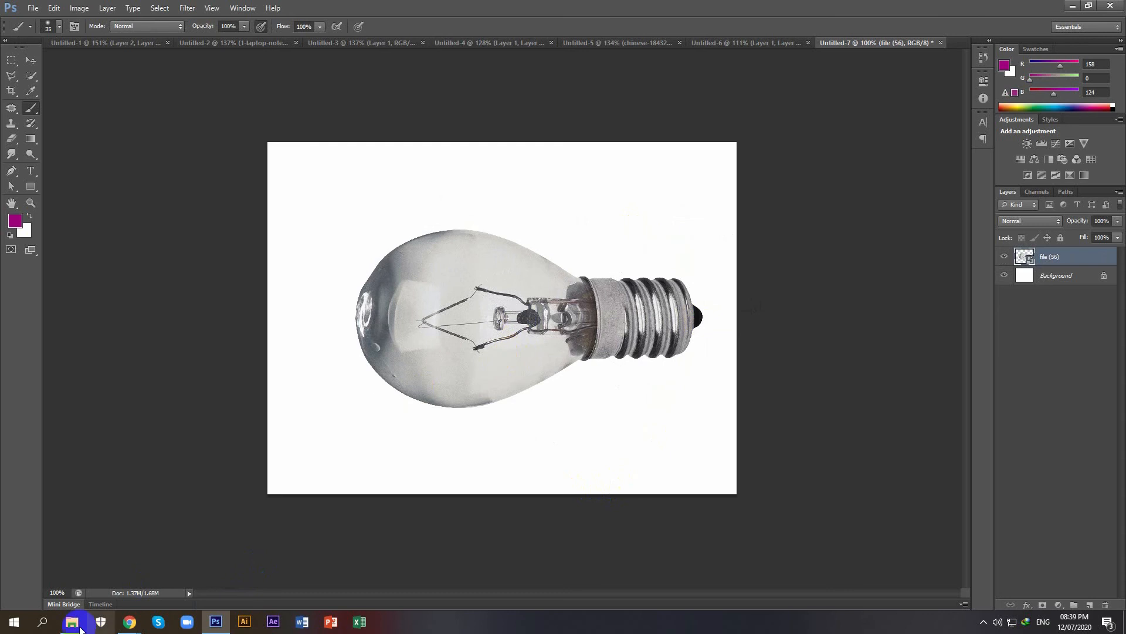
# Switch to Chrome and search Google Images for "under deep sea" in place of the pencil search
pyautogui.moveTo(129, 625)
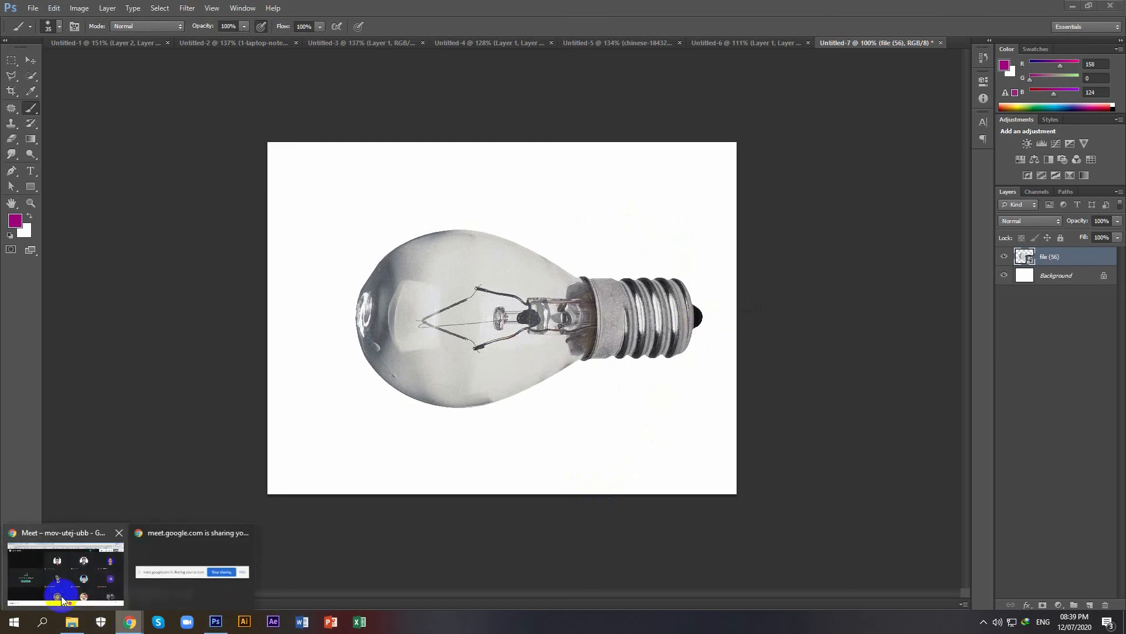
pyautogui.click(65, 566)
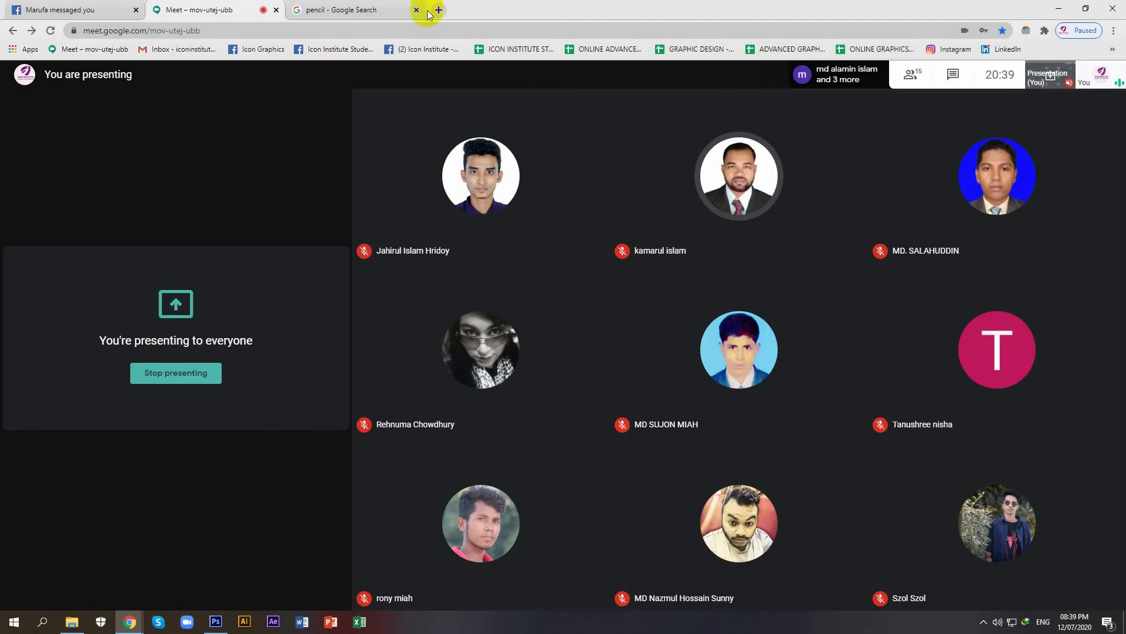
pyautogui.click(363, 9)
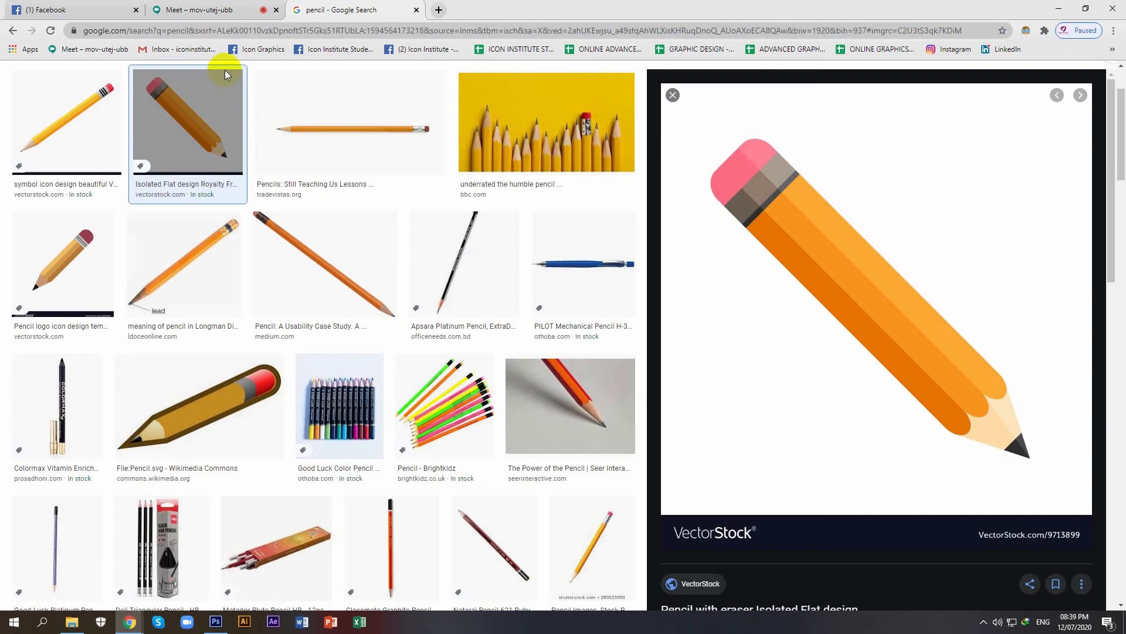
pyautogui.click(206, 30)
pyautogui.write('und')
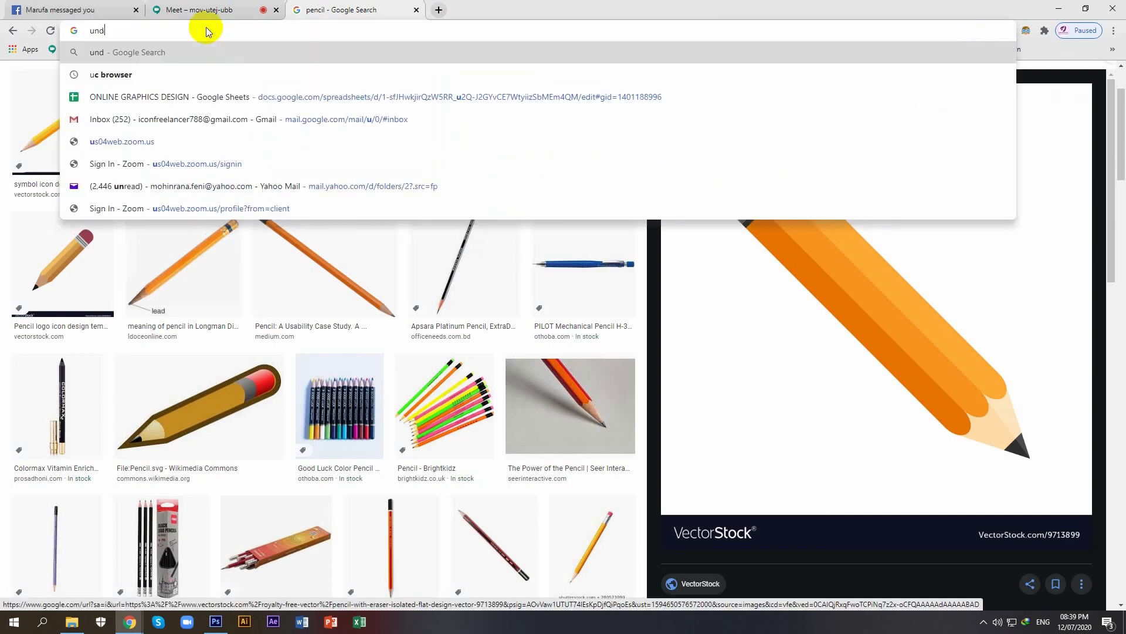
pyautogui.write('er deep ')
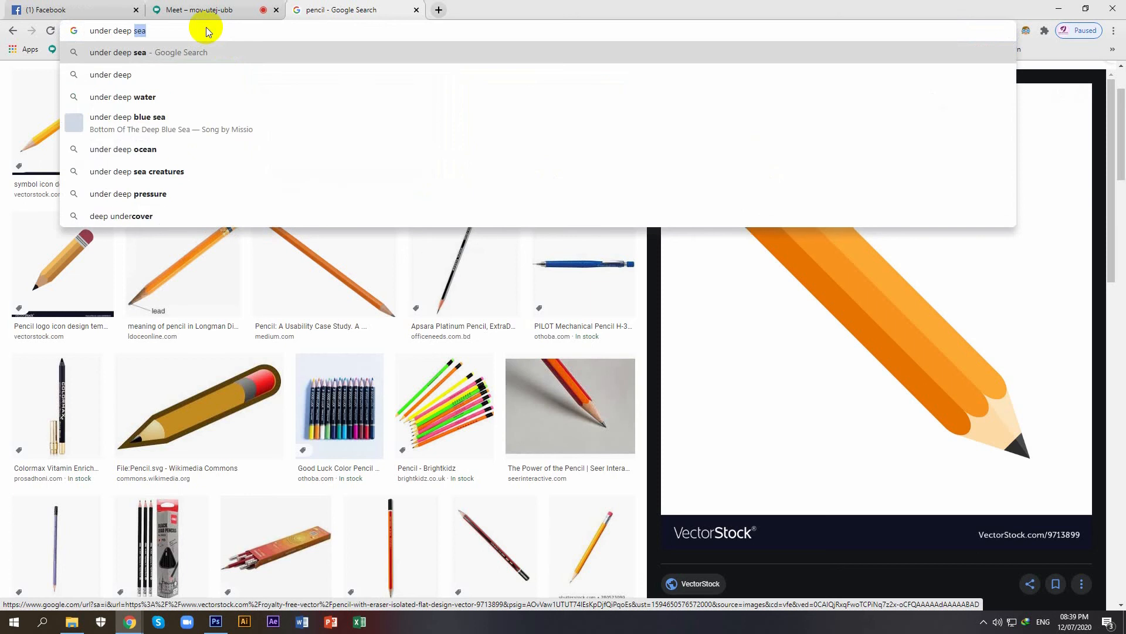
pyautogui.write('sea')
pyautogui.press('Return')
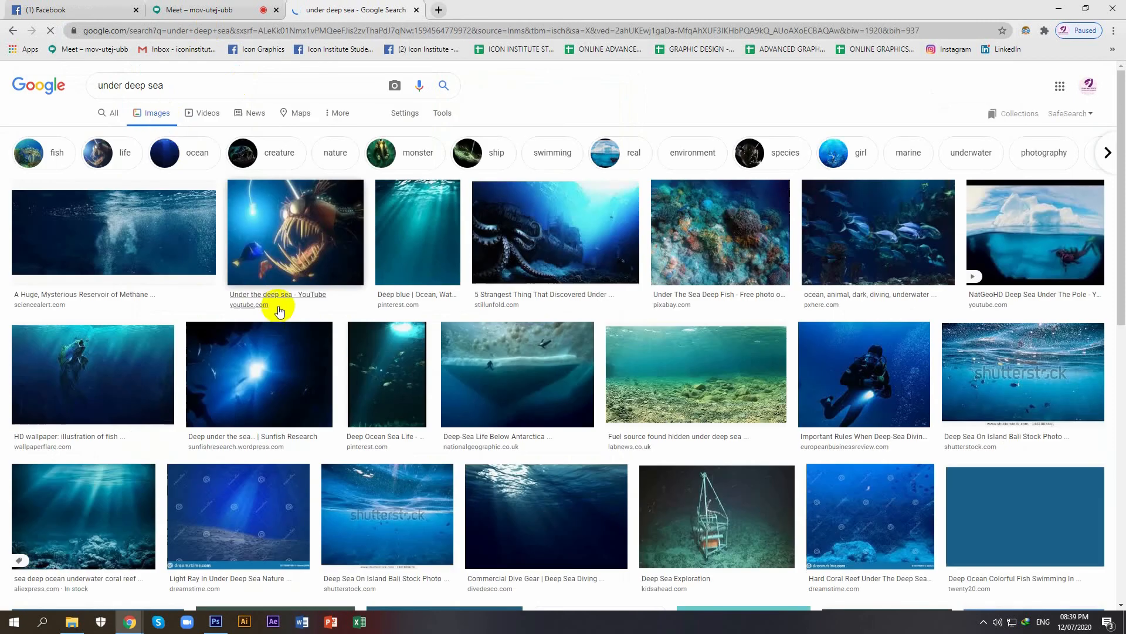
# Browse the deep-sea image results and open the preview of the "Under Deep Ocean" picture with the dolphin and diver
pyautogui.scroll(-2, 658, 362)
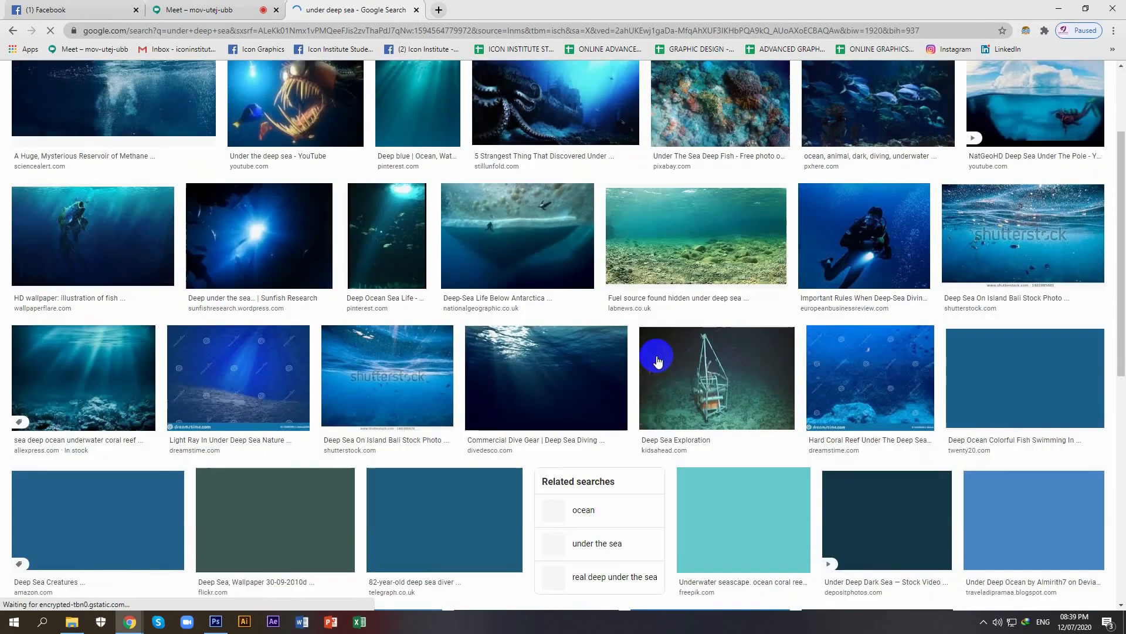
pyautogui.scroll(-2, 659, 362)
pyautogui.scroll(-1, 757, 396)
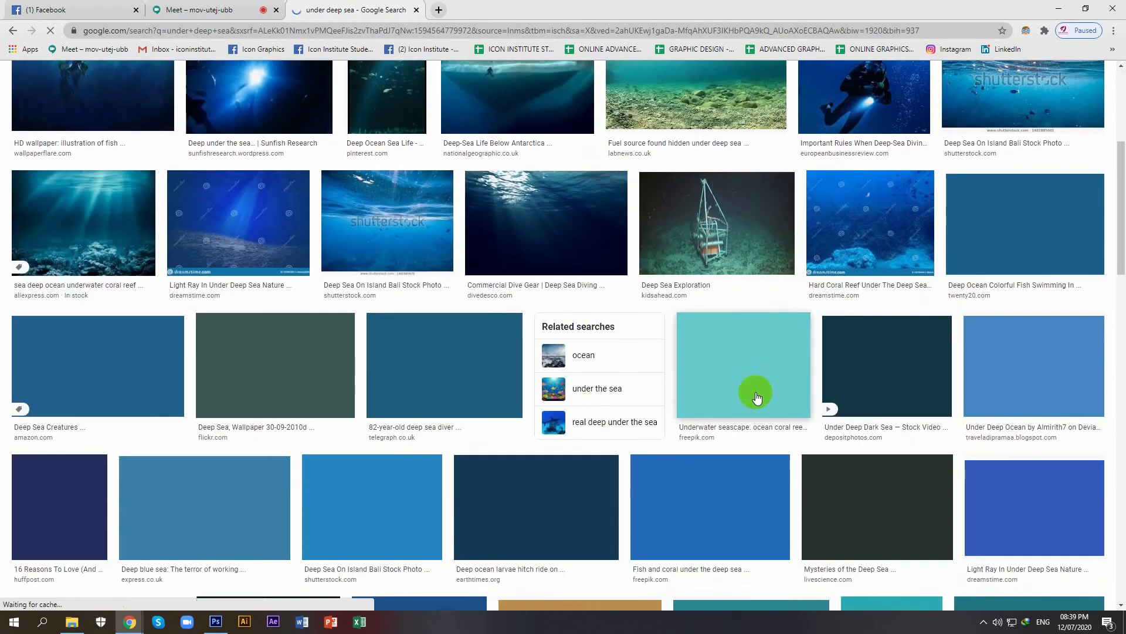
pyautogui.scroll(2, 750, 391)
pyautogui.scroll(-1, 520, 402)
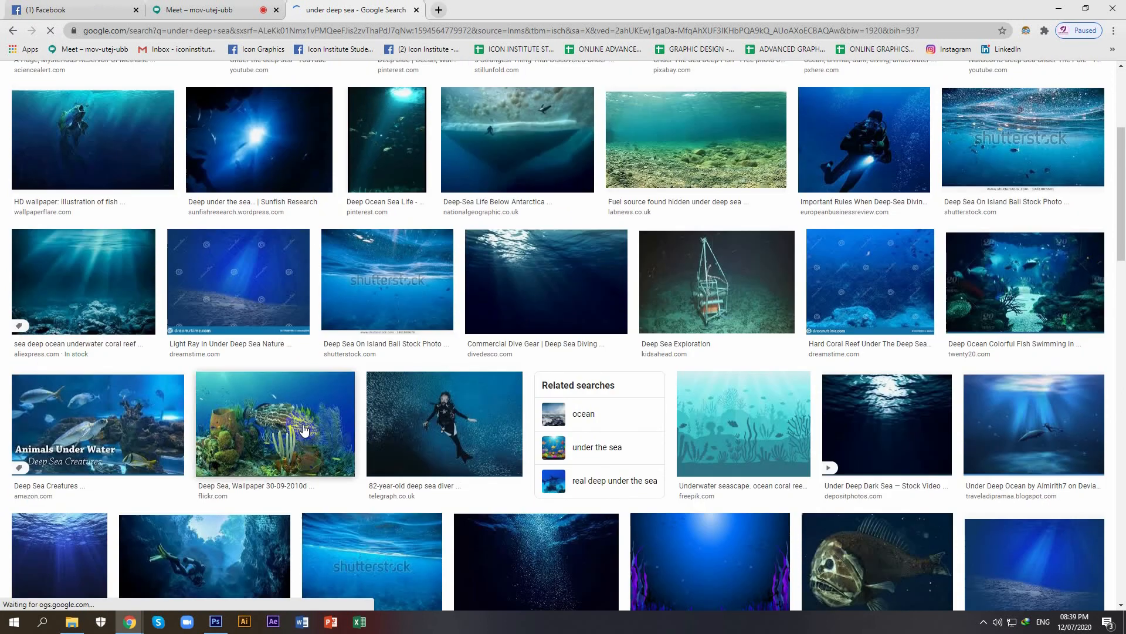
pyautogui.click(1026, 431)
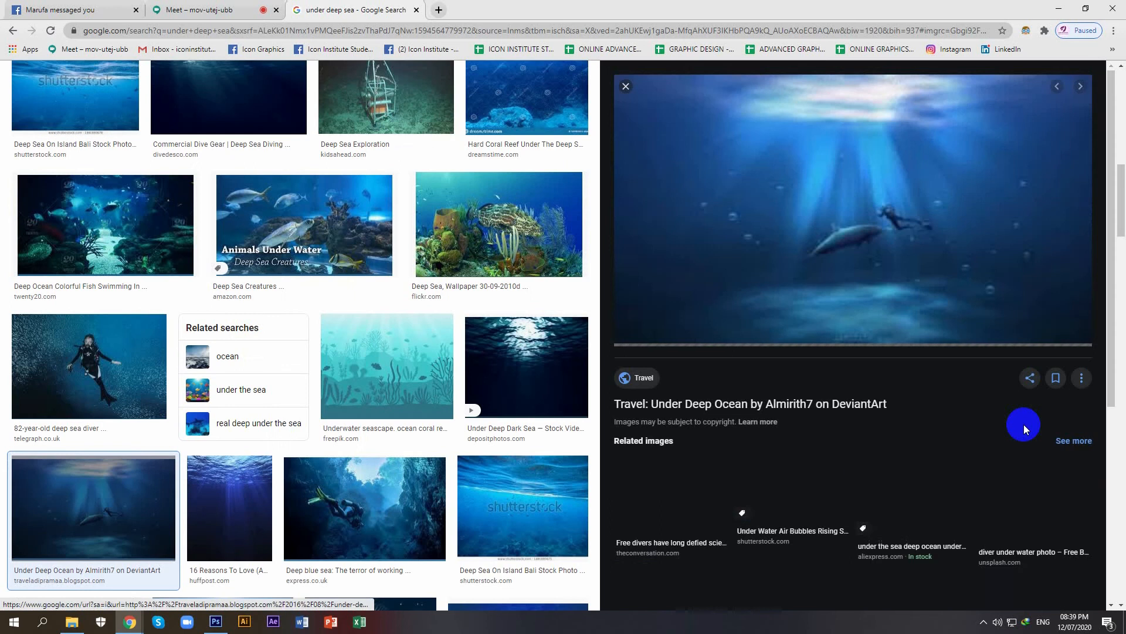
pyautogui.click(882, 330)
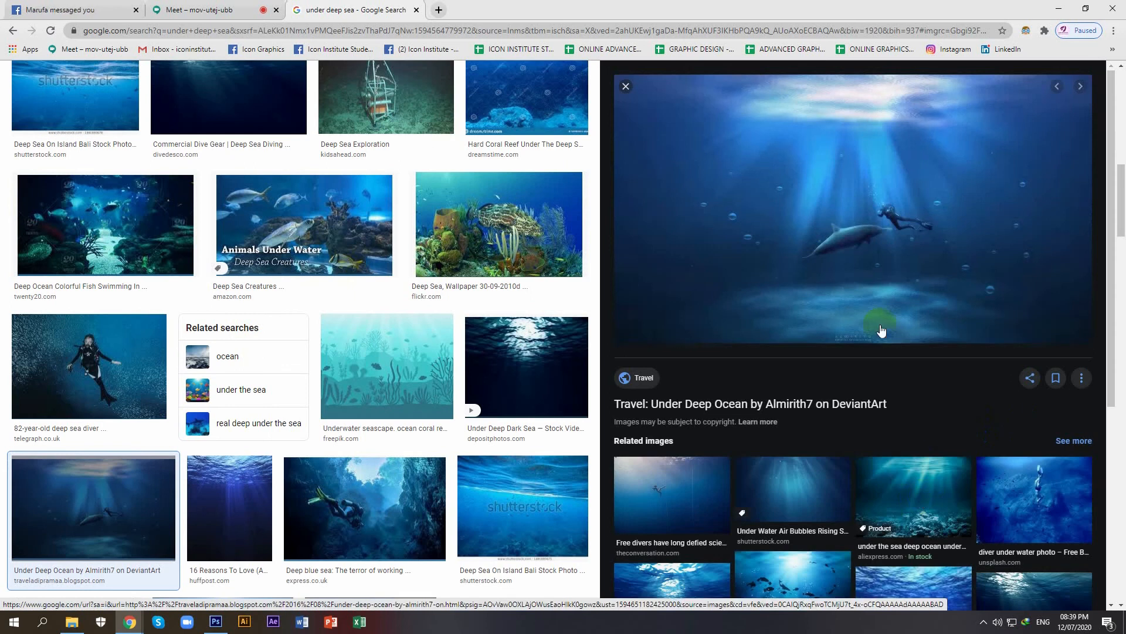
# Copy the previewed dolphin and diver image and paste it into the light bulb document in Photoshop
pyautogui.rightClick(851, 200)
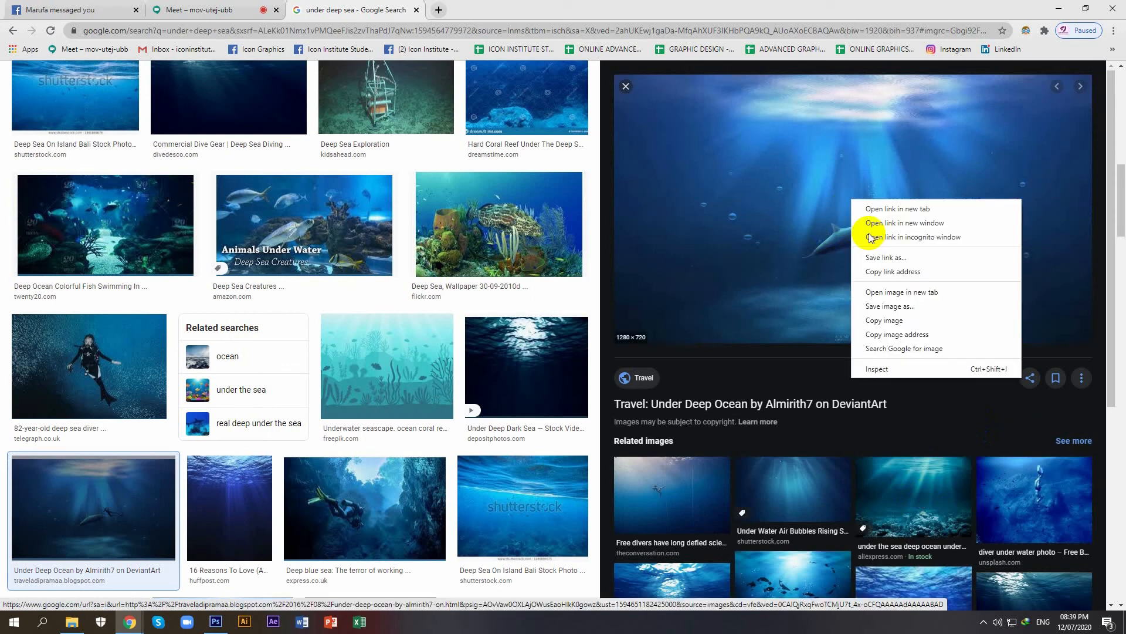
pyautogui.click(893, 321)
pyautogui.click(216, 621)
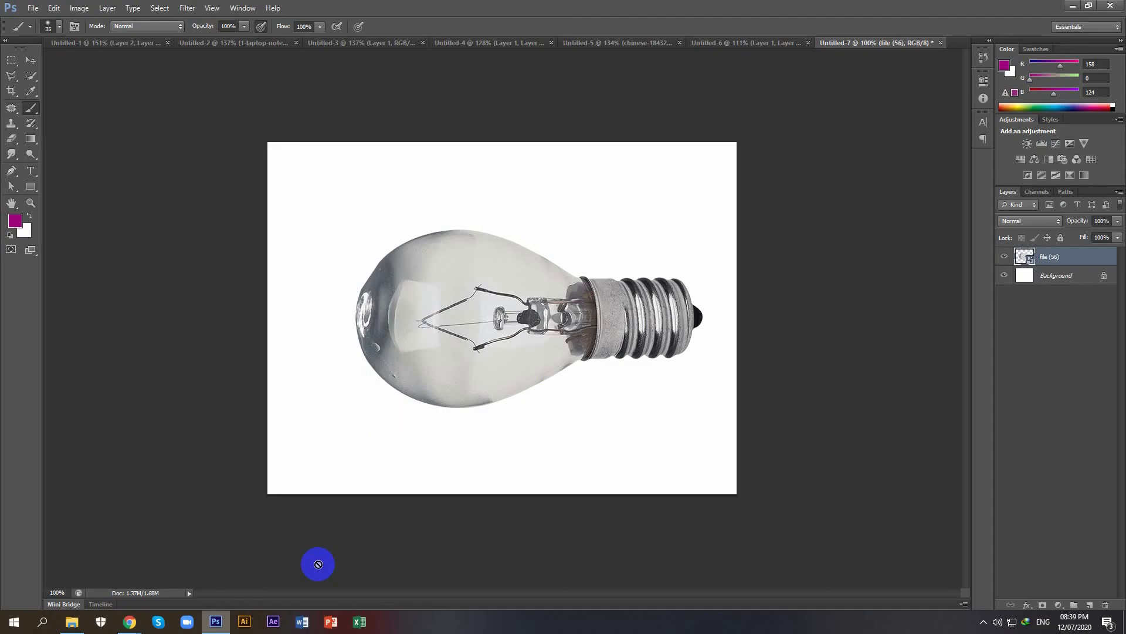
pyautogui.hotkey('ctrl', 'v')
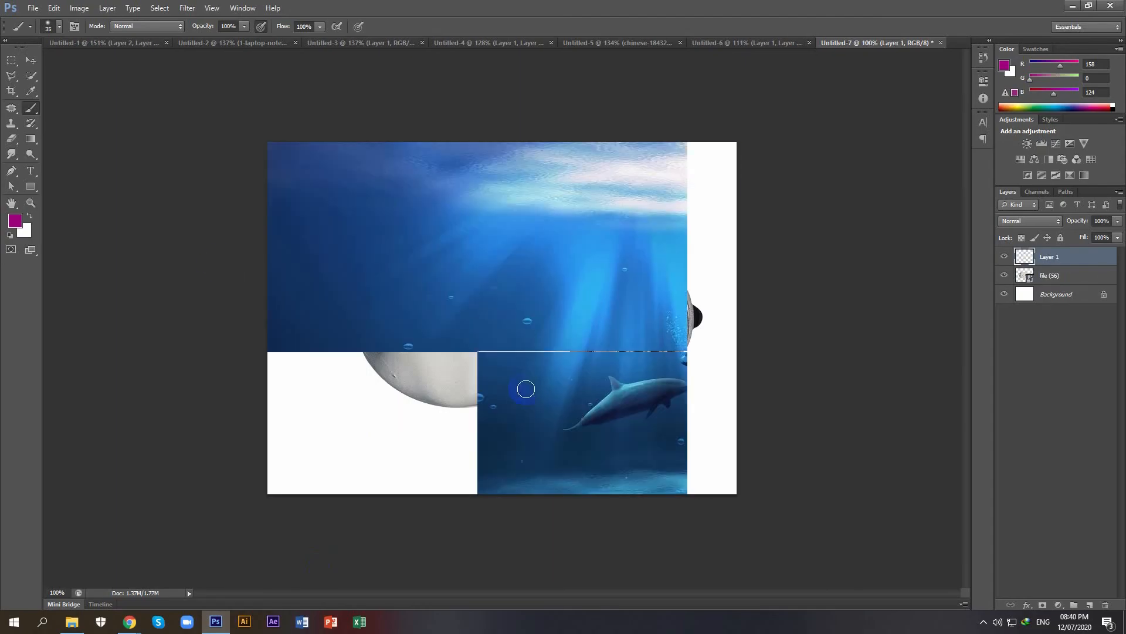
# Scale the pasted sea image to about 47% width and 44% height and position it over the bulb's glass
pyautogui.click(37, 62)
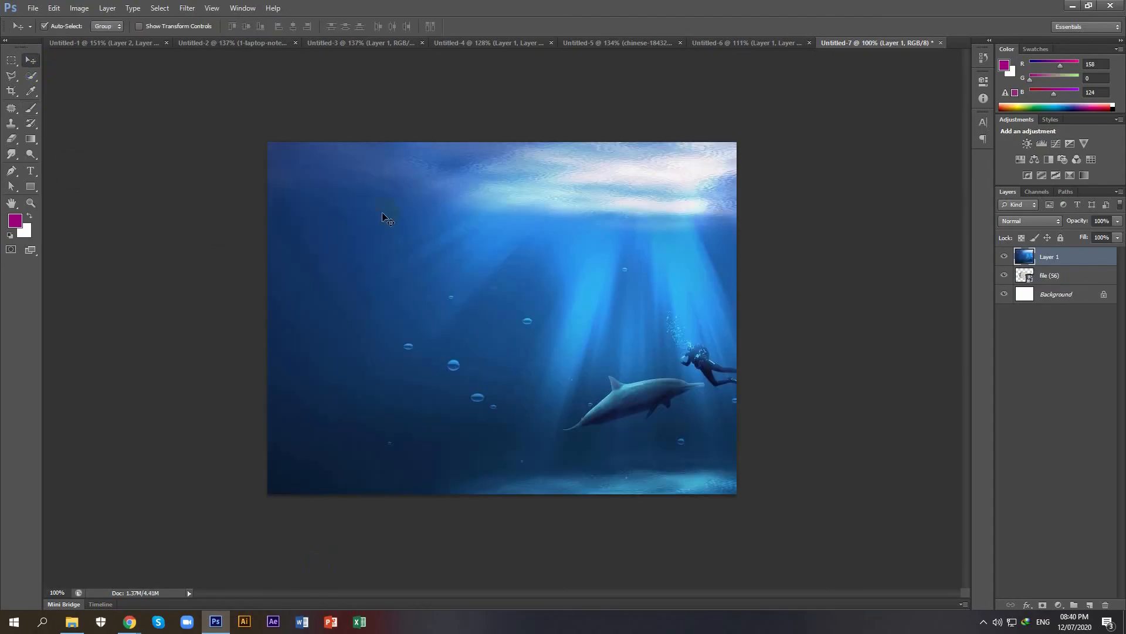
pyautogui.hotkey('ctrl', 't')
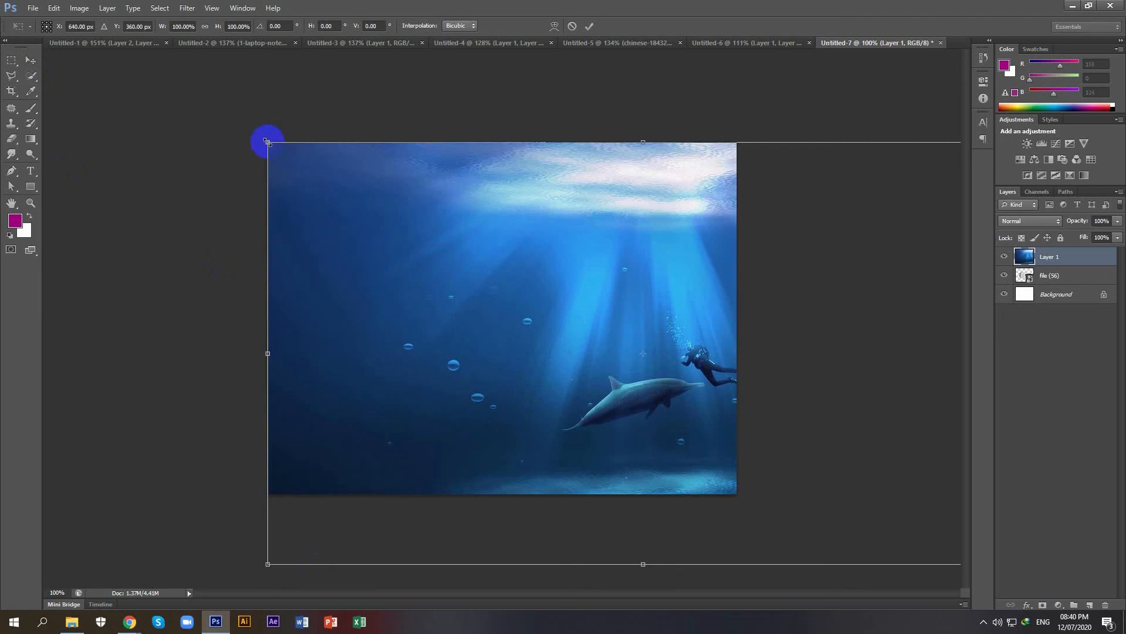
pyautogui.moveTo(266, 142); pyautogui.dragTo(466, 253)
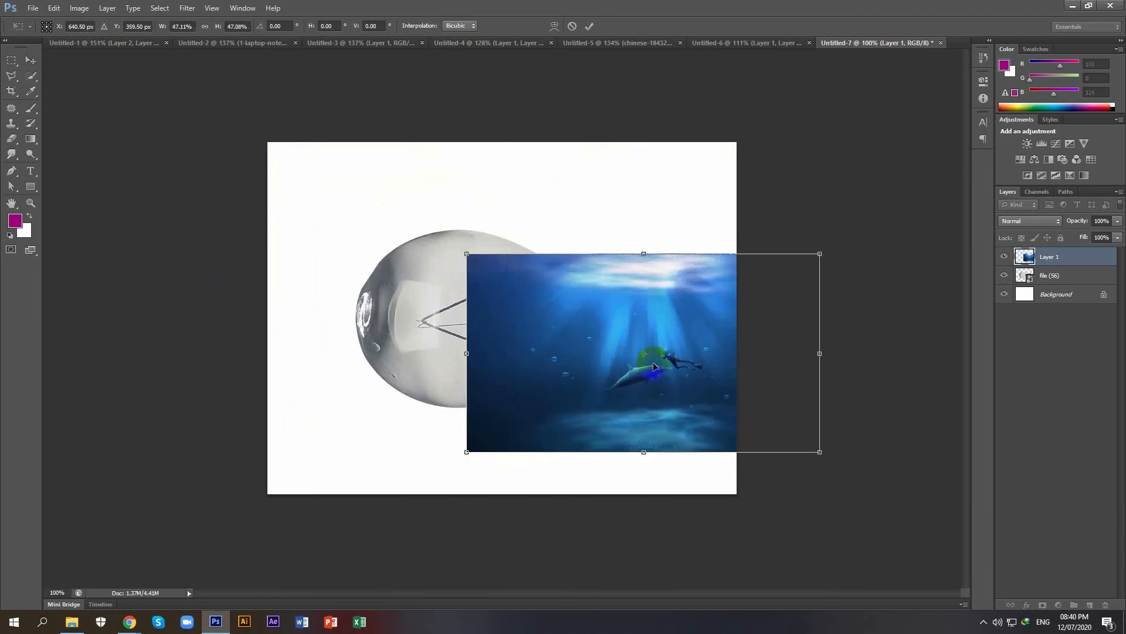
pyautogui.moveTo(508, 335); pyautogui.dragTo(482, 322)
pyautogui.moveTo(472, 214)
pyautogui.mouseDown()
pyautogui.moveTo(480, 260)
pyautogui.moveTo(480, 229)
pyautogui.mouseUp()
pyautogui.moveTo(481, 362); pyautogui.dragTo(483, 413)
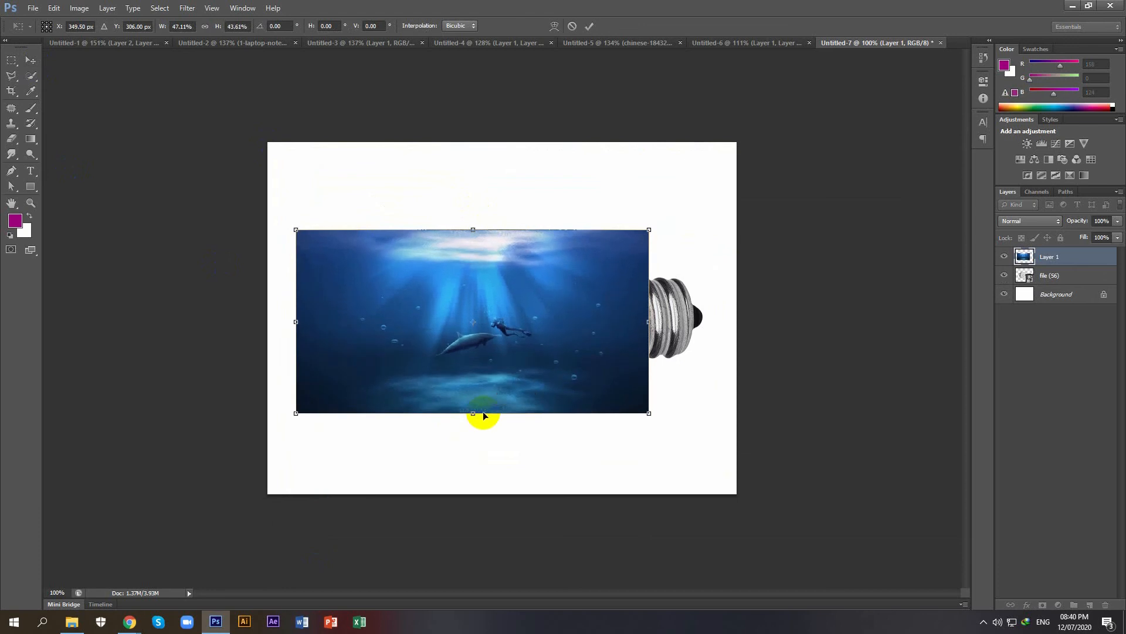
pyautogui.press('Return')
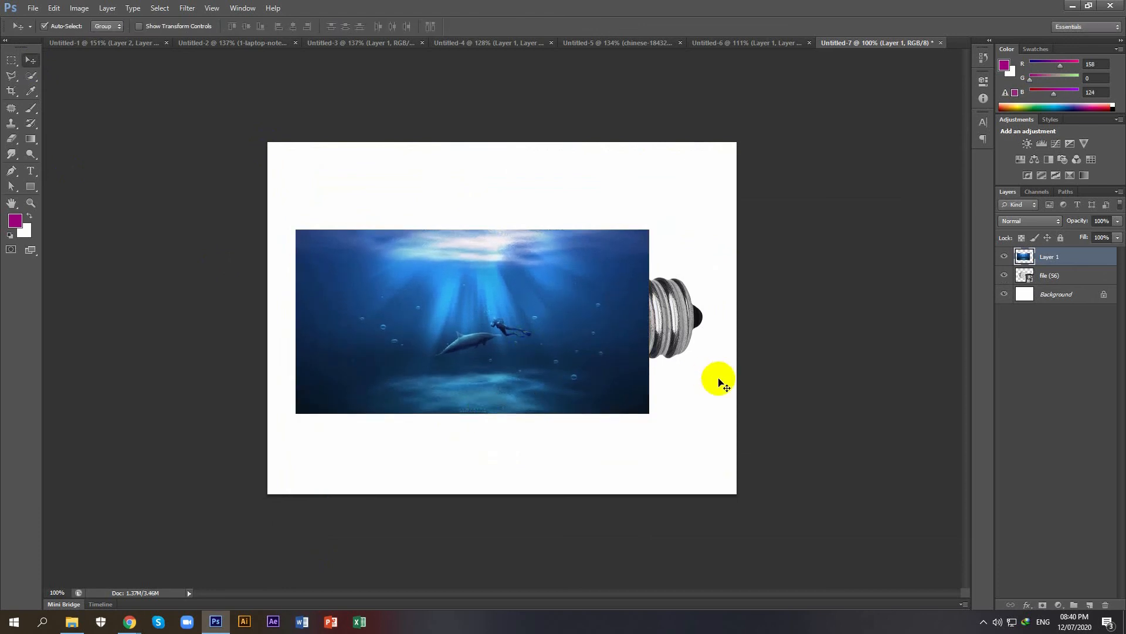
# Hide the Background layer and briefly toggle the sea image's visibility to check the bulb beneath it
pyautogui.click(1000, 296)
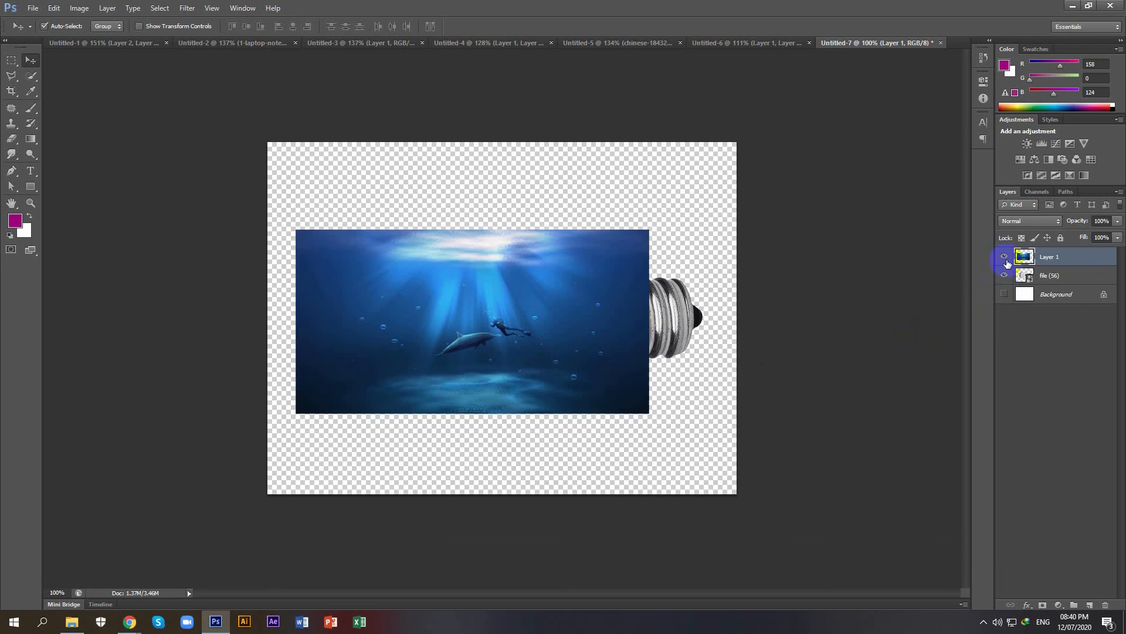
pyautogui.click(1003, 257)
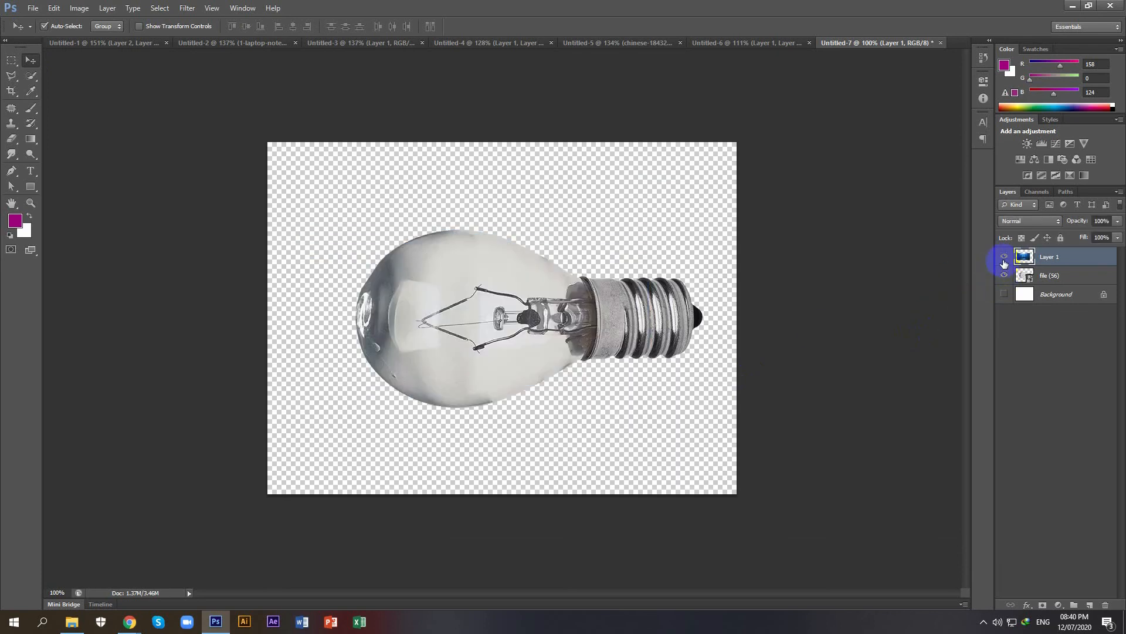
pyautogui.click(1004, 257)
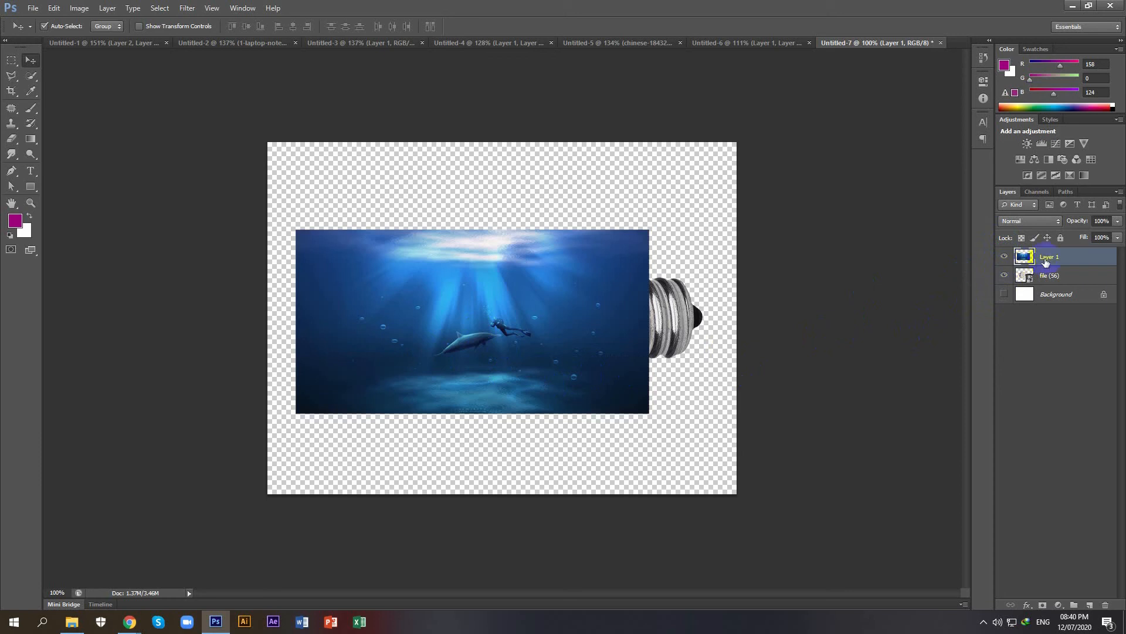
pyautogui.click(1041, 281)
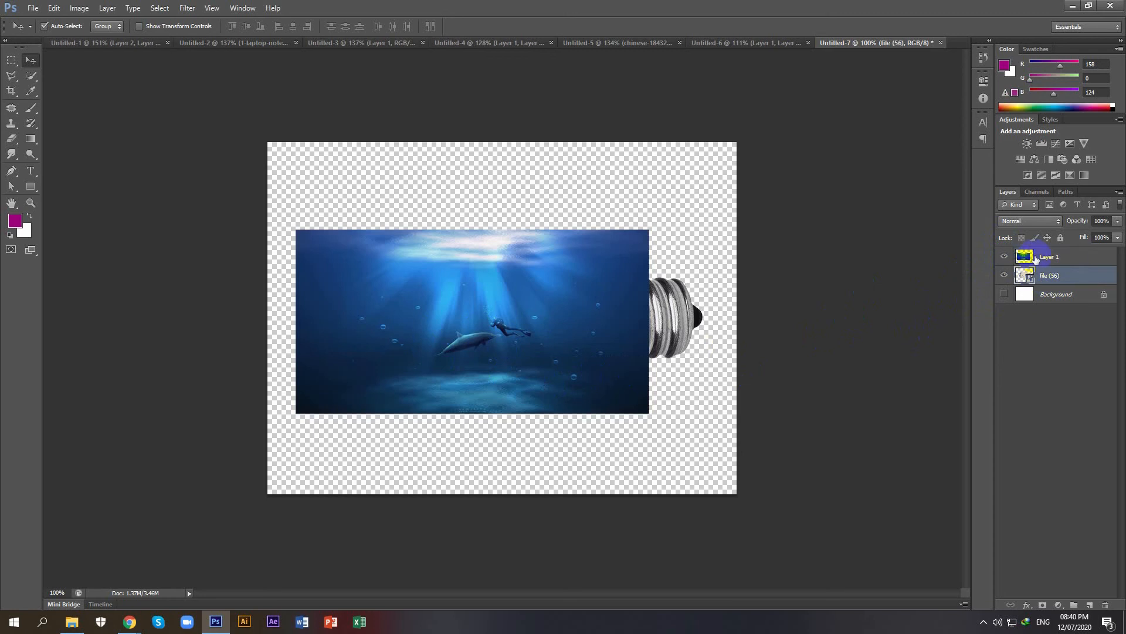
pyautogui.click(1018, 256)
pyautogui.click(1004, 256)
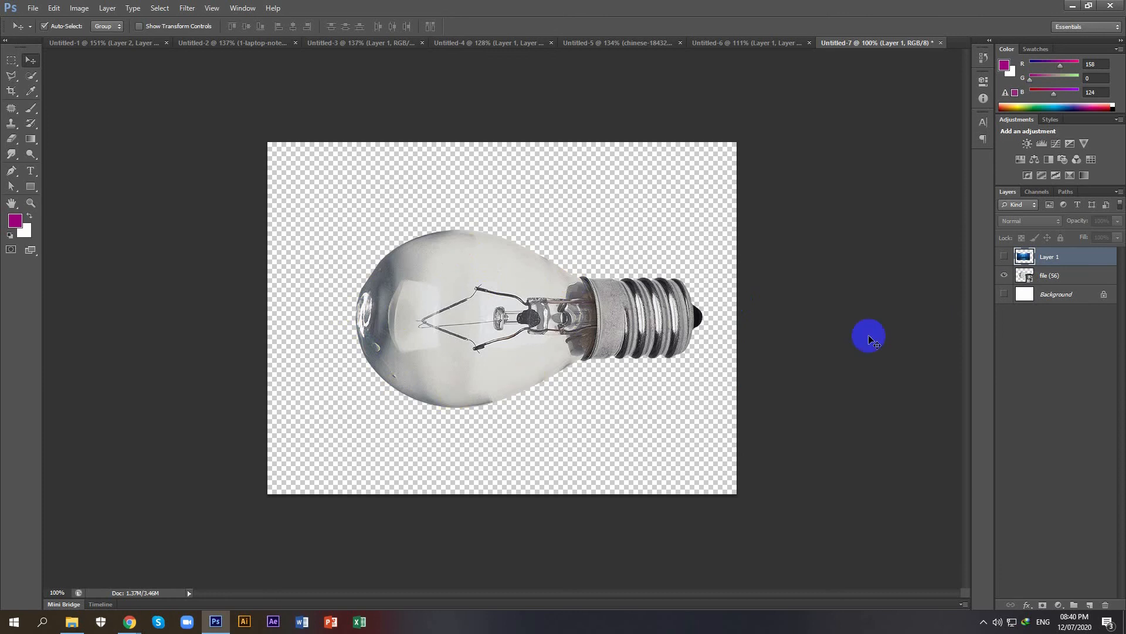
pyautogui.click(1004, 257)
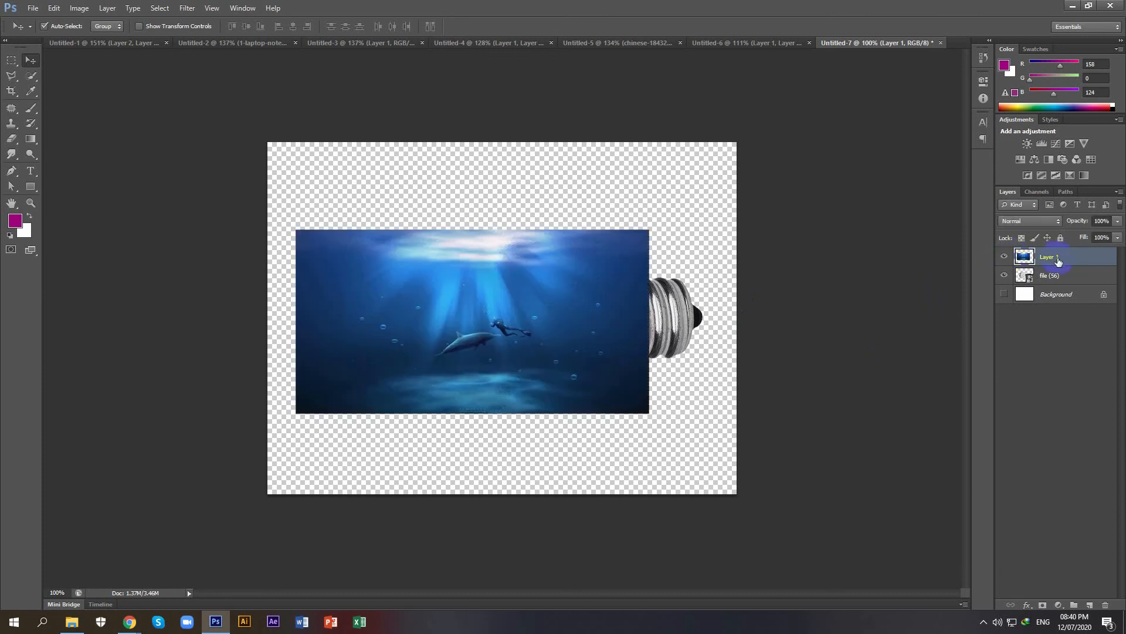
pyautogui.click(1029, 277)
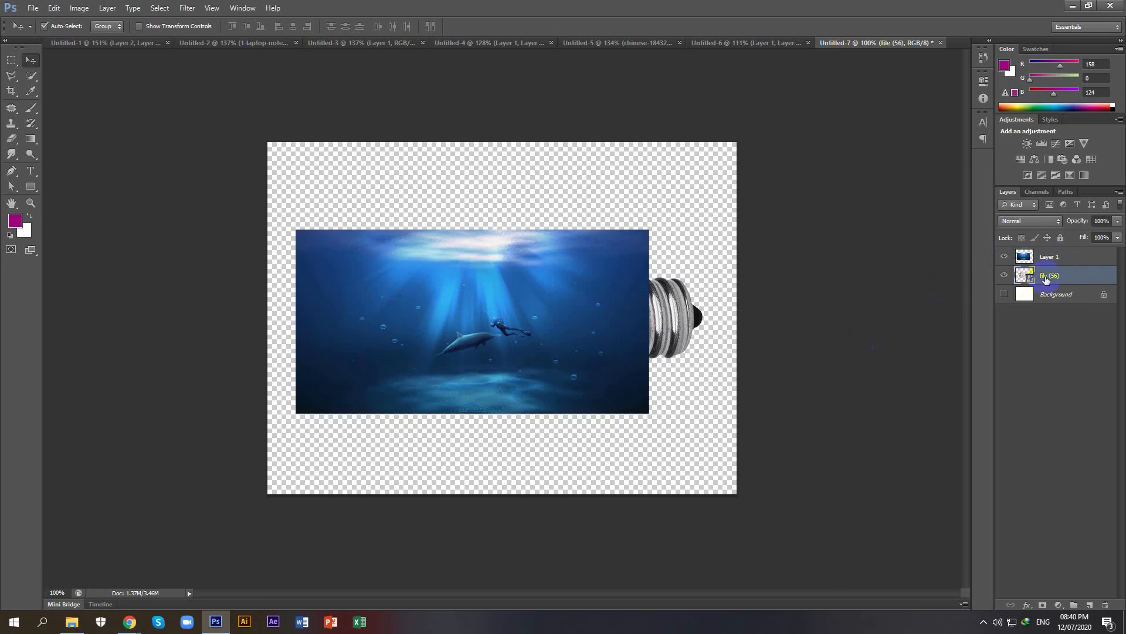
# Clip the sea image on Layer 1 to the light bulb layer with a clipping mask
pyautogui.click(1057, 258)
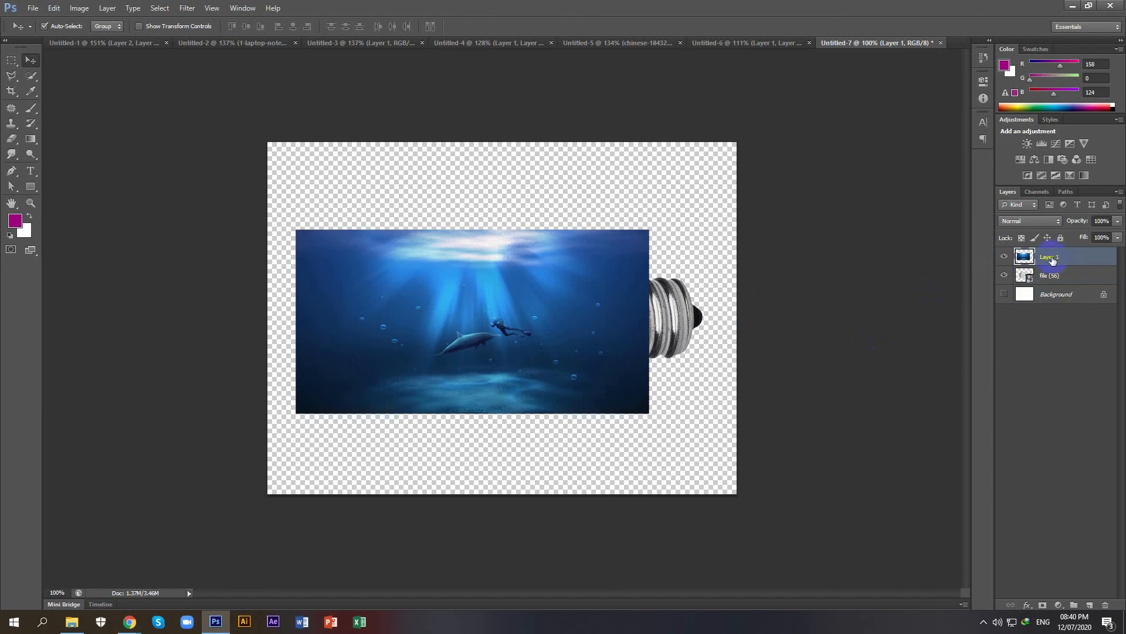
pyautogui.rightClick(1054, 261)
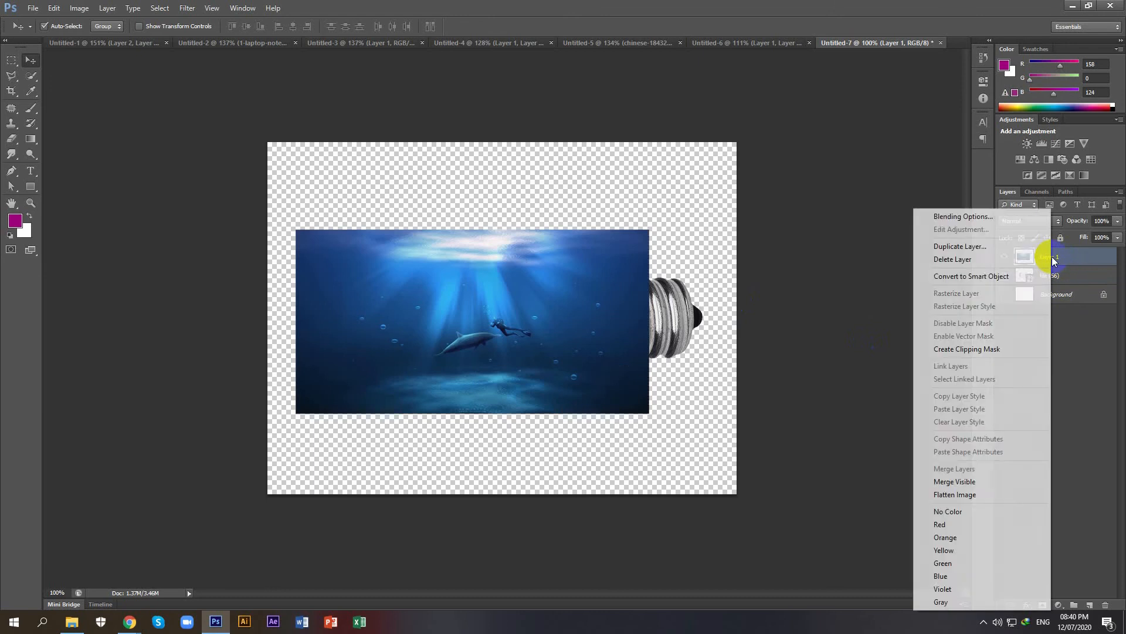
pyautogui.click(979, 349)
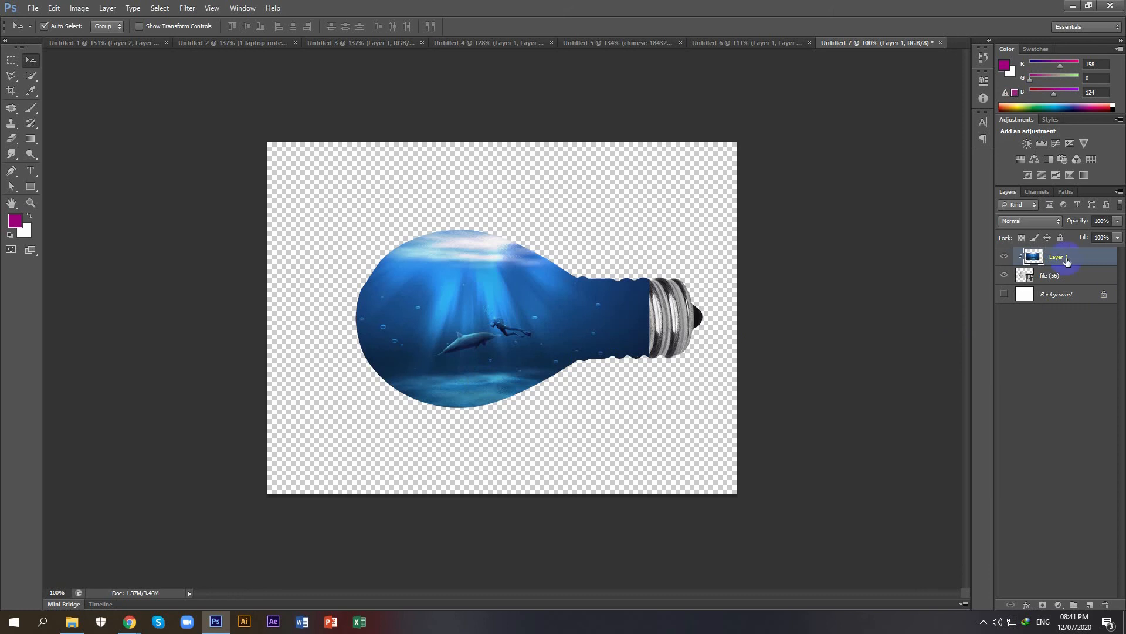
# Add a layer mask to Layer 1 and paint it black with a 70 px brush to uncover the bulb's metal cap
pyautogui.click(1041, 605)
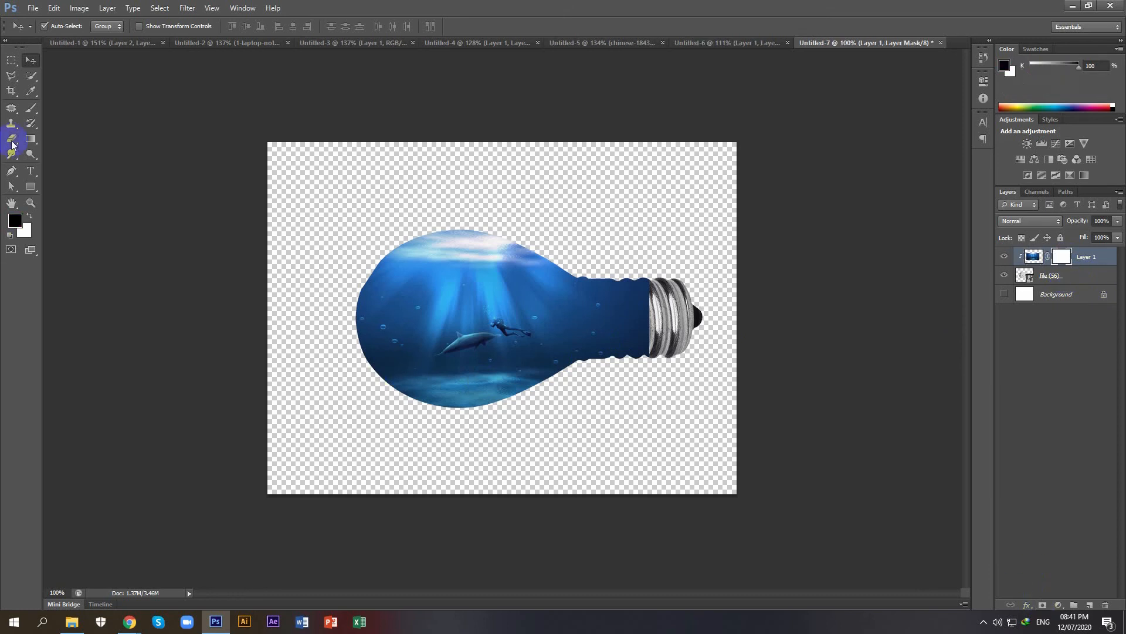
pyautogui.click(27, 111)
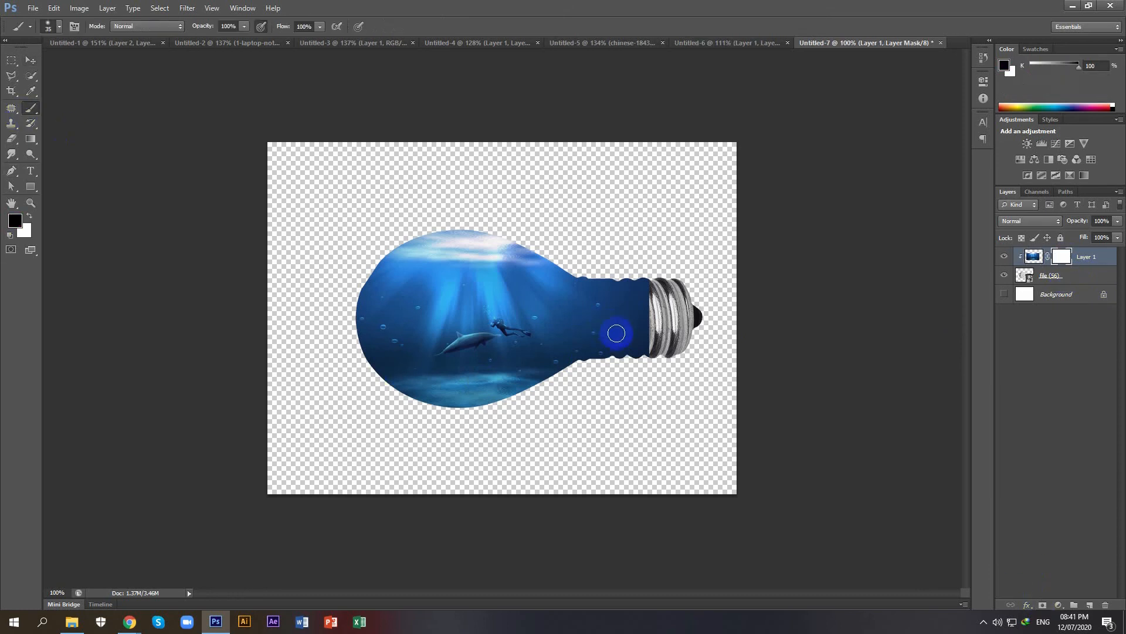
pyautogui.press(']')
pyautogui.press(']')
pyautogui.press(']')
pyautogui.moveTo(633, 313)
pyautogui.mouseDown()
pyautogui.moveTo(631, 376)
pyautogui.moveTo(628, 265)
pyautogui.moveTo(614, 329)
pyautogui.moveTo(605, 264)
pyautogui.moveTo(601, 388)
pyautogui.moveTo(597, 346)
pyautogui.mouseUp()
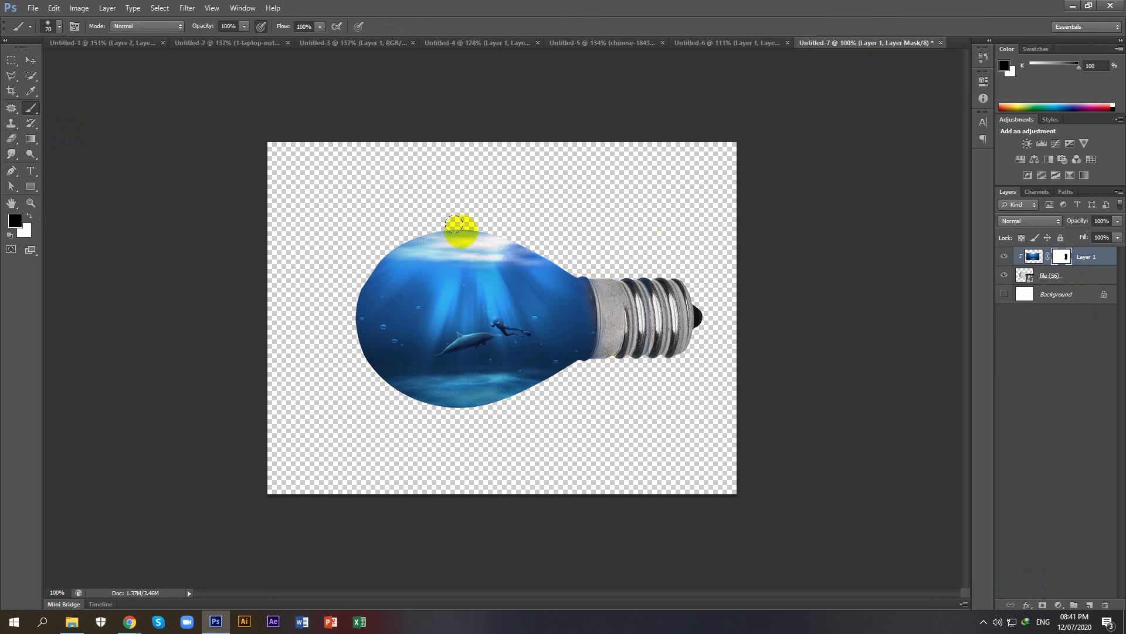
pyautogui.click(27, 60)
pyautogui.scroll(1, 465, 254)
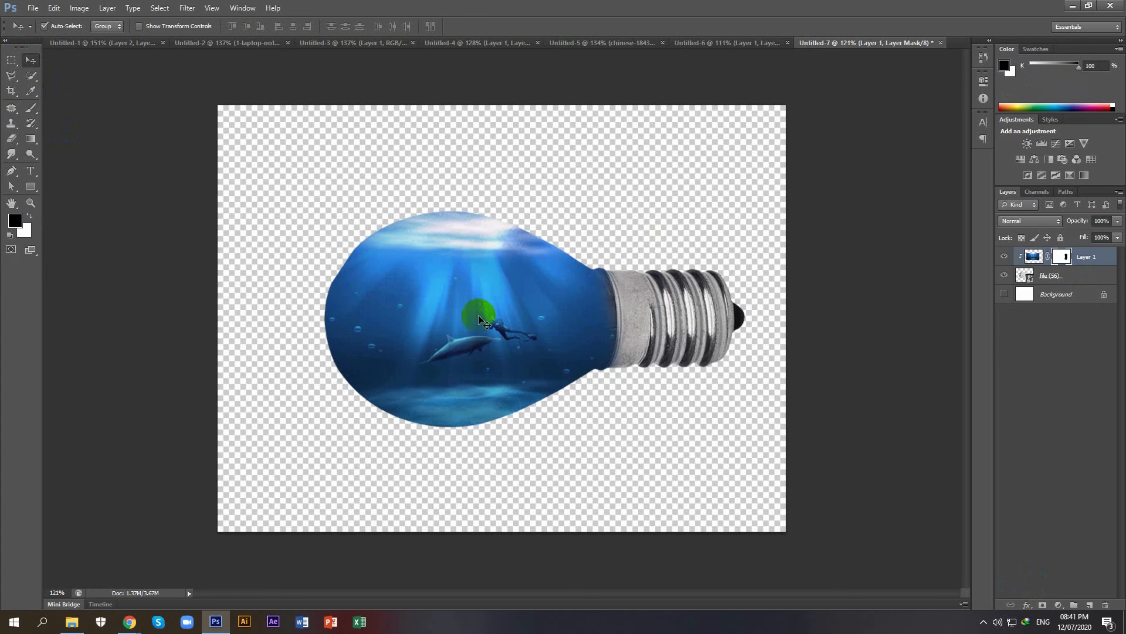
# Make the white Background layer visible again behind the light bulb
pyautogui.click(1004, 294)
pyautogui.scroll(2, 420, 322)
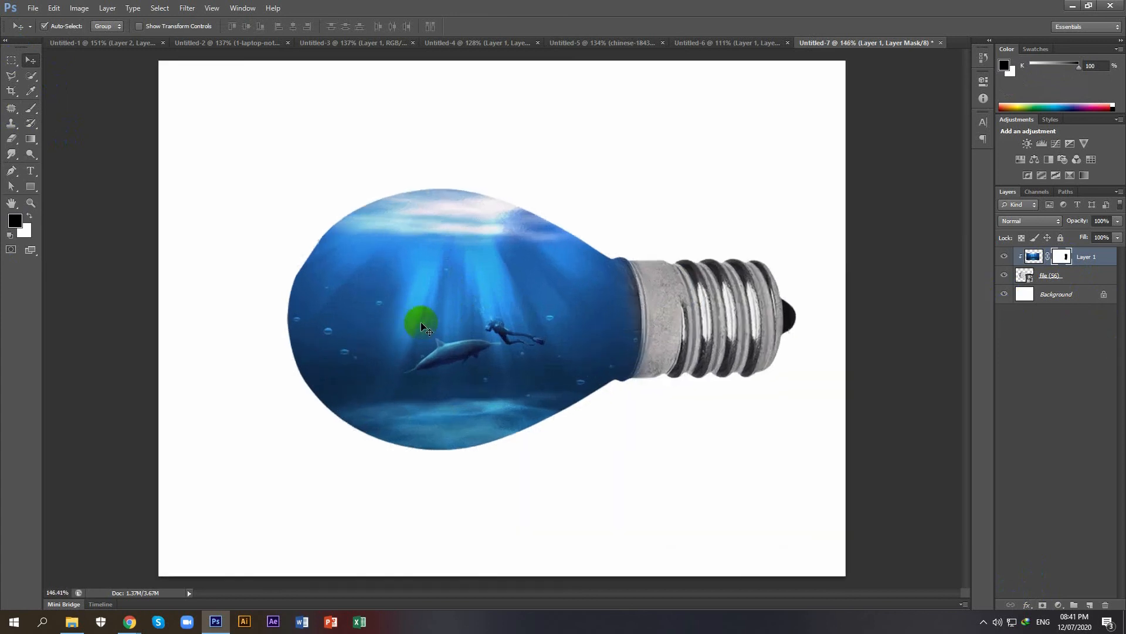
pyautogui.scroll(-1, 495, 327)
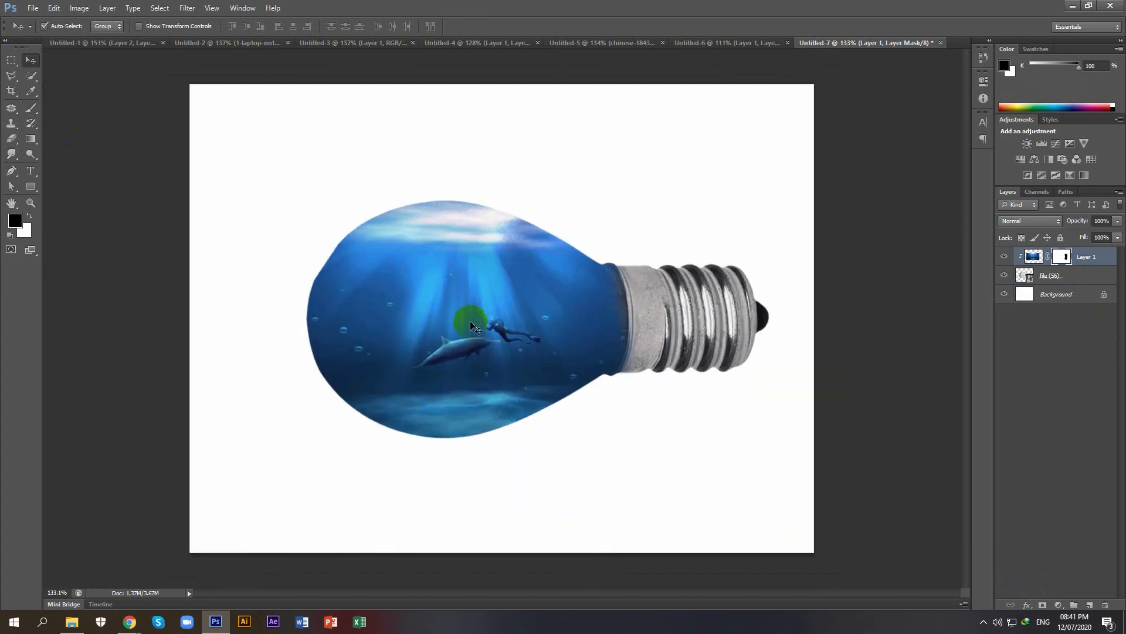
# Briefly toggle the sea image's visibility and set Layer 1's blend mode to Multiply
pyautogui.click(1028, 264)
pyautogui.click(1004, 257)
pyautogui.click(1004, 257)
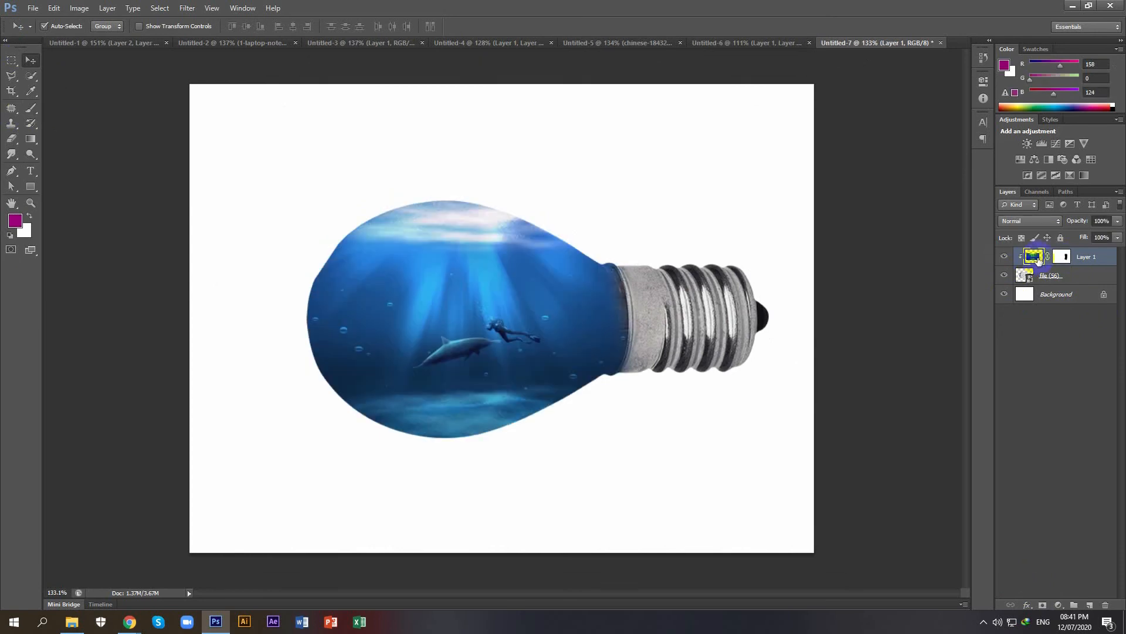
pyautogui.click(1020, 223)
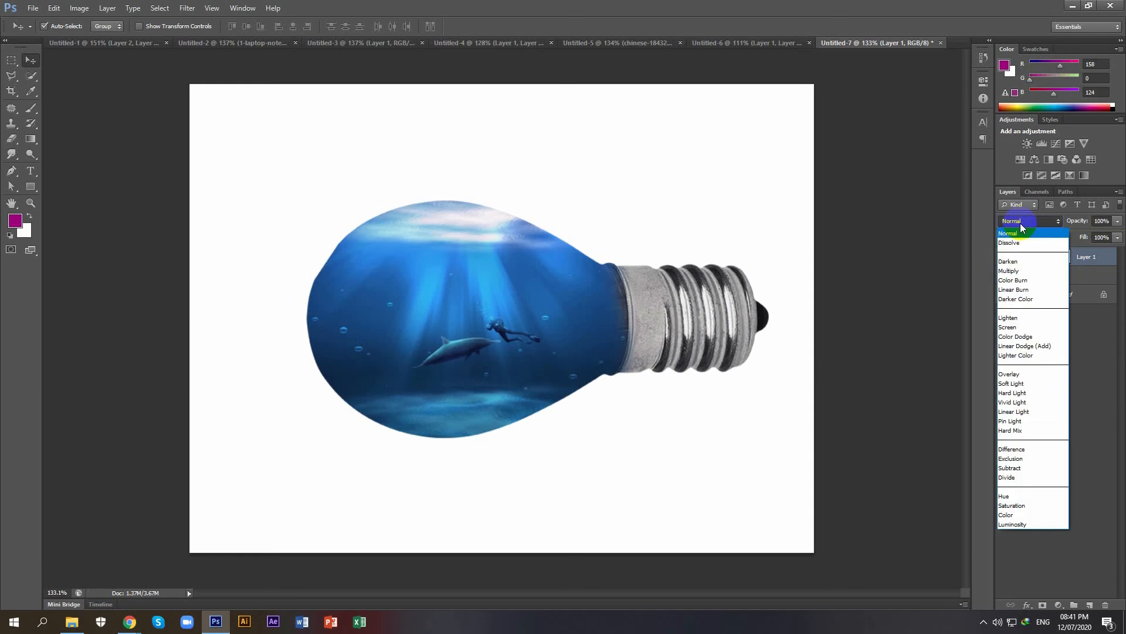
pyautogui.click(1017, 276)
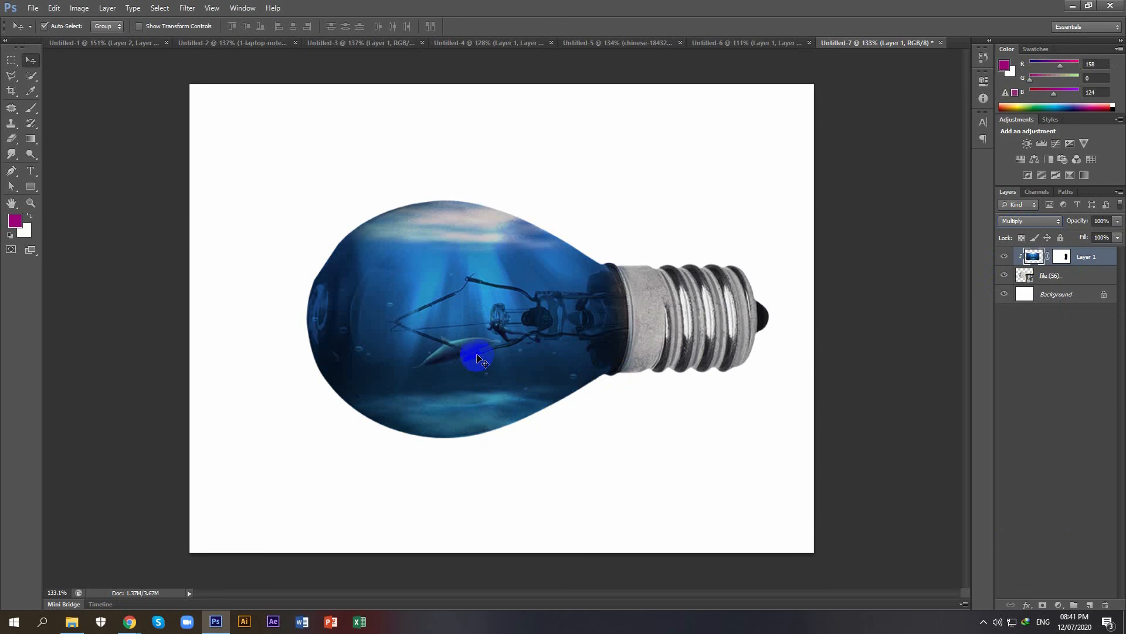
# Move the sea image down in the bulb, stretch it upward to about 117% height to cover the glass, and shift it slightly left
pyautogui.scroll(2, 475, 356)
pyautogui.moveTo(466, 361); pyautogui.dragTo(467, 414)
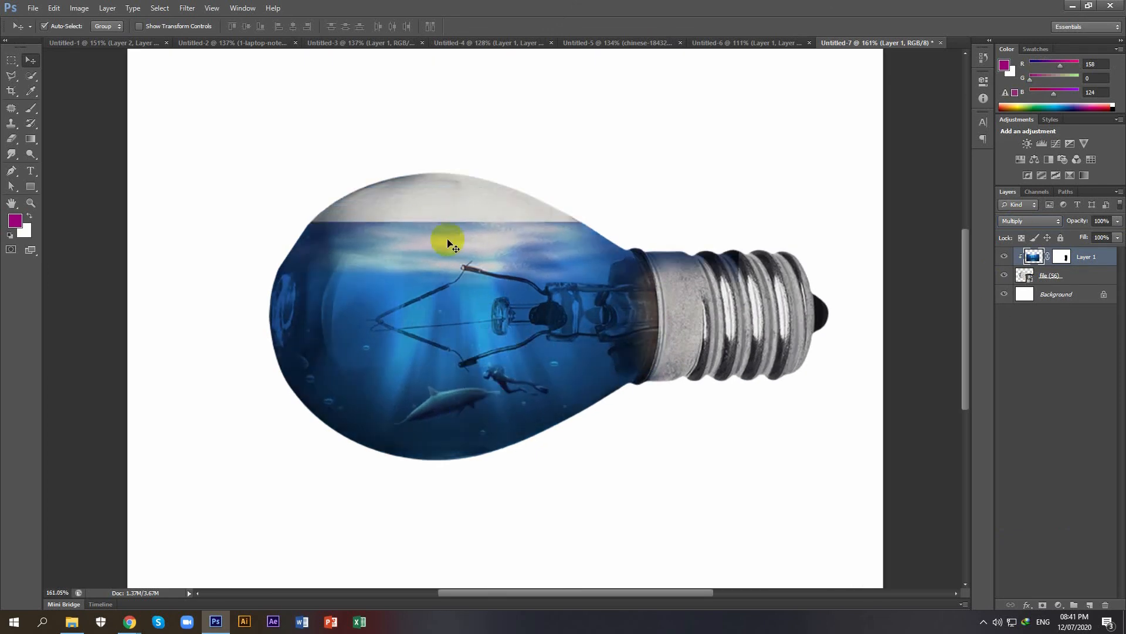
pyautogui.hotkey('ctrl', 't')
pyautogui.moveTo(454, 221); pyautogui.dragTo(455, 172)
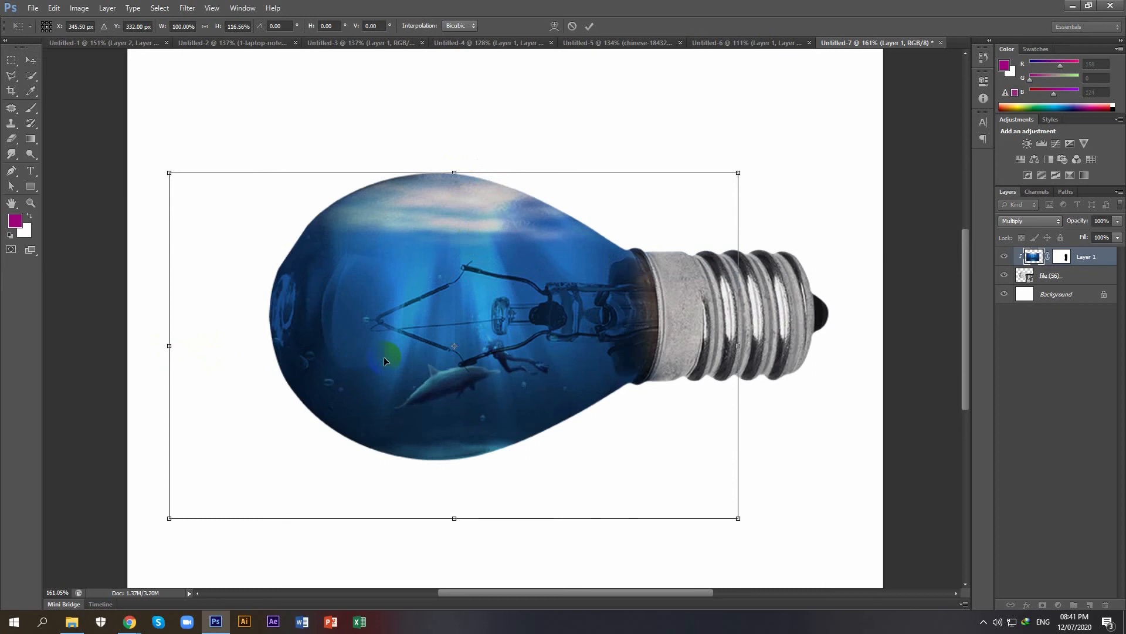
pyautogui.moveTo(389, 355)
pyautogui.mouseDown()
pyautogui.moveTo(340, 364)
pyautogui.moveTo(369, 358)
pyautogui.mouseUp()
pyautogui.doubleClick(587, 364)
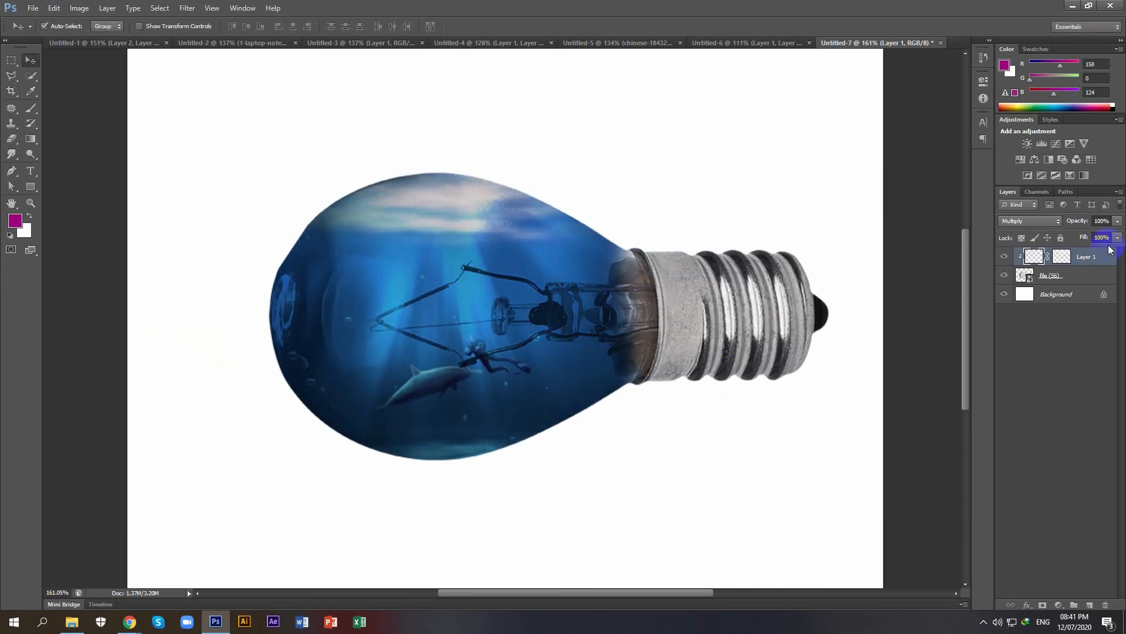
# Paint white on Layer 1's mask with the 70 px brush to restore the sea image at the bulb's neck beside the cap
pyautogui.click(1062, 256)
pyautogui.click(9, 236)
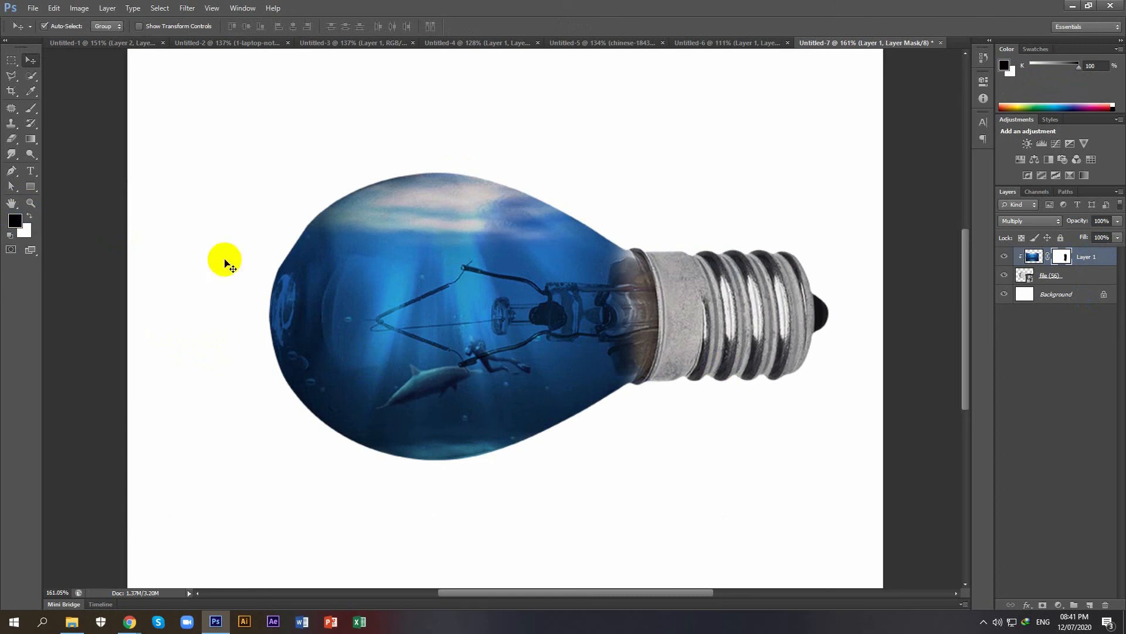
pyautogui.click(29, 216)
pyautogui.click(31, 108)
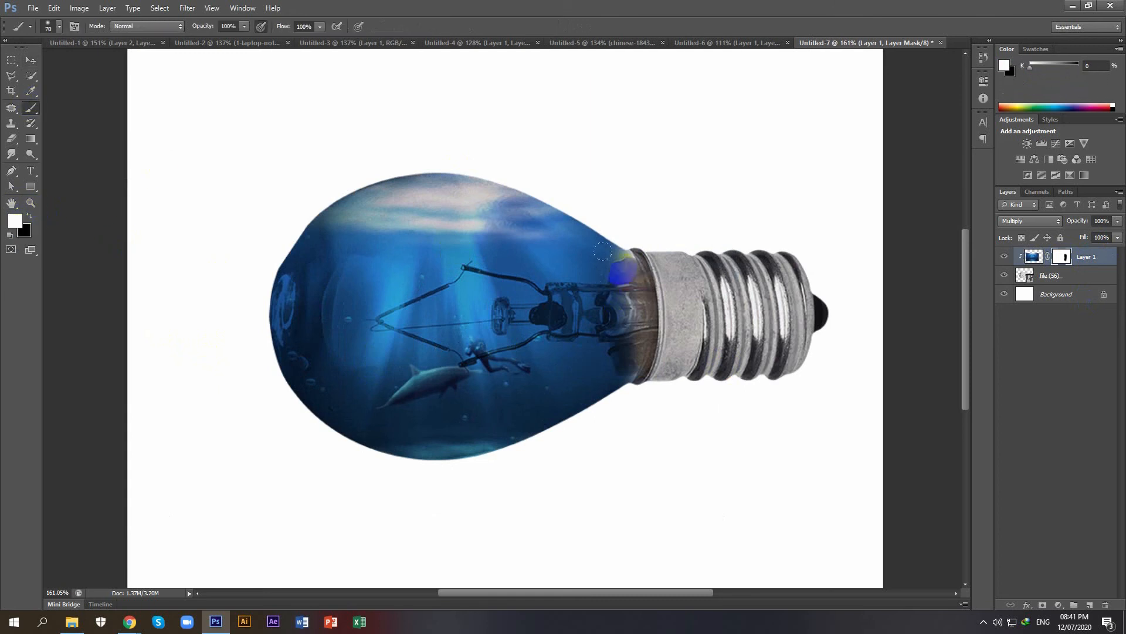
pyautogui.moveTo(613, 276)
pyautogui.mouseDown()
pyautogui.moveTo(592, 335)
pyautogui.moveTo(601, 327)
pyautogui.mouseUp()
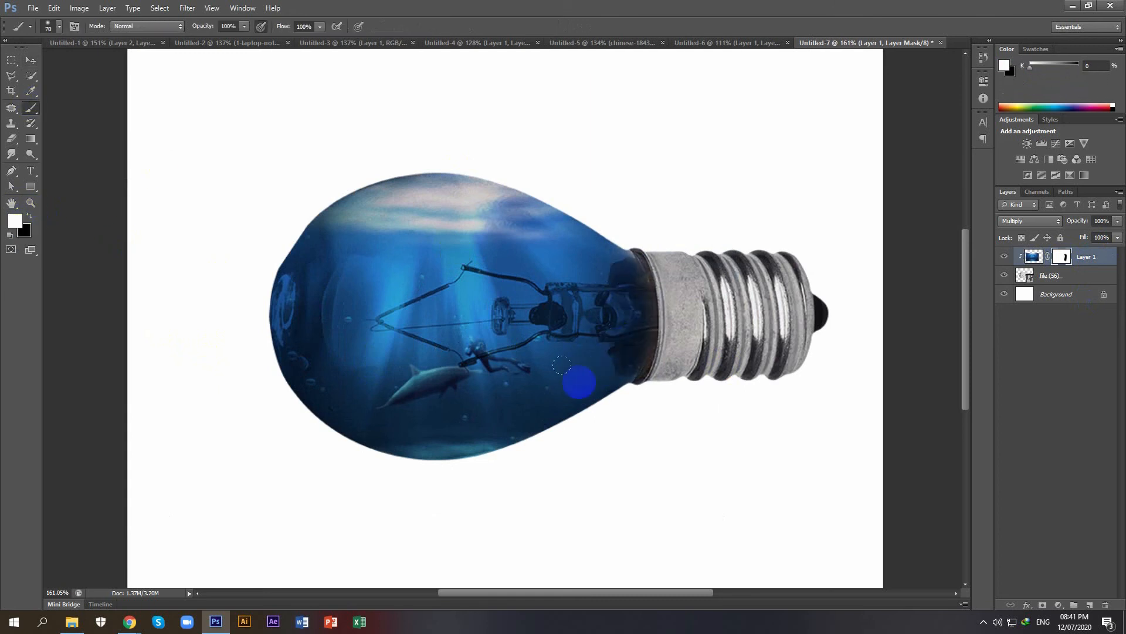
pyautogui.scroll(-2, 170, 383)
pyautogui.scroll(-1, 174, 389)
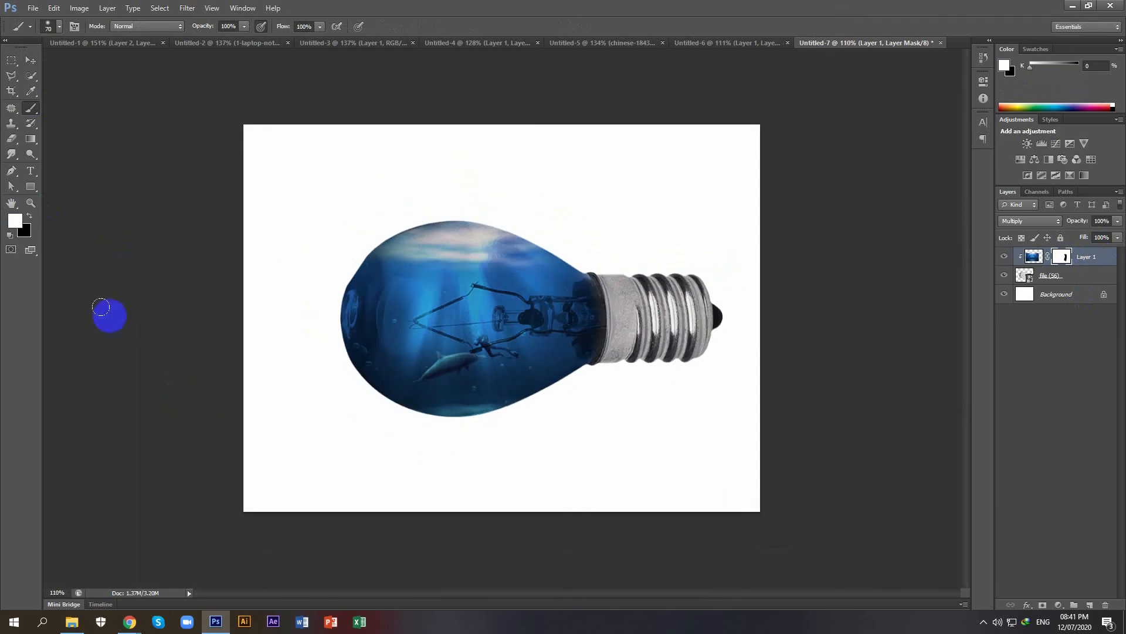
pyautogui.click(31, 59)
pyautogui.scroll(4, 401, 360)
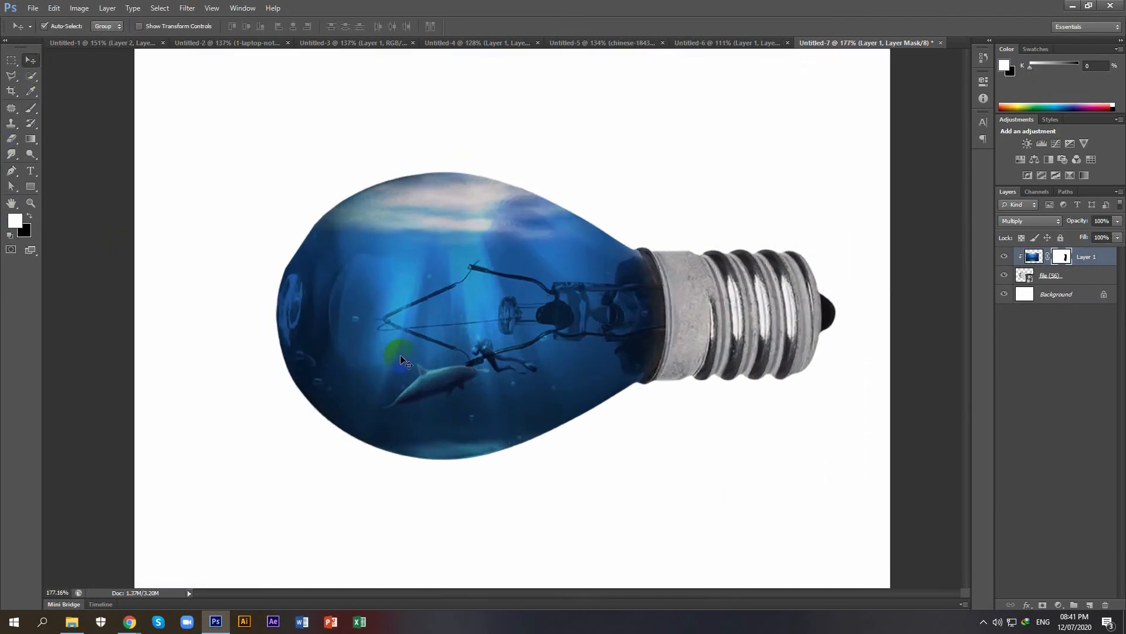
pyautogui.scroll(-1, 405, 363)
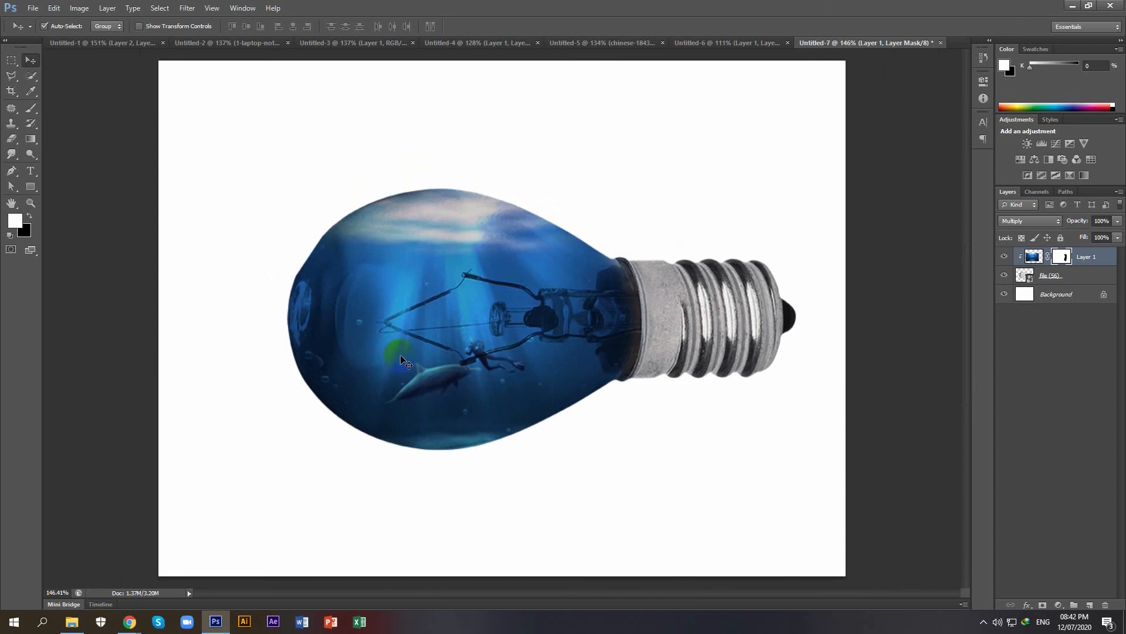
pyautogui.click(1052, 273)
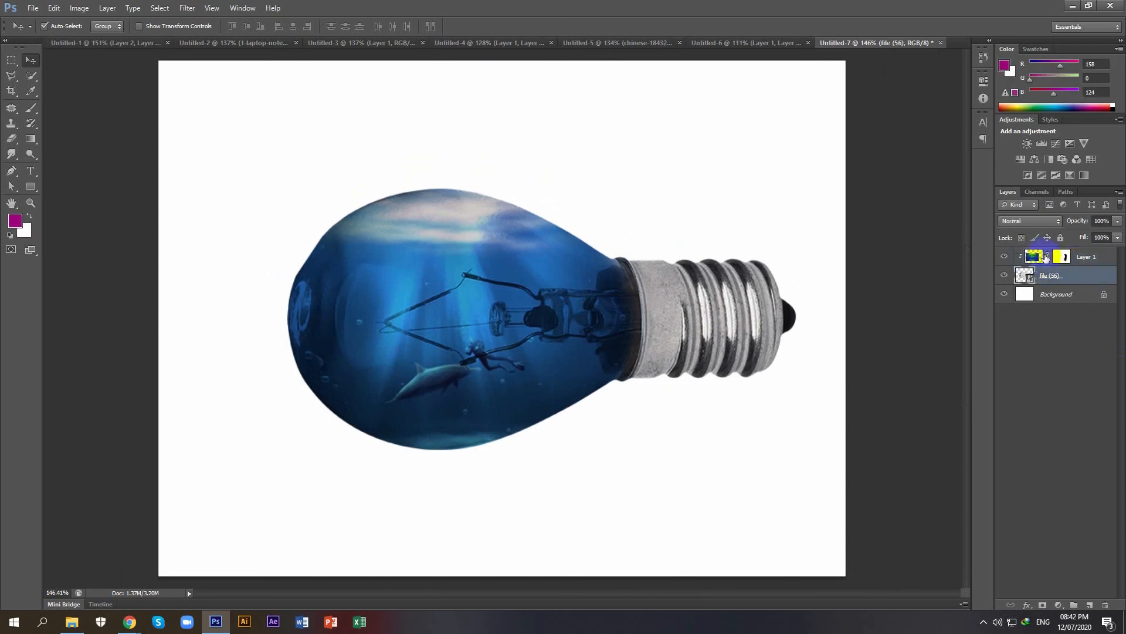
pyautogui.click(1090, 262)
pyautogui.rightClick(1085, 265)
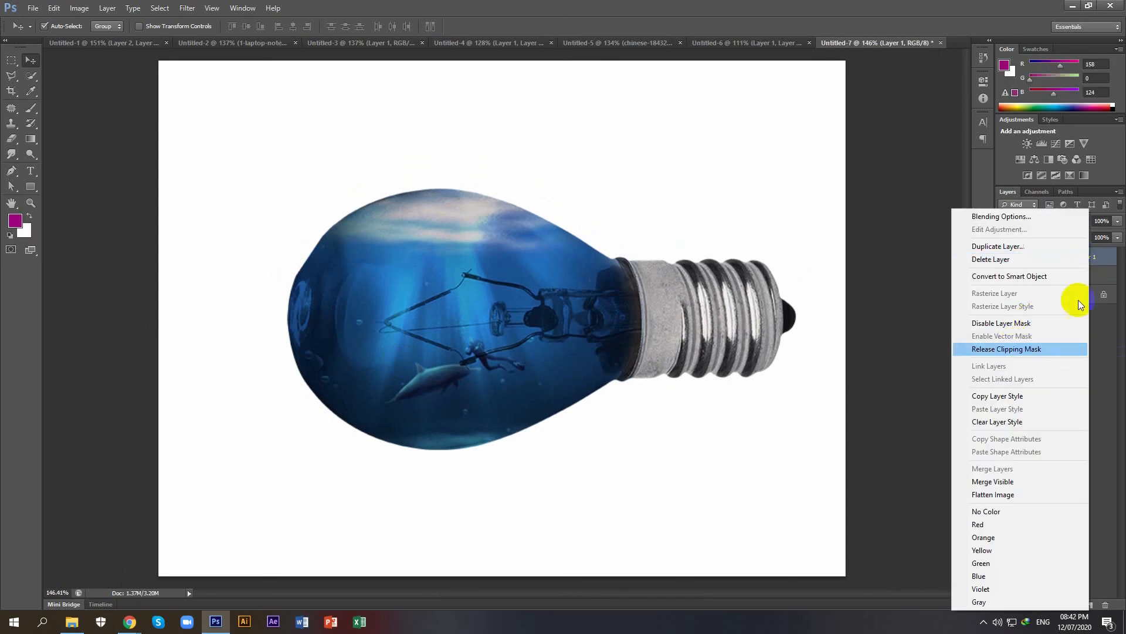
pyautogui.click(1038, 257)
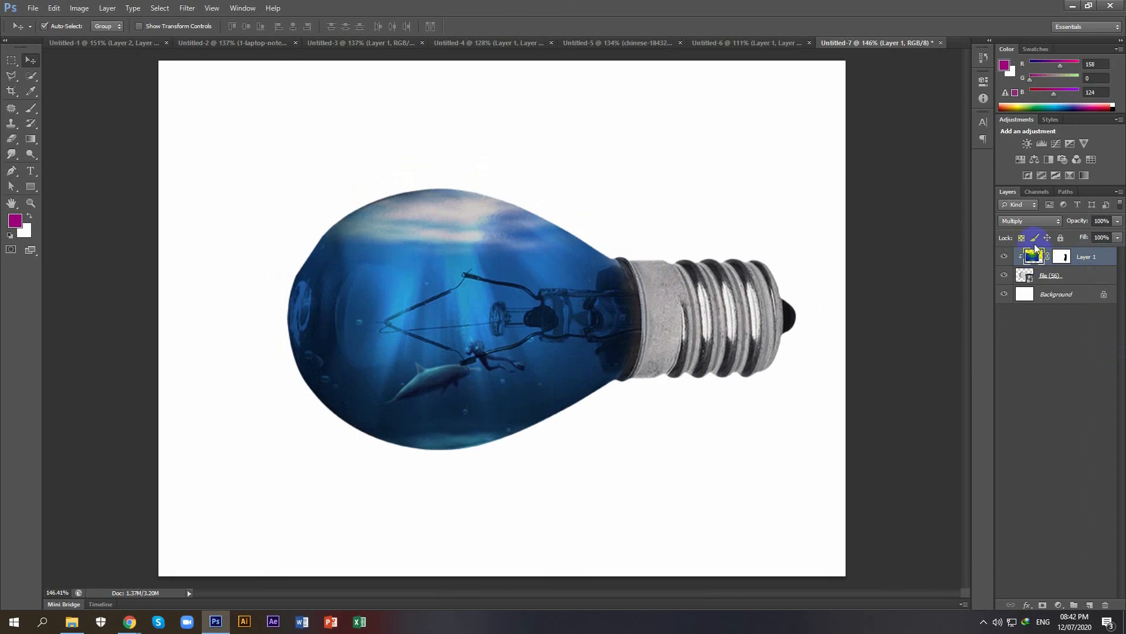
# Switch Layer 1's blend mode to Normal for comparison, set it back to Multiply and deselect the layer
pyautogui.click(1019, 224)
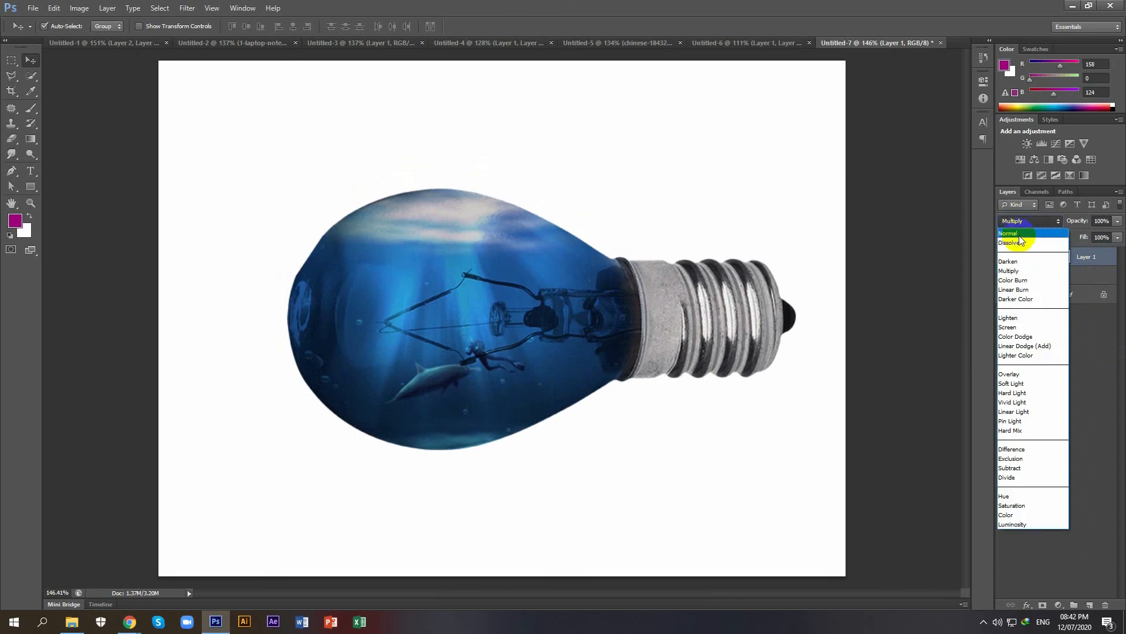
pyautogui.click(1021, 236)
pyautogui.click(1026, 219)
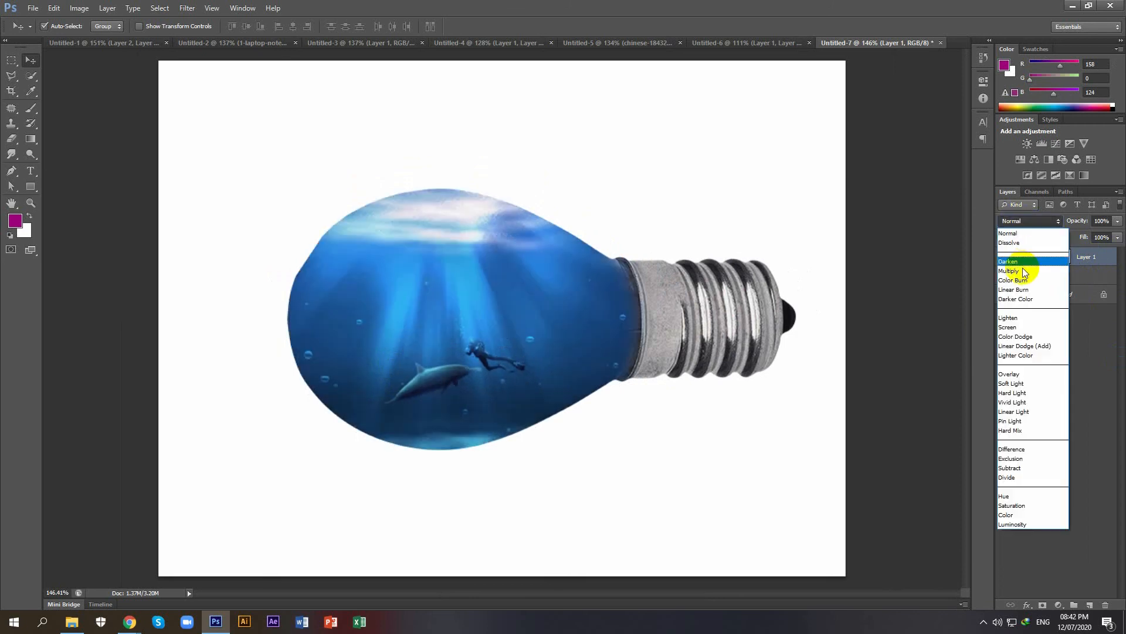
pyautogui.click(1021, 274)
pyautogui.click(421, 518)
pyautogui.scroll(-2, 419, 519)
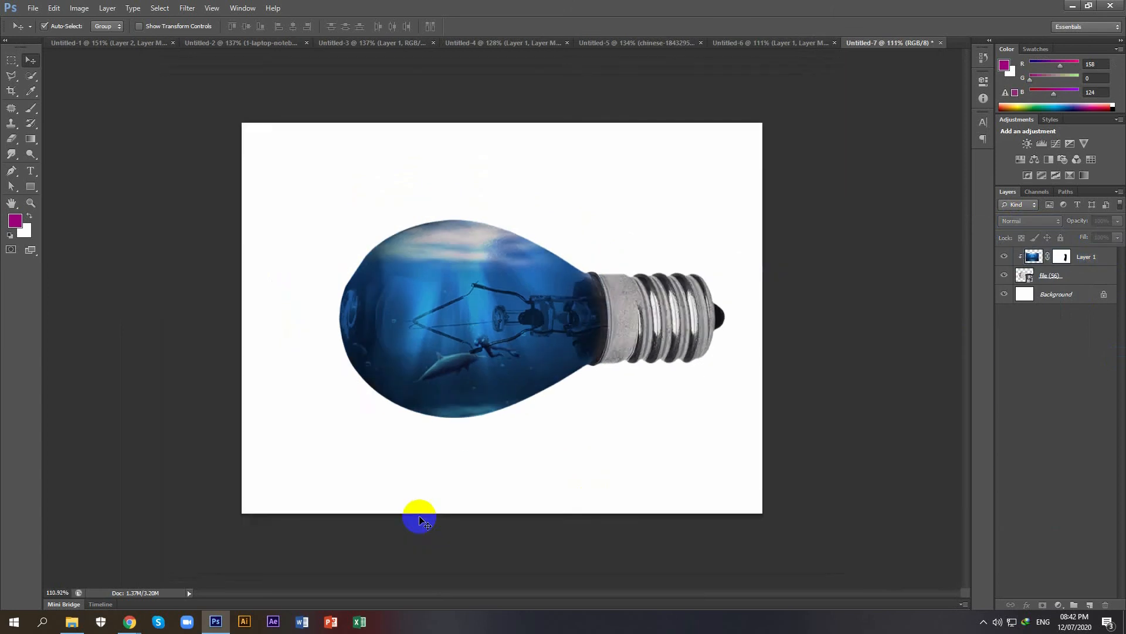
pyautogui.scroll(1, 419, 519)
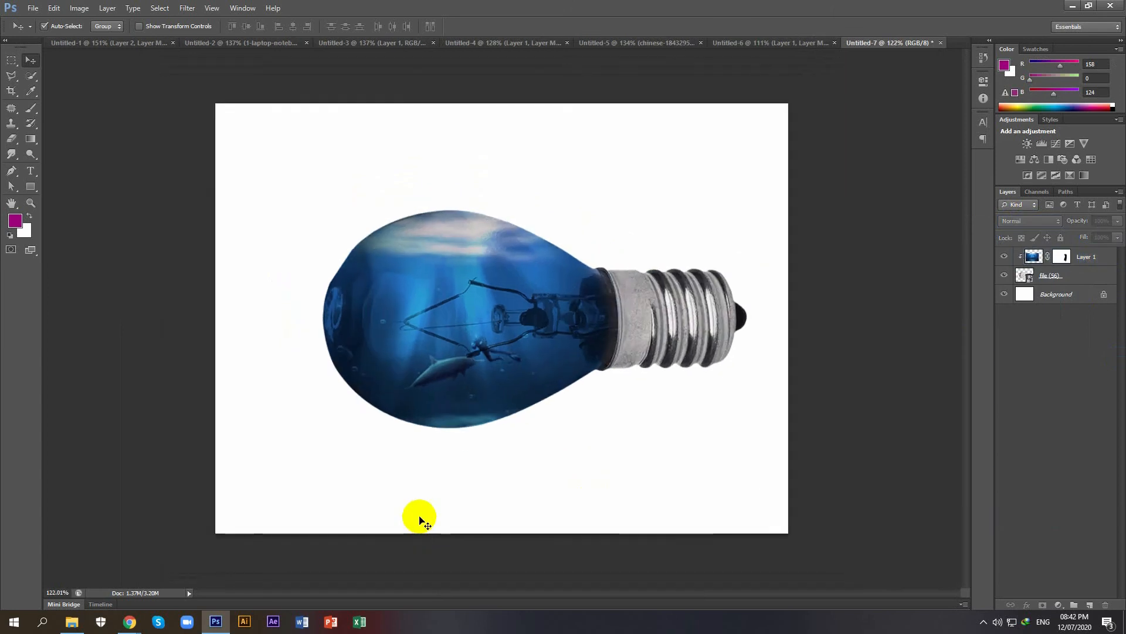
# Place stormy_sea_by_darkrose42_stock_dx1um5.jpg from the Sea Image Manipulation folder in a new document and stretch it to about 165% width to fill the canvas
pyautogui.click(71, 621)
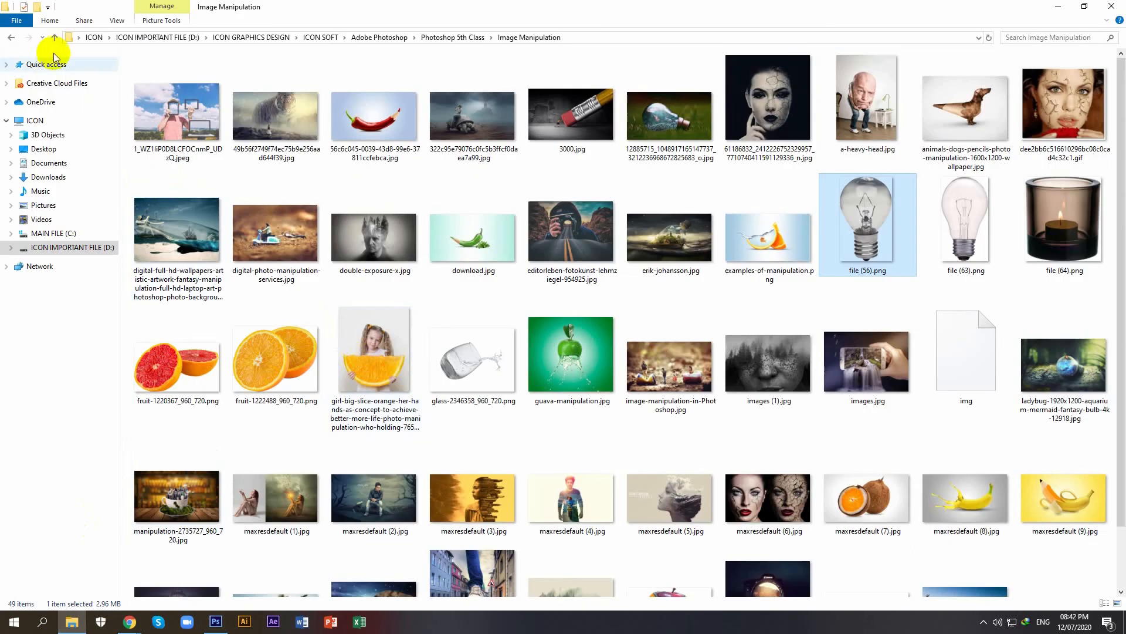
pyautogui.click(12, 39)
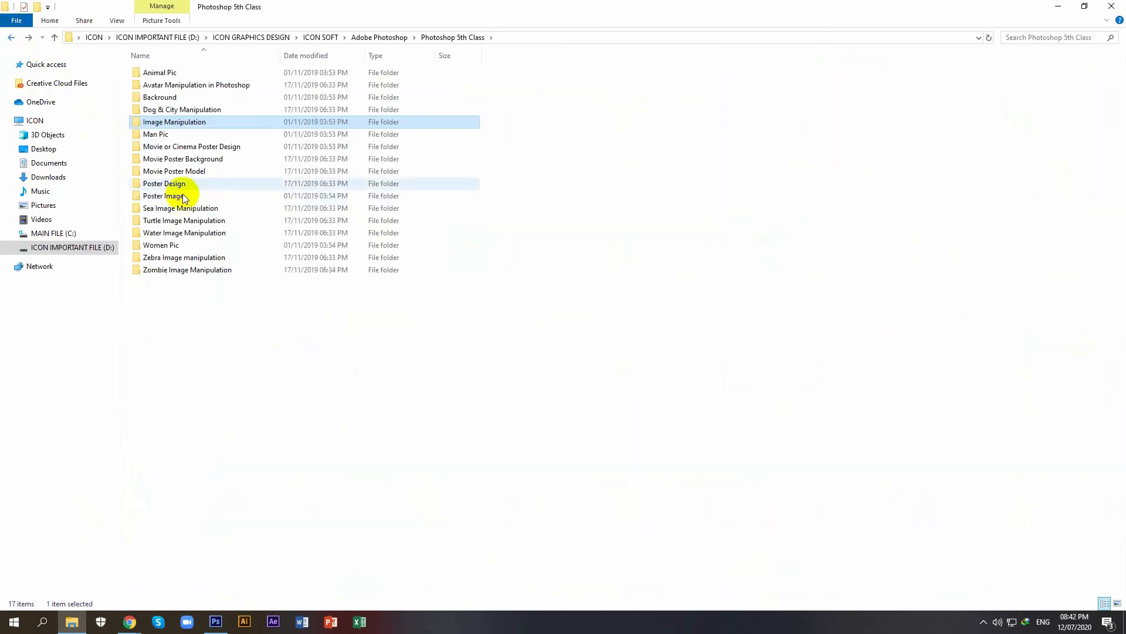
pyautogui.click(215, 621)
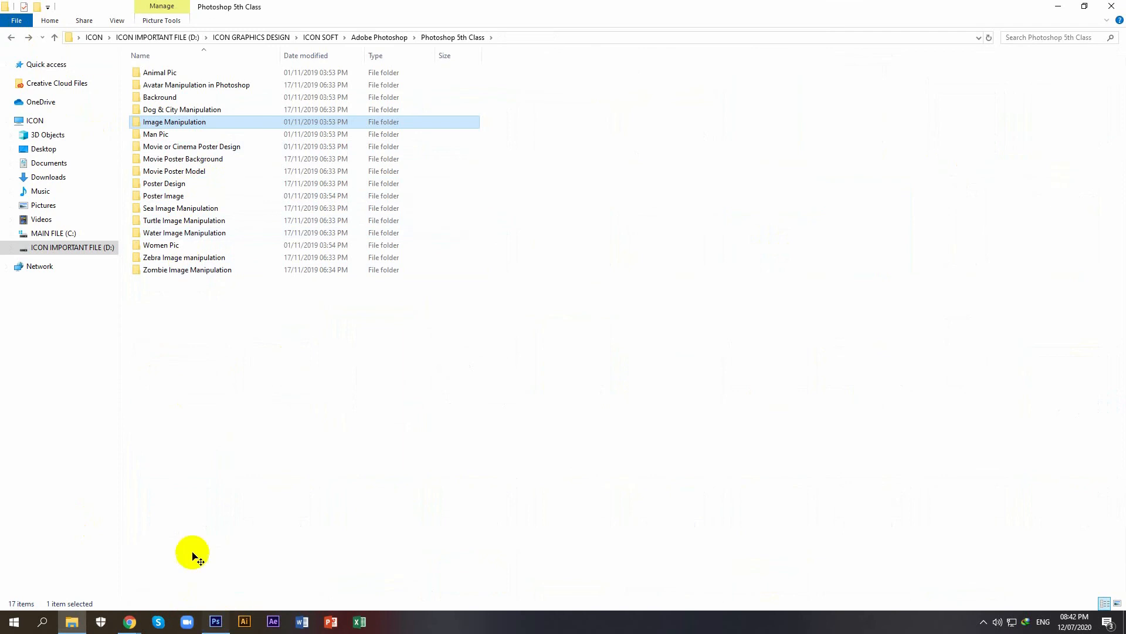
pyautogui.moveTo(370, 319); pyautogui.dragTo(268, 319)
pyautogui.press('Return')
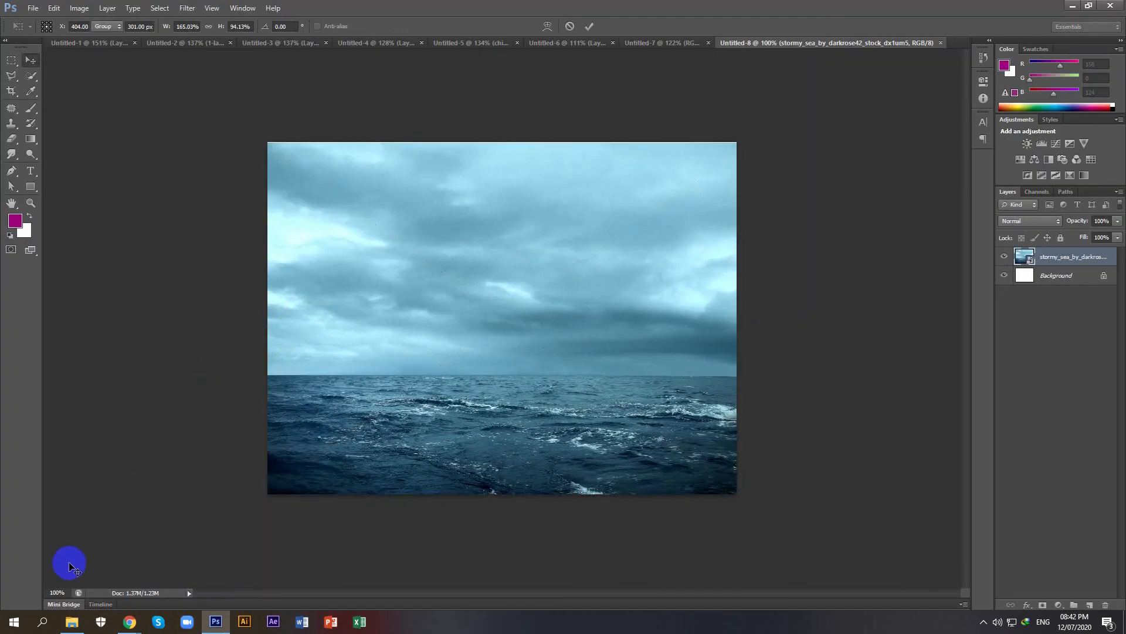
# Place suitcase_by_frozt_stock_d14x37q.jpg from the Sea Image Manipulation folder above the stormy sea at its default size
pyautogui.click(72, 622)
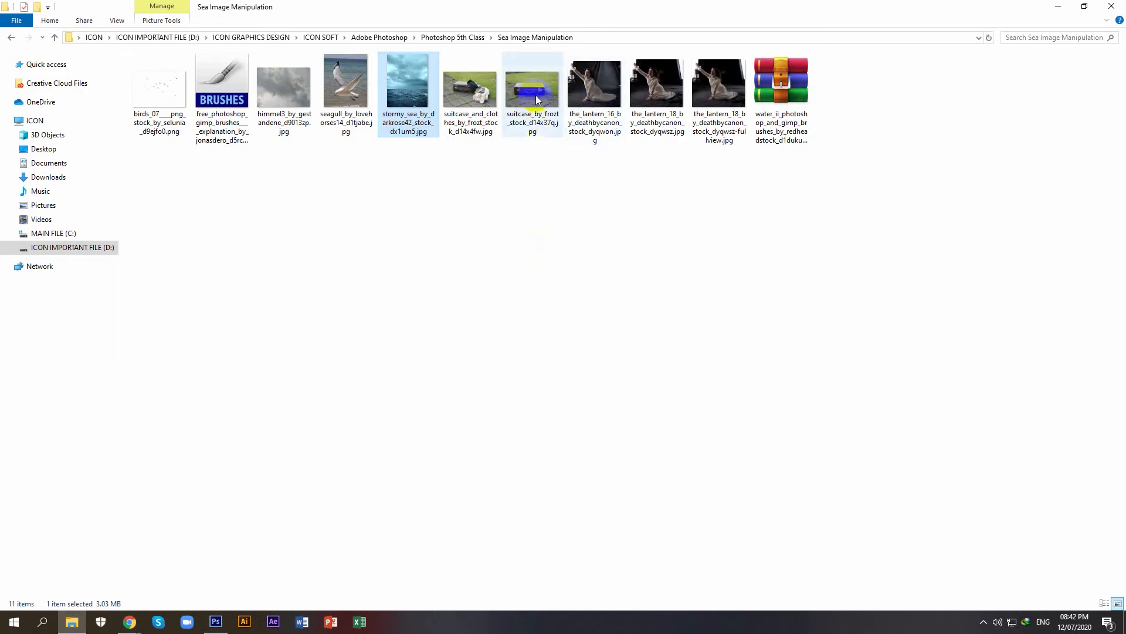
pyautogui.moveTo(536, 95)
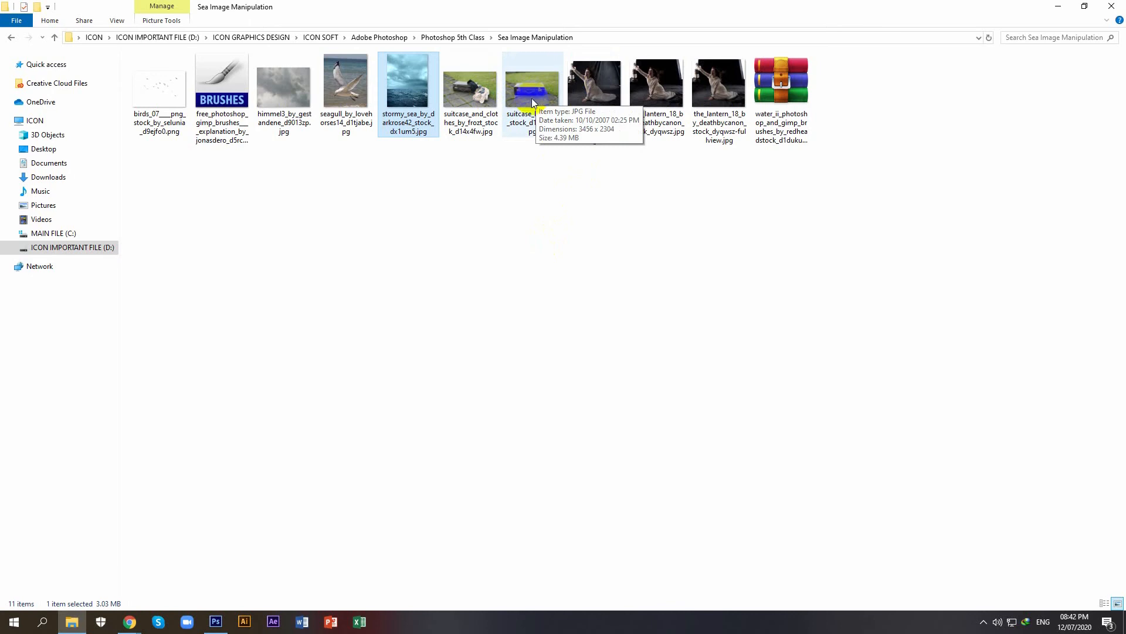
pyautogui.moveTo(532, 103); pyautogui.dragTo(511, 398)
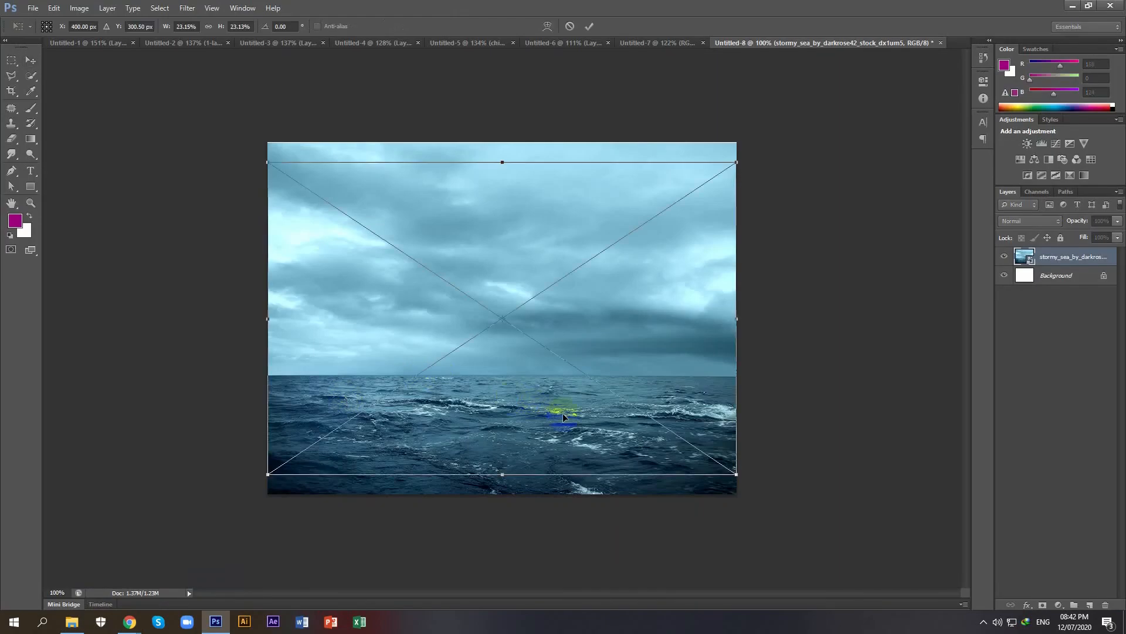
pyautogui.hotkey('alt', 'space')
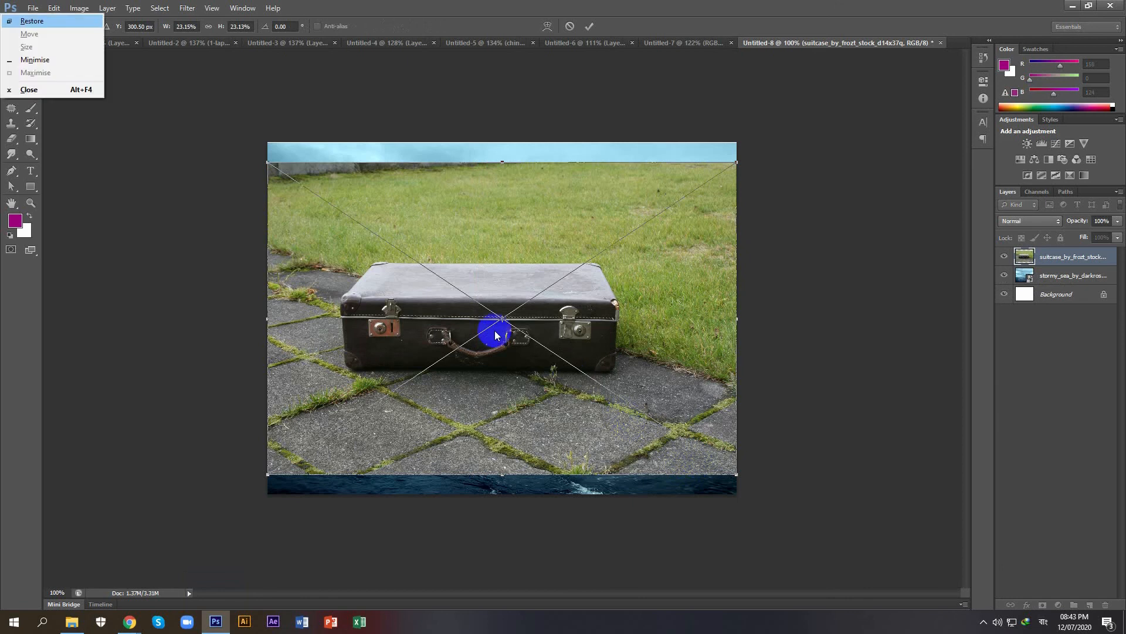
pyautogui.click(505, 290)
pyautogui.doubleClick(491, 290)
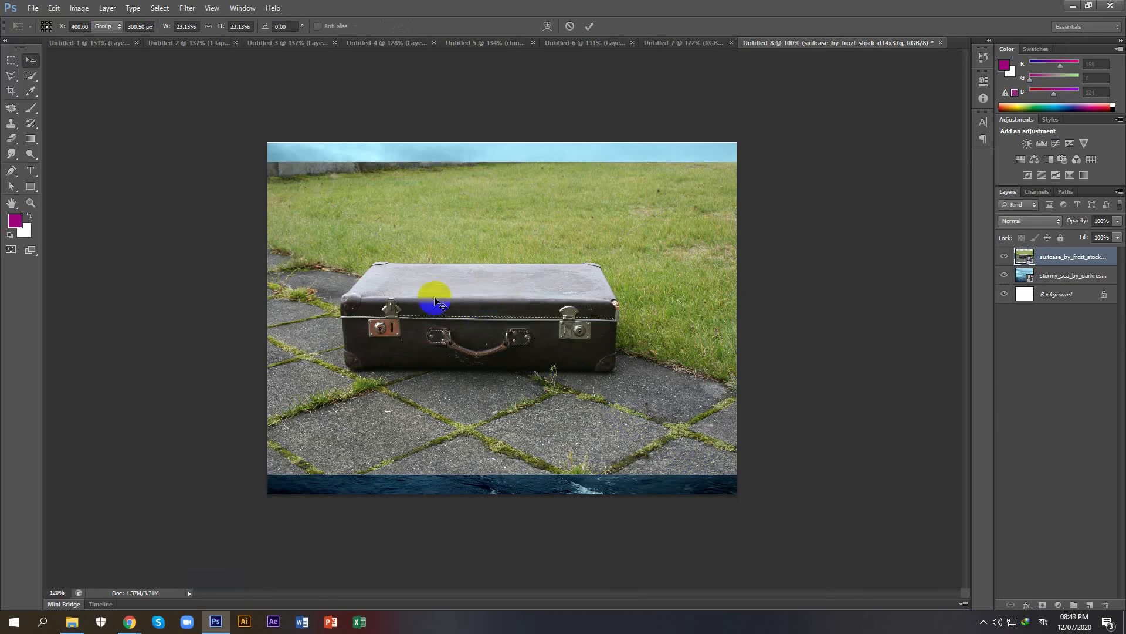
pyautogui.scroll(3, 491, 291)
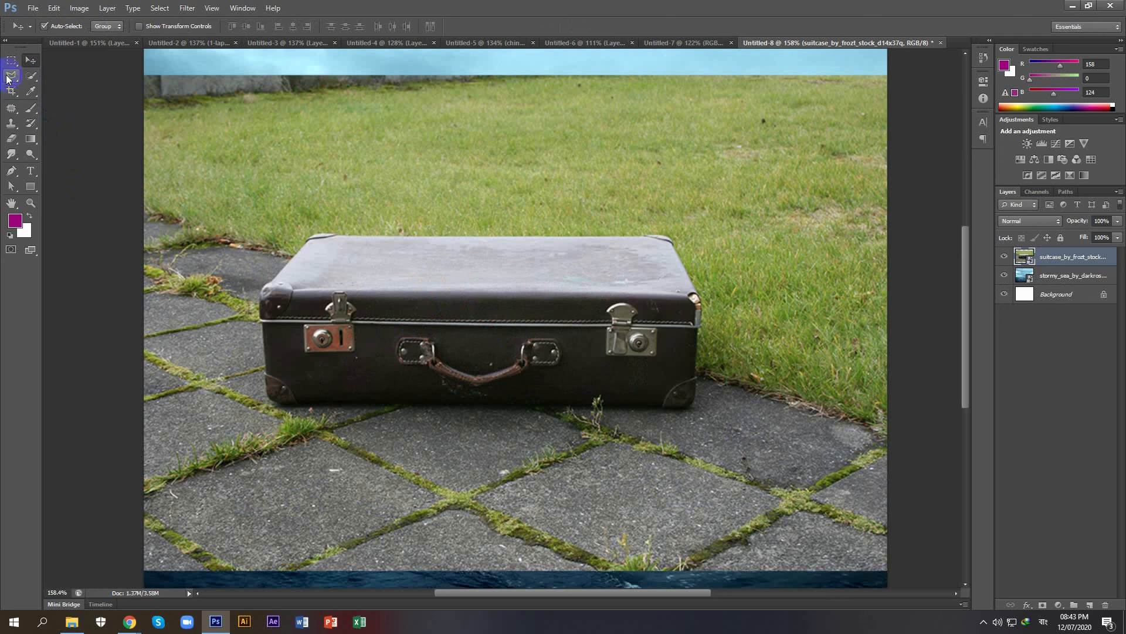
pyautogui.click(8, 78)
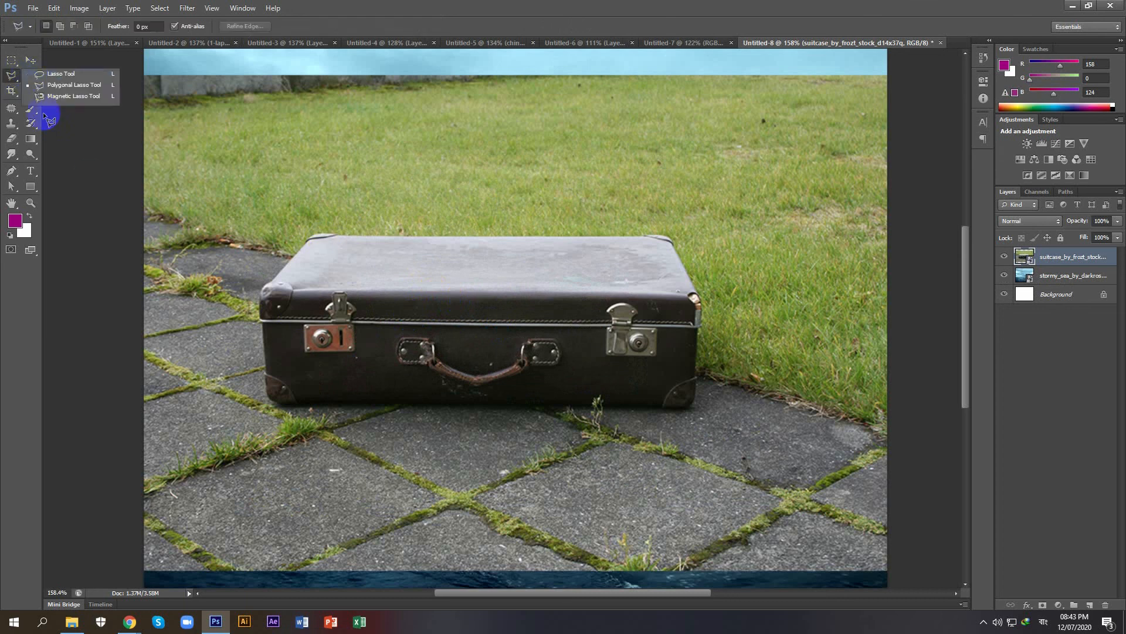
pyautogui.click(59, 88)
pyautogui.click(239, 299)
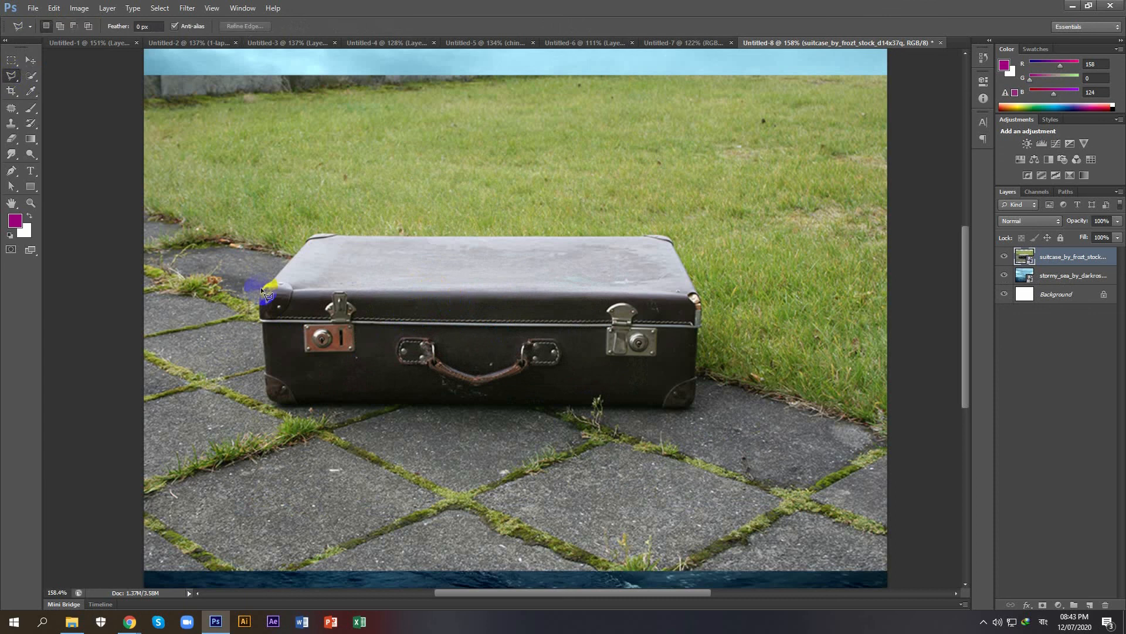
pyautogui.click(305, 233)
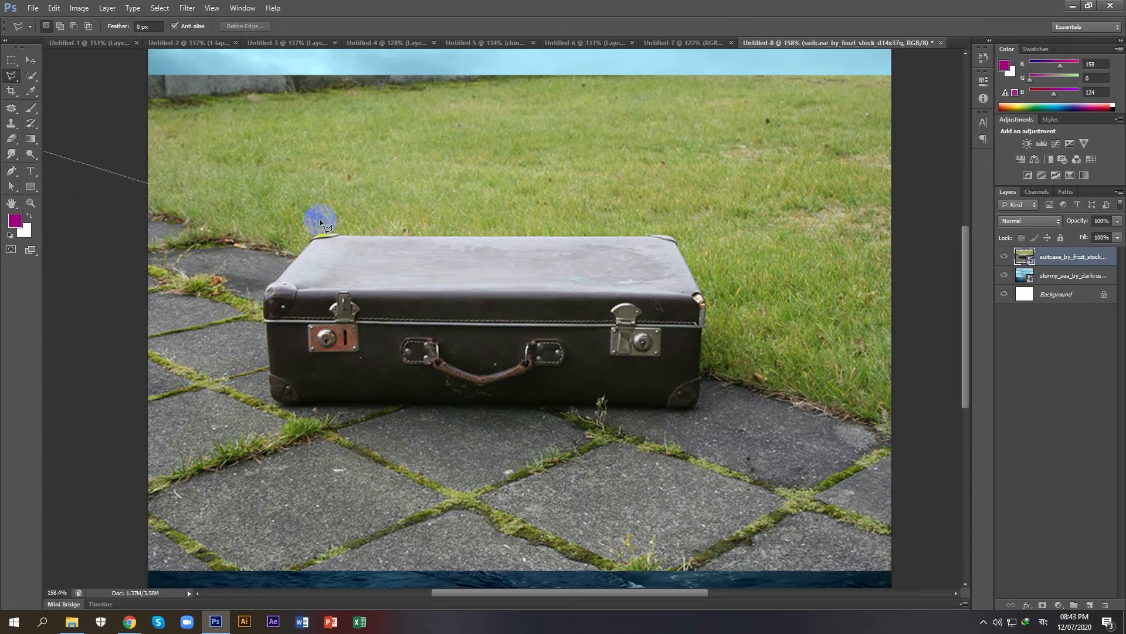
pyautogui.click(271, 305)
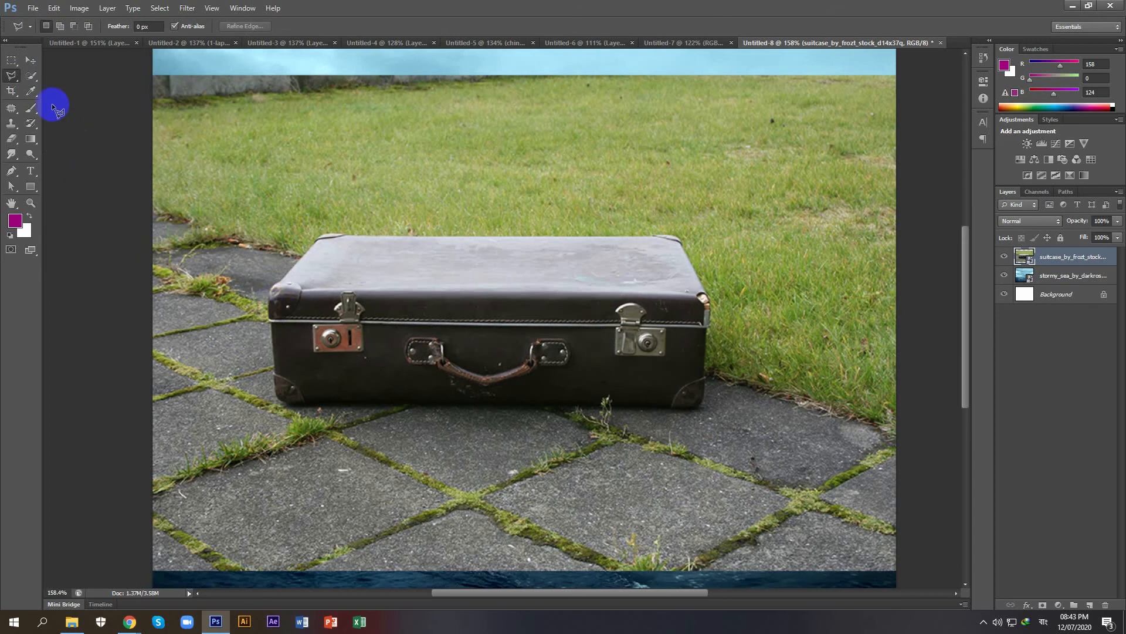
# Select the whole suitcase with the Quick Selection tool, including the lid's left corner and latch, leaving out the grass and paving
pyautogui.click(33, 76)
pyautogui.moveTo(357, 305)
pyautogui.mouseDown()
pyautogui.moveTo(332, 247)
pyautogui.moveTo(588, 288)
pyautogui.moveTo(628, 344)
pyautogui.moveTo(586, 369)
pyautogui.moveTo(304, 397)
pyautogui.moveTo(327, 390)
pyautogui.moveTo(289, 418)
pyautogui.moveTo(425, 414)
pyautogui.moveTo(656, 444)
pyautogui.moveTo(692, 432)
pyautogui.moveTo(573, 417)
pyautogui.moveTo(681, 407)
pyautogui.moveTo(725, 359)
pyautogui.moveTo(702, 302)
pyautogui.mouseUp()
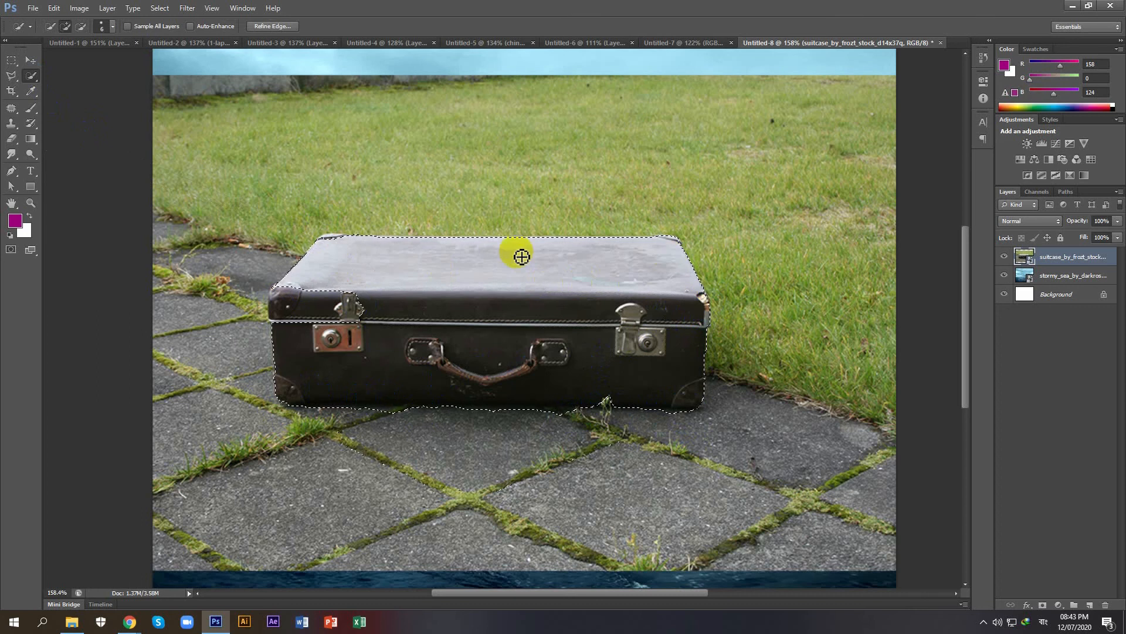
pyautogui.scroll(2, 513, 253)
pyautogui.scroll(2, 274, 251)
pyautogui.moveTo(272, 227)
pyautogui.mouseDown()
pyautogui.moveTo(266, 234)
pyautogui.moveTo(311, 234)
pyautogui.mouseUp()
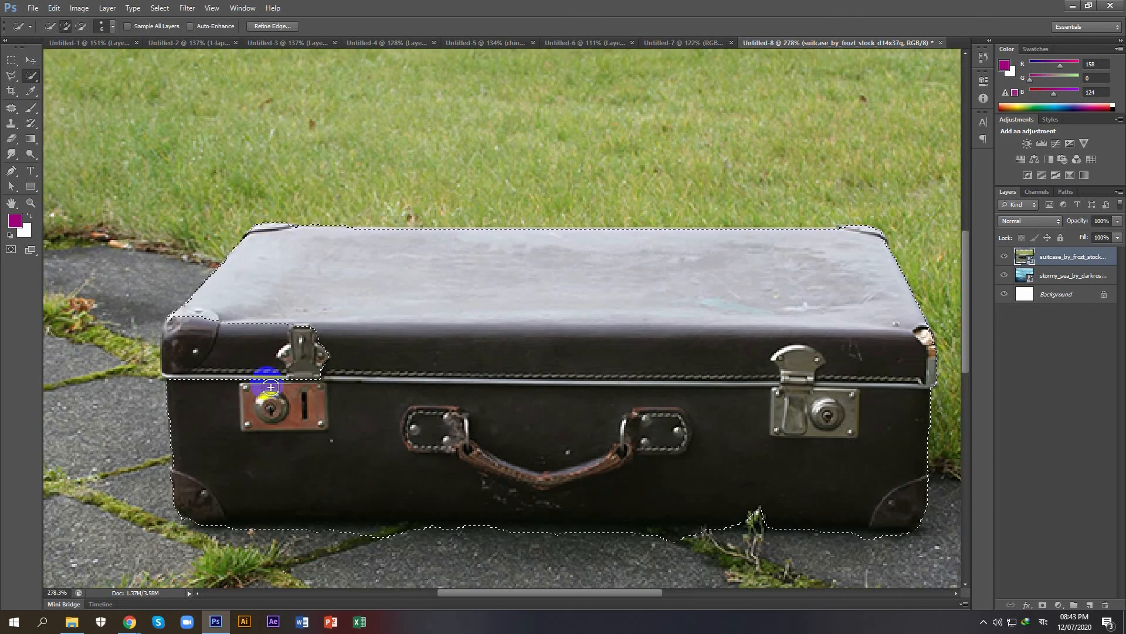
pyautogui.moveTo(272, 387)
pyautogui.mouseDown()
pyautogui.moveTo(289, 350)
pyautogui.moveTo(310, 338)
pyautogui.mouseUp()
pyautogui.scroll(-2, 283, 376)
pyautogui.moveTo(573, 390)
pyautogui.mouseDown()
pyautogui.moveTo(795, 382)
pyautogui.moveTo(809, 468)
pyautogui.moveTo(707, 490)
pyautogui.moveTo(478, 490)
pyautogui.mouseUp()
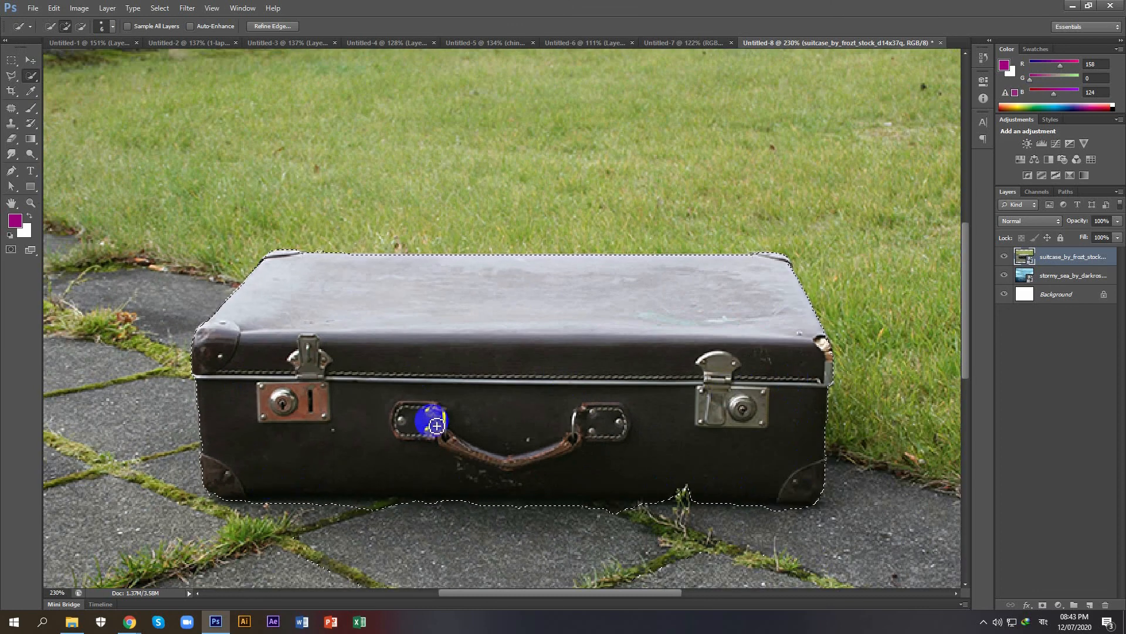
pyautogui.scroll(-3, 481, 399)
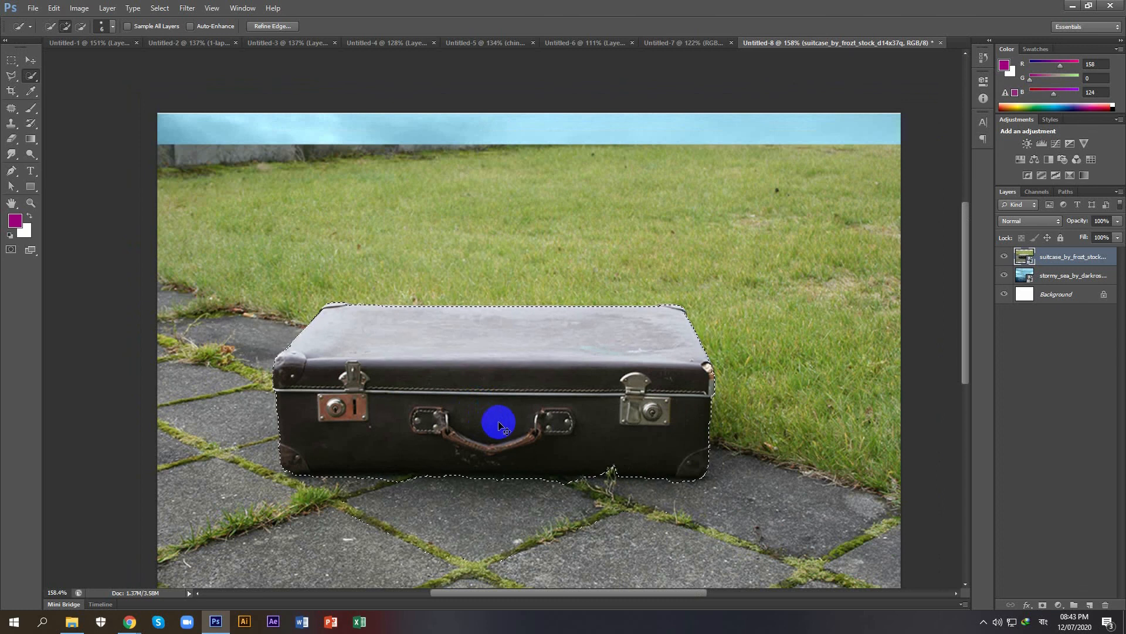
# Copy the selected suitcase to its own layer and delete the original suitcase photo layer
pyautogui.hotkey('ctrl', 'j')
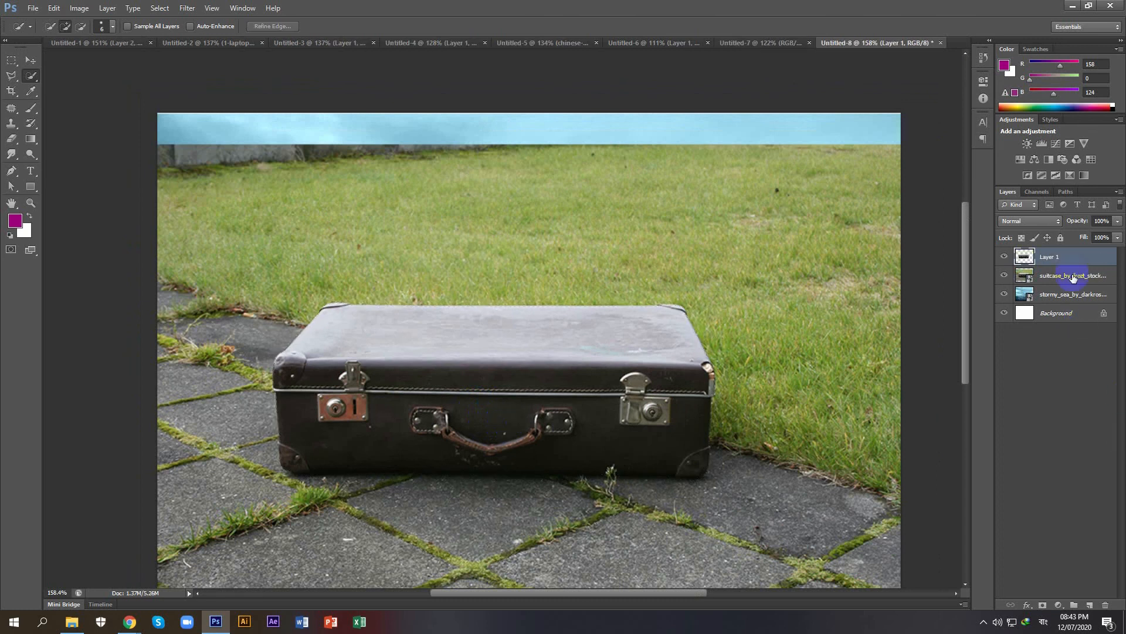
pyautogui.click(1073, 278)
pyautogui.press('Delete')
pyautogui.hotkey('ctrl', '0')
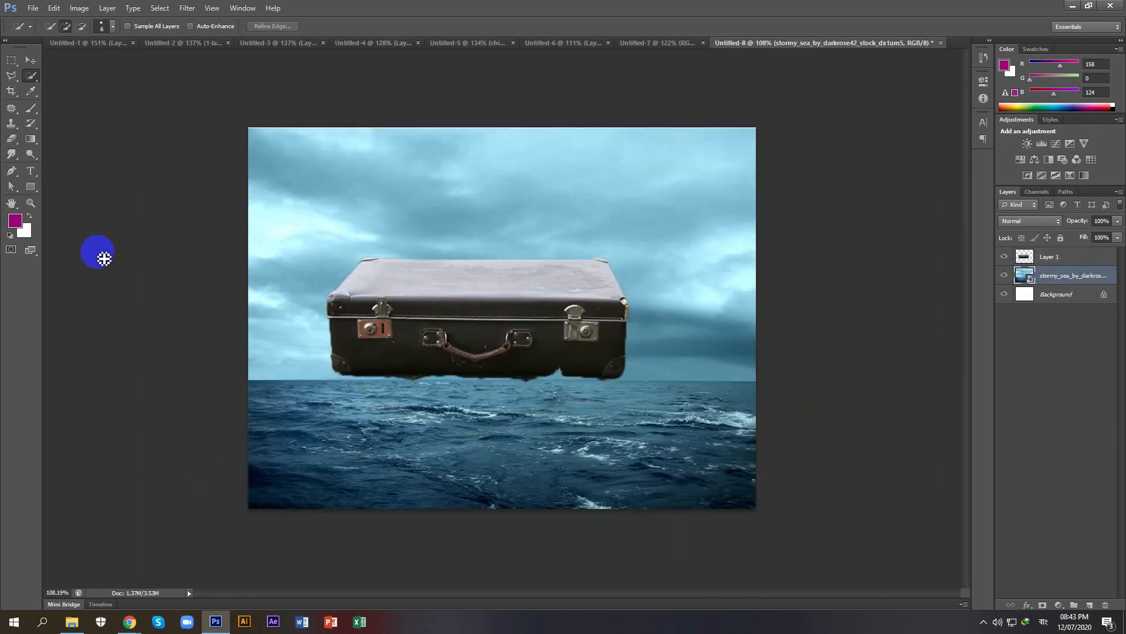
# Scale the suitcase down, tilt it clockwise and move it down onto the horizon so its lower part overlaps the sea
pyautogui.click(30, 60)
pyautogui.scroll(2, 481, 356)
pyautogui.click(477, 354)
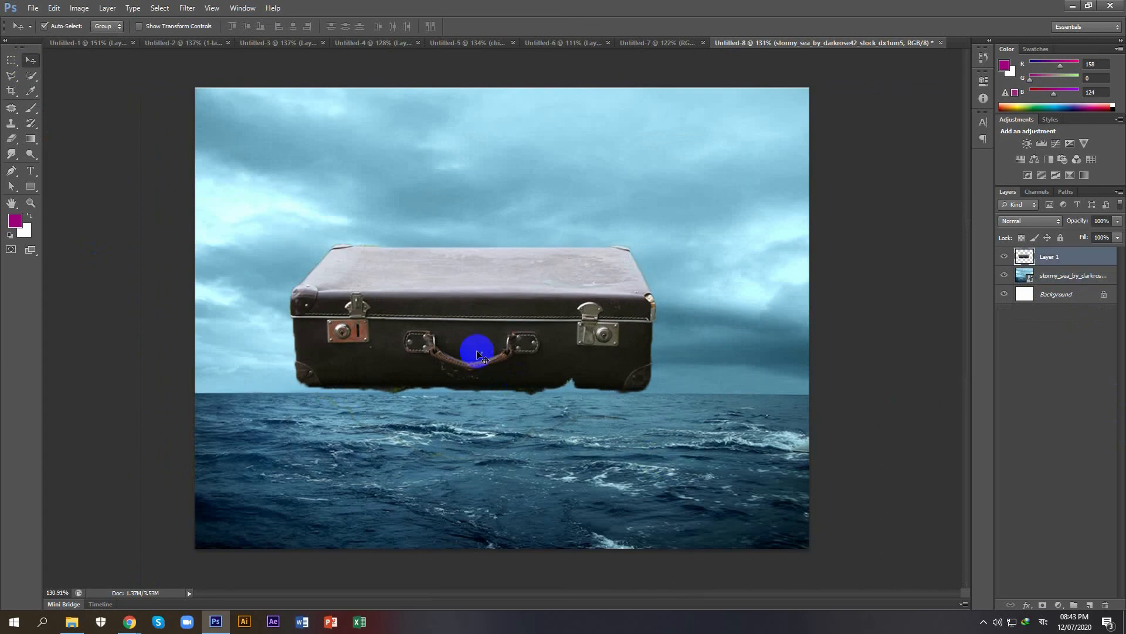
pyautogui.hotkey('ctrl', 't')
pyautogui.moveTo(657, 460); pyautogui.dragTo(605, 462)
pyautogui.doubleClick(543, 369)
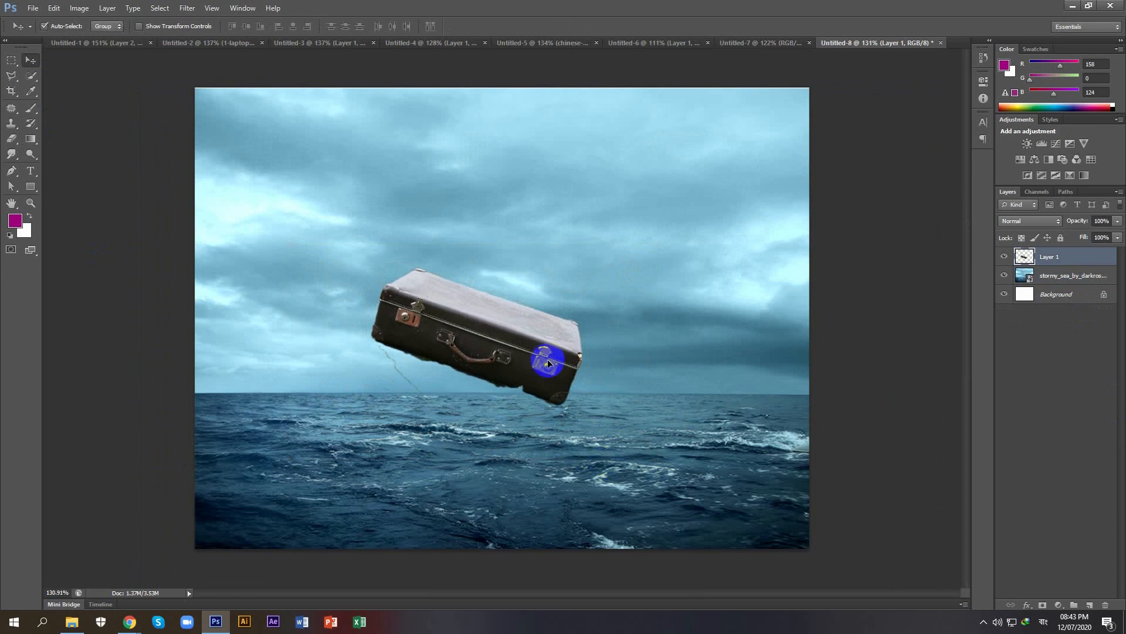
pyautogui.moveTo(543, 369); pyautogui.dragTo(554, 423)
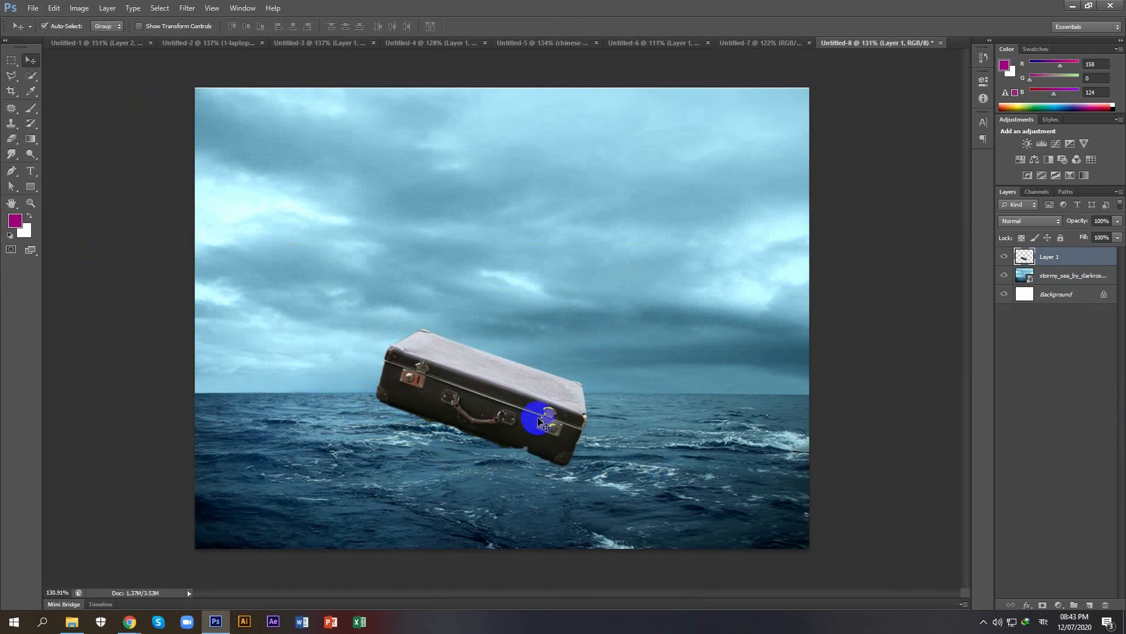
# Add a mask to Layer 1 and paint black with the 70 px brush along the suitcase's lower edge to sink it into the water
pyautogui.click(1042, 606)
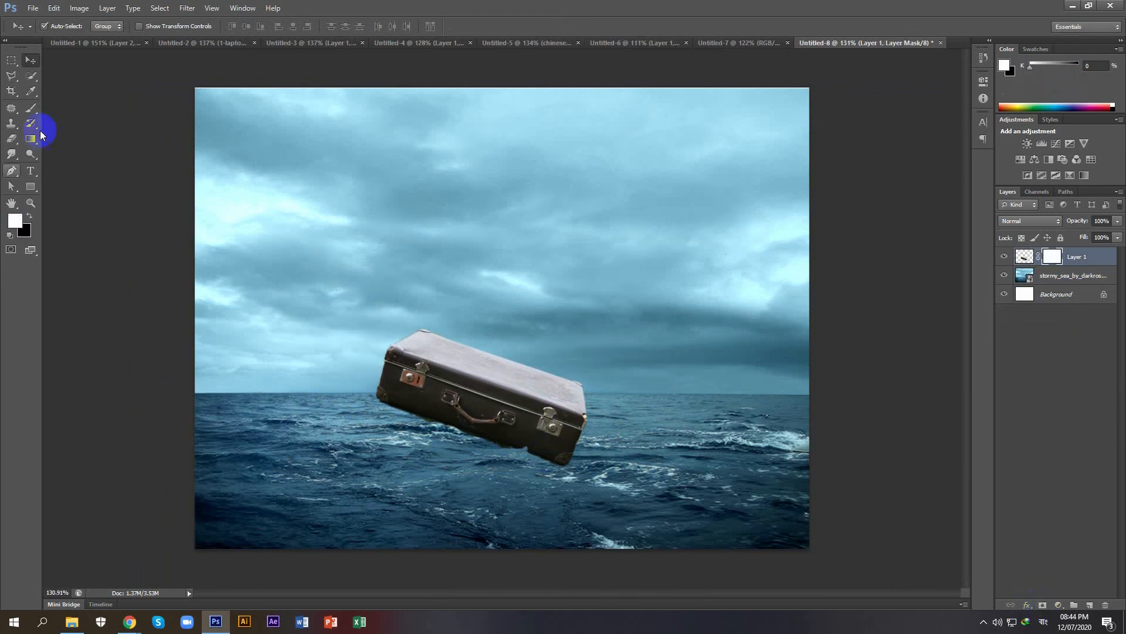
pyautogui.click(31, 107)
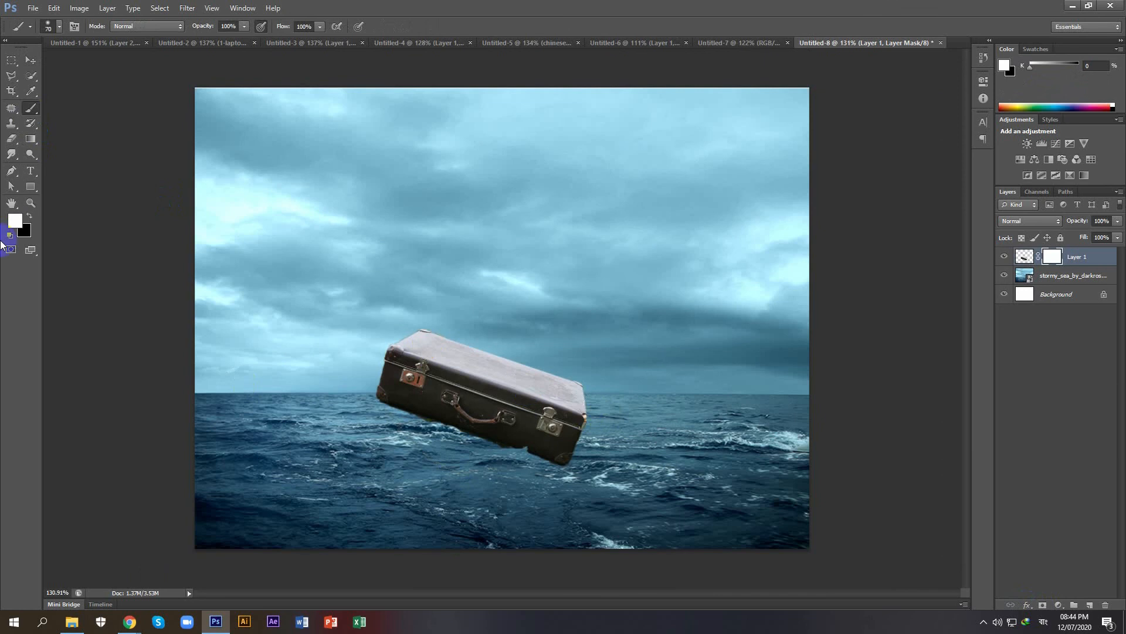
pyautogui.press('d')
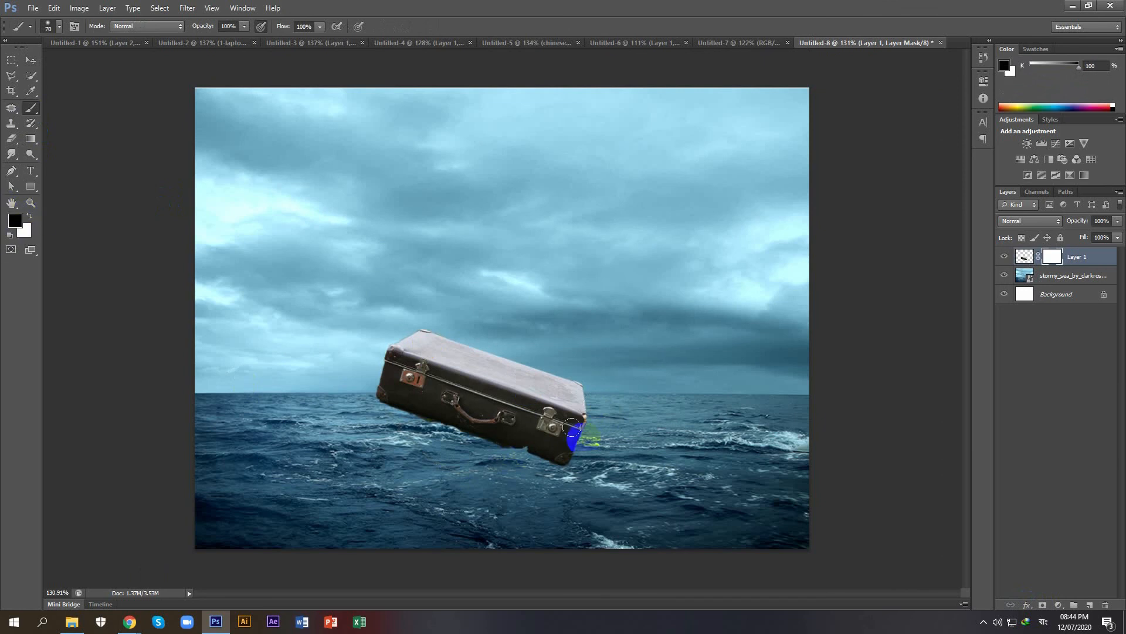
pyautogui.moveTo(572, 428)
pyautogui.mouseDown()
pyautogui.moveTo(644, 409)
pyautogui.moveTo(361, 426)
pyautogui.moveTo(422, 439)
pyautogui.mouseUp()
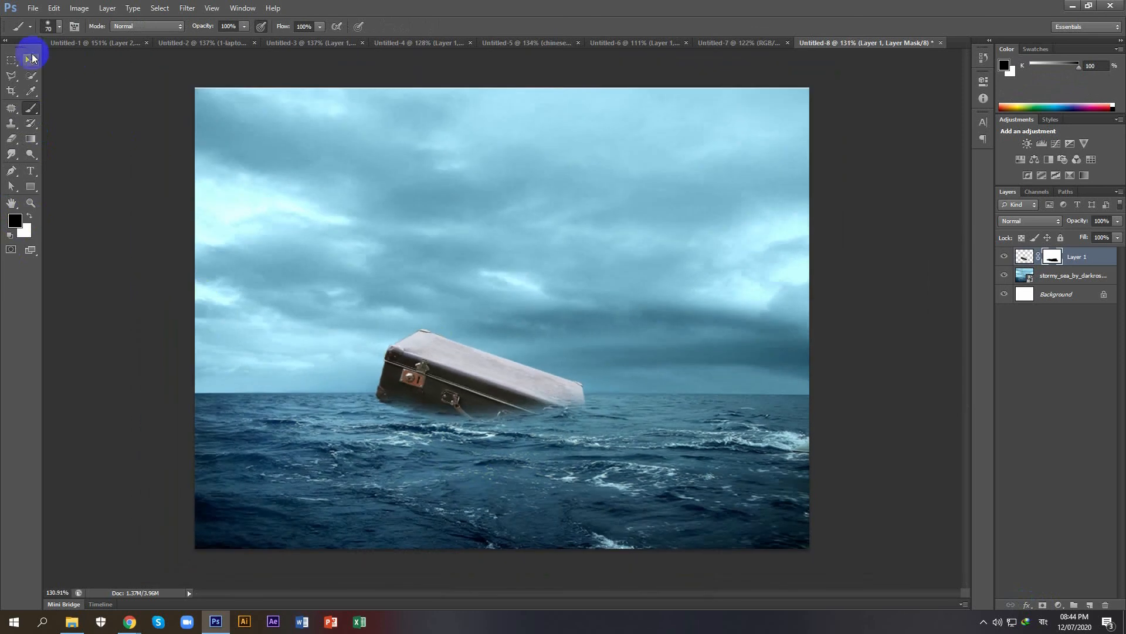
# Apply Color Balance to the suitcase's image on Layer 1 with midtone levels of -77, -32 and +56
pyautogui.click(30, 60)
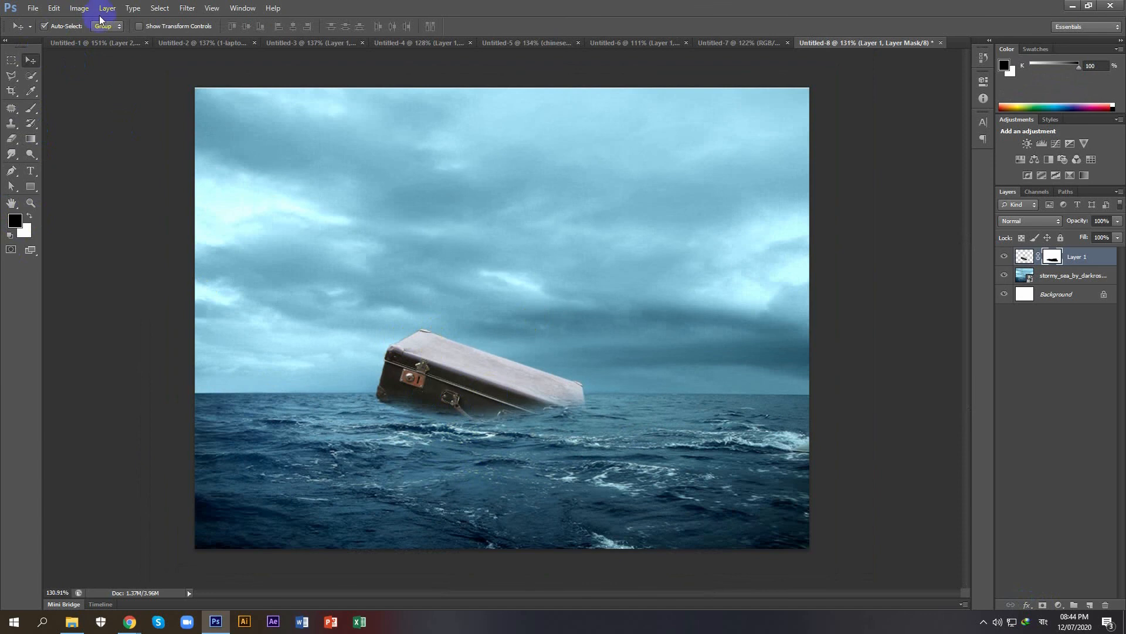
pyautogui.click(80, 8)
pyautogui.moveTo(94, 37)
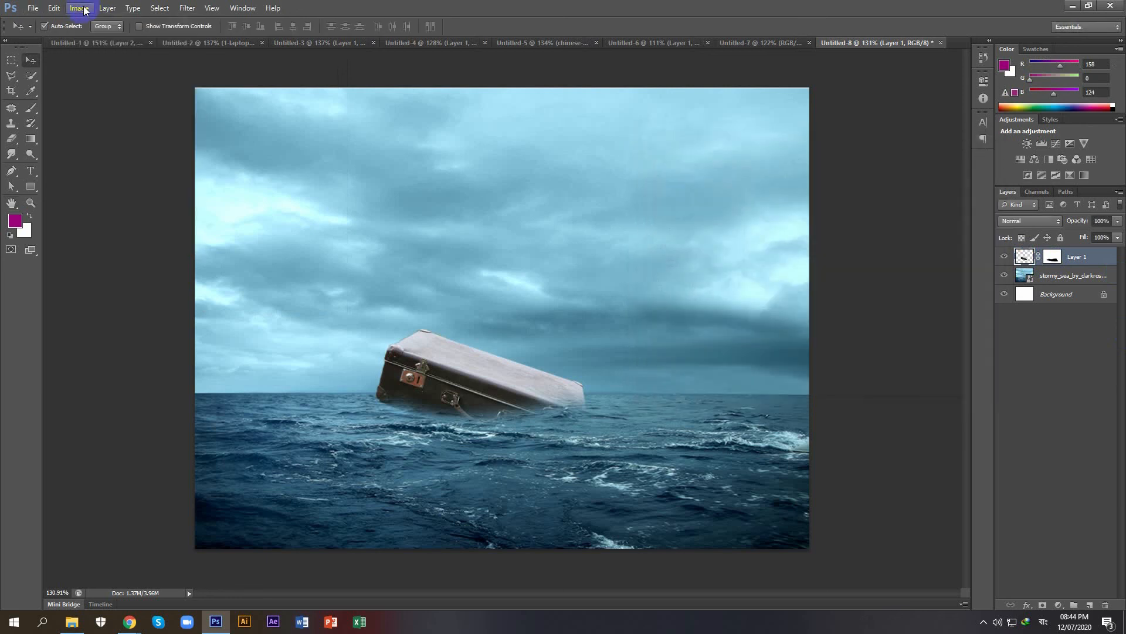
pyautogui.click(79, 9)
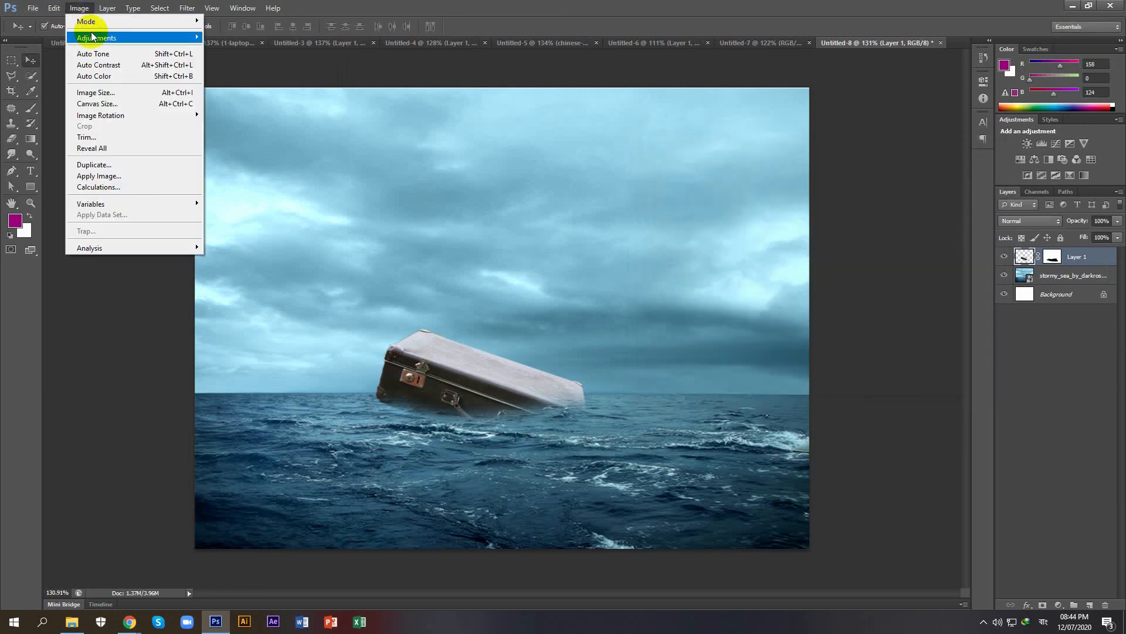
pyautogui.moveTo(107, 37)
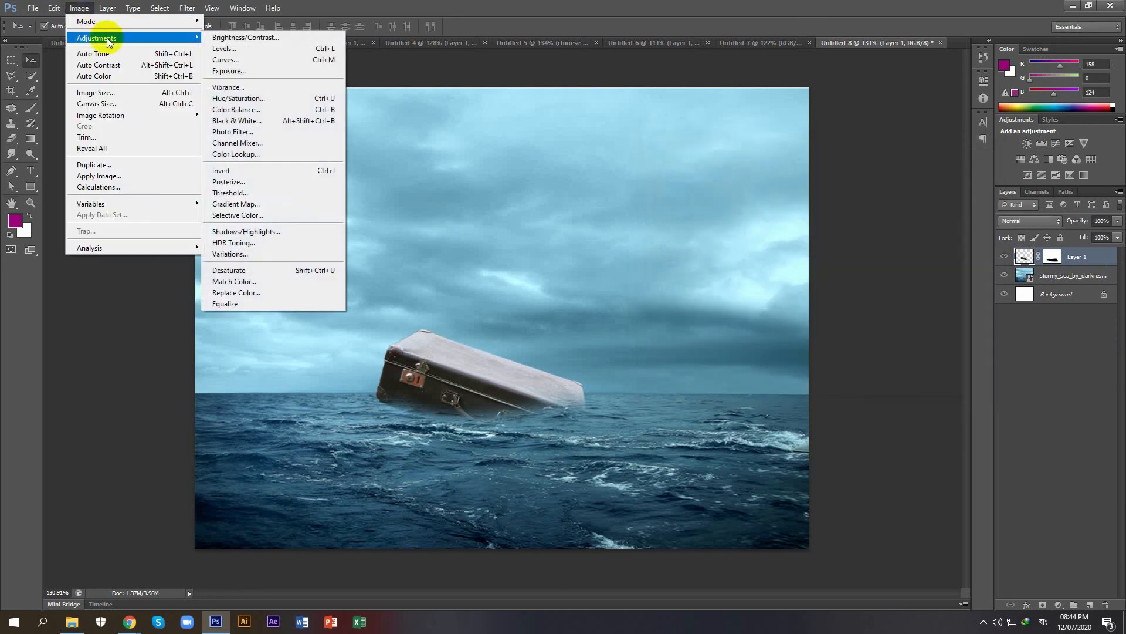
pyautogui.click(274, 113)
pyautogui.moveTo(896, 206); pyautogui.dragTo(942, 208)
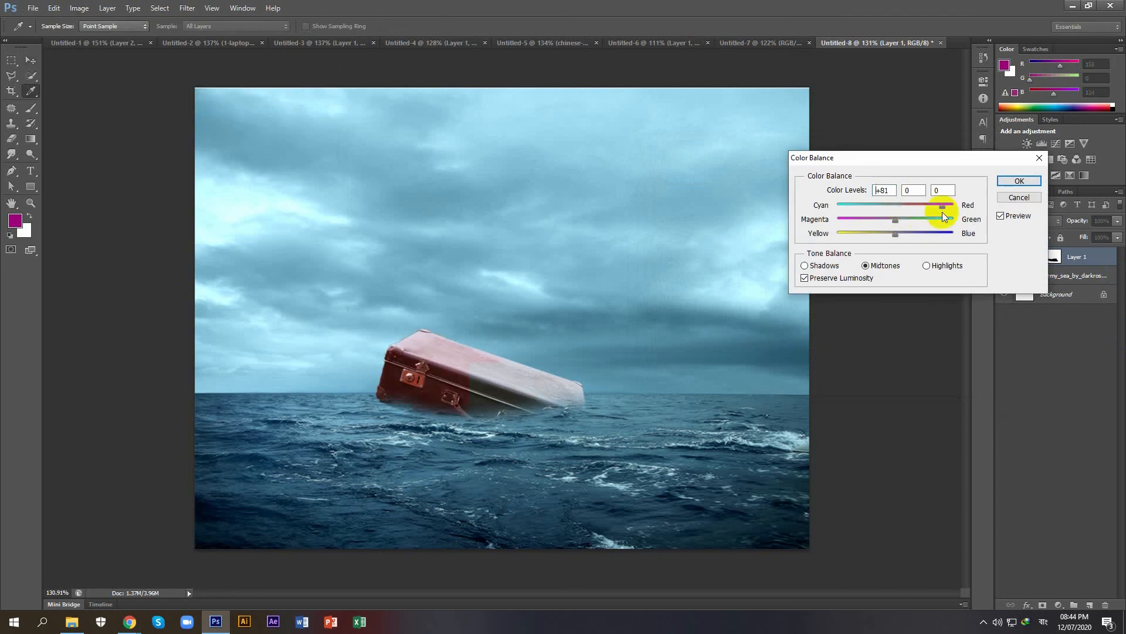
pyautogui.moveTo(876, 216); pyautogui.dragTo(928, 234)
pyautogui.click(927, 235)
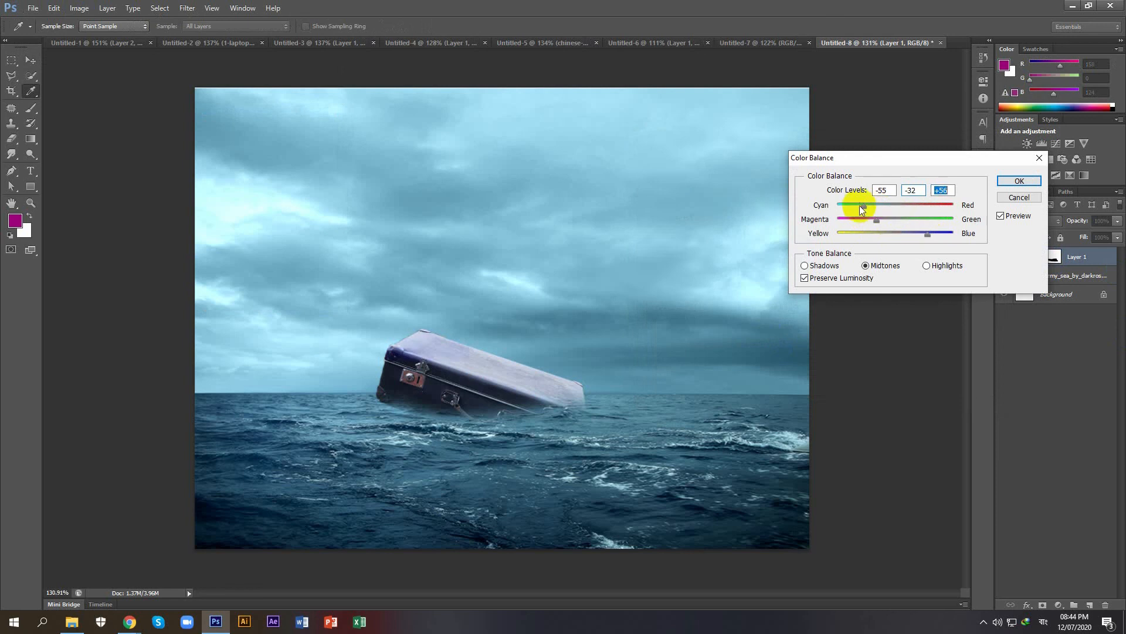
pyautogui.moveTo(853, 208); pyautogui.dragTo(848, 209)
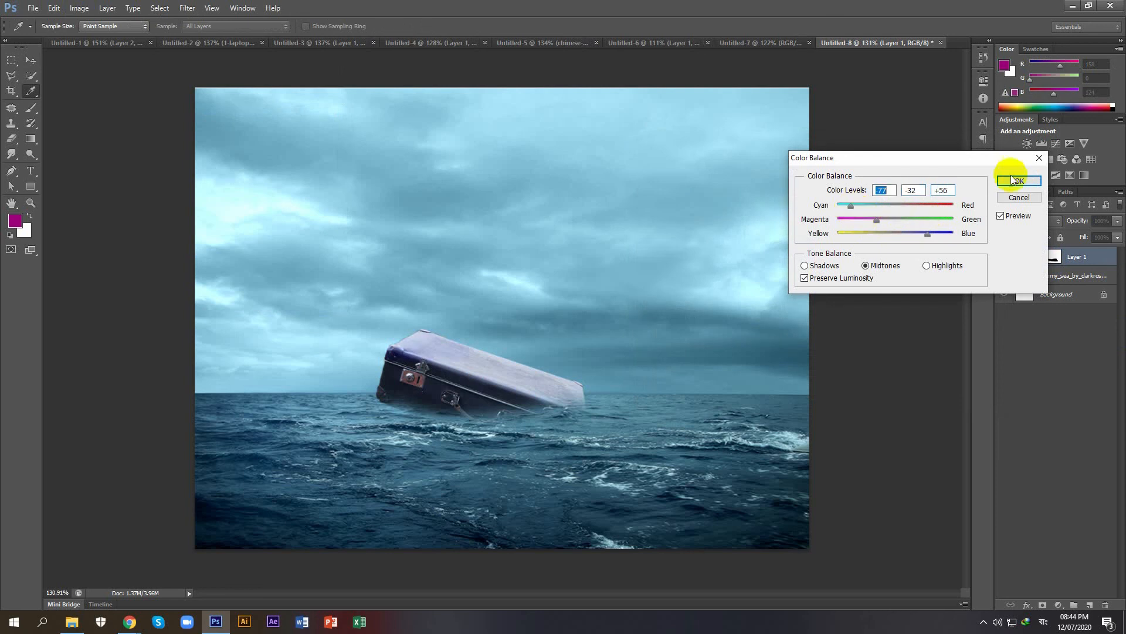
pyautogui.press('Return')
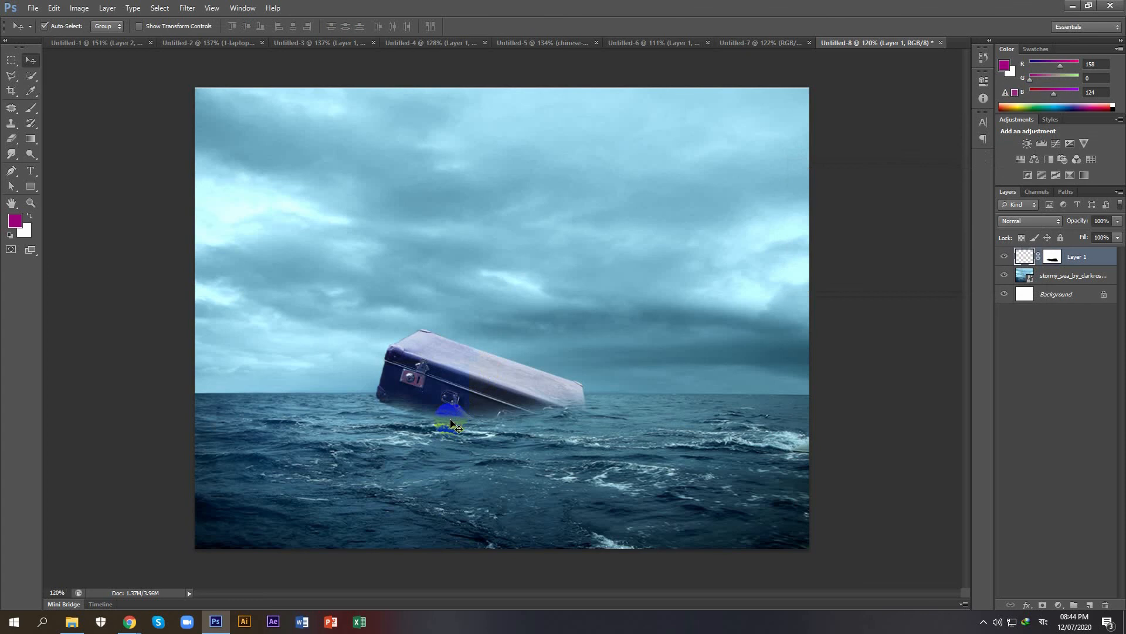
pyautogui.scroll(-1, 450, 423)
pyautogui.scroll(1, 558, 391)
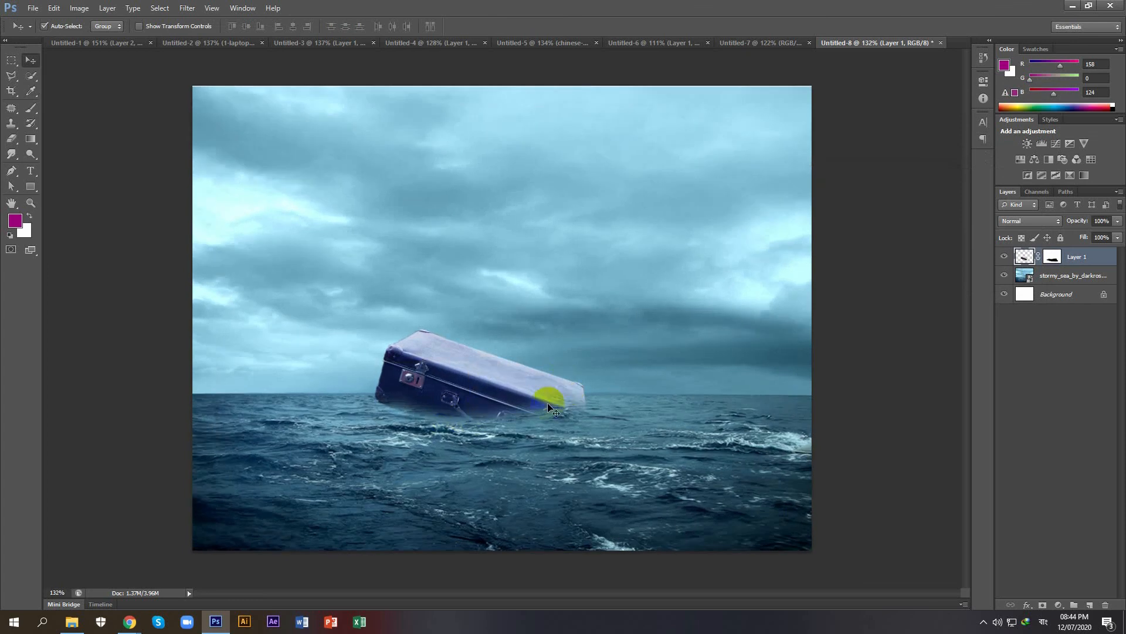
pyautogui.scroll(-2, 547, 403)
pyautogui.scroll(2, 531, 408)
# Place the_lantern_16_by_deathbycanon_stock_dyqwon.jpg from the Sea Image Manipulation folder above the suitcase at its default size
pyautogui.click(71, 621)
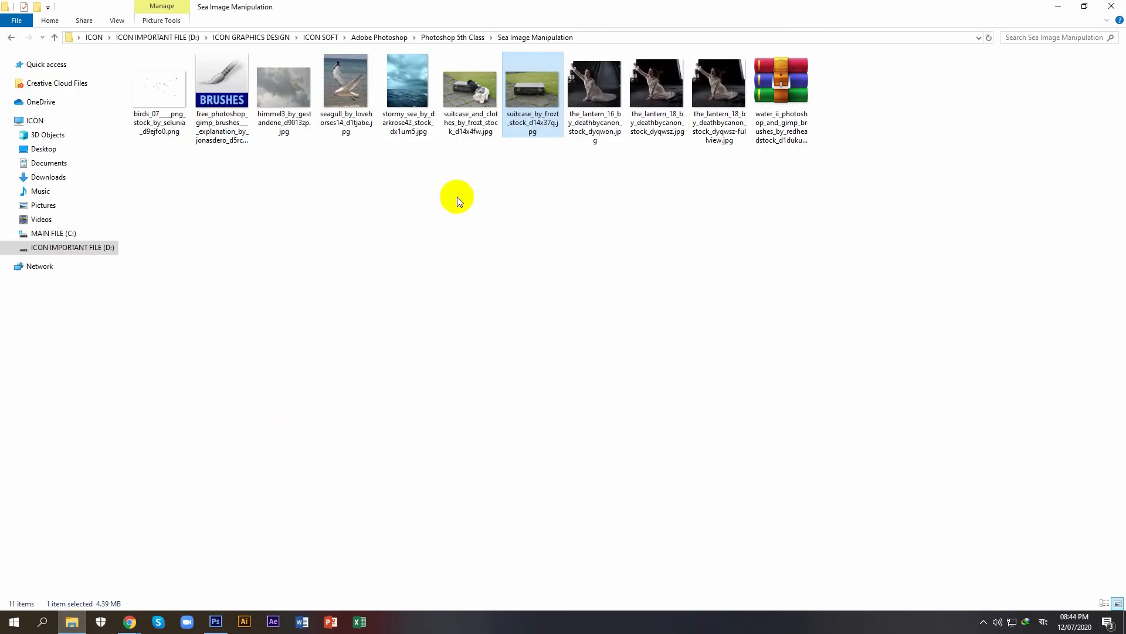
pyautogui.moveTo(600, 90); pyautogui.dragTo(540, 335)
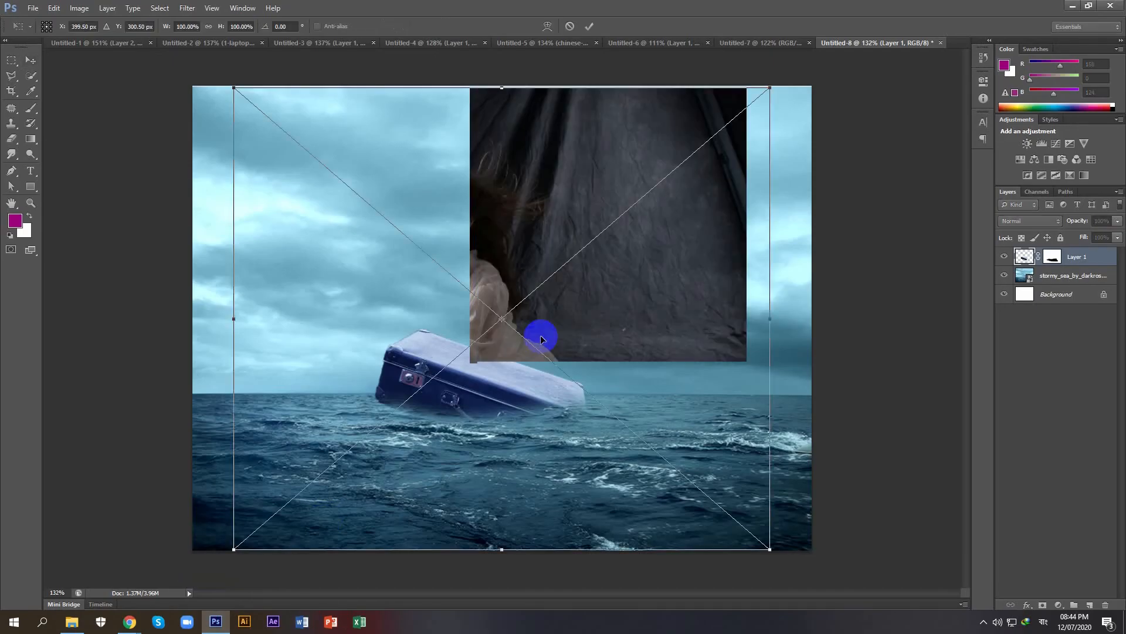
pyautogui.press('Return')
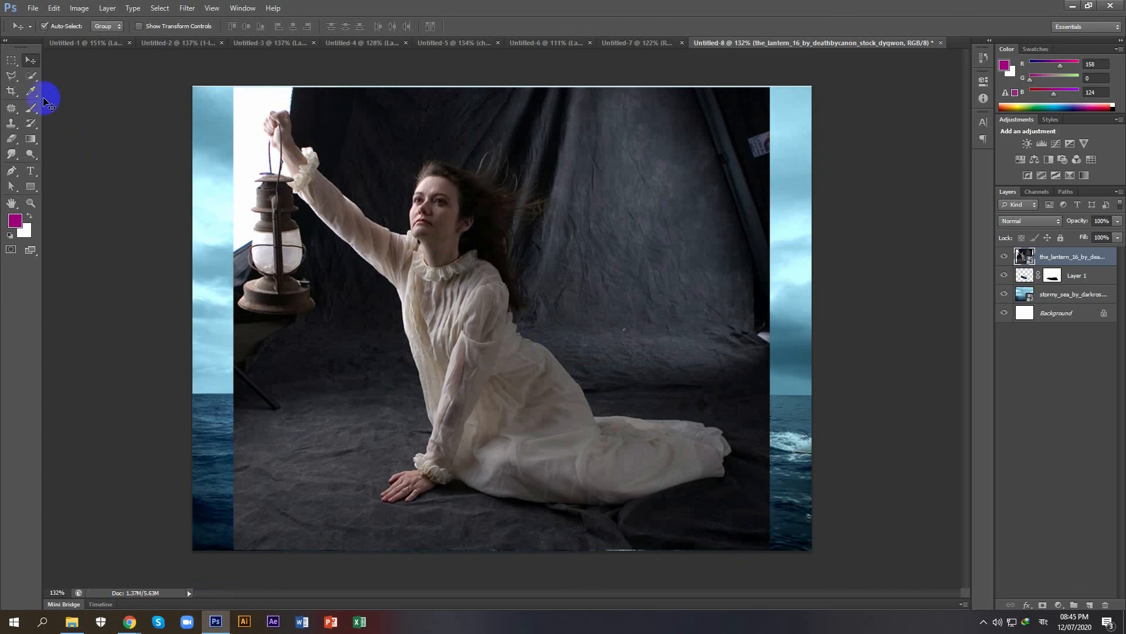
# Select the woman, her dress and the raised arm with the lantern using the Quick Selection tool
pyautogui.click(27, 81)
pyautogui.moveTo(250, 300)
pyautogui.mouseDown()
pyautogui.moveTo(284, 311)
pyautogui.moveTo(277, 217)
pyautogui.moveTo(297, 157)
pyautogui.moveTo(273, 121)
pyautogui.moveTo(364, 233)
pyautogui.moveTo(422, 260)
pyautogui.moveTo(433, 264)
pyautogui.moveTo(442, 221)
pyautogui.moveTo(446, 179)
pyautogui.moveTo(433, 171)
pyautogui.moveTo(474, 194)
pyautogui.moveTo(420, 187)
pyautogui.moveTo(450, 190)
pyautogui.moveTo(483, 220)
pyautogui.moveTo(461, 262)
pyautogui.moveTo(466, 347)
pyautogui.moveTo(450, 310)
pyautogui.mouseUp()
pyautogui.moveTo(465, 362)
pyautogui.mouseDown()
pyautogui.moveTo(443, 298)
pyautogui.moveTo(466, 359)
pyautogui.moveTo(459, 427)
pyautogui.moveTo(425, 481)
pyautogui.moveTo(401, 484)
pyautogui.moveTo(407, 493)
pyautogui.moveTo(386, 498)
pyautogui.moveTo(404, 499)
pyautogui.moveTo(385, 497)
pyautogui.moveTo(378, 528)
pyautogui.moveTo(359, 536)
pyautogui.moveTo(413, 539)
pyautogui.moveTo(506, 440)
pyautogui.moveTo(551, 425)
pyautogui.moveTo(592, 458)
pyautogui.moveTo(657, 458)
pyautogui.moveTo(660, 470)
pyautogui.moveTo(545, 478)
pyautogui.mouseUp()
pyautogui.scroll(5, 403, 500)
pyautogui.scroll(-5, 506, 440)
pyautogui.scroll(-2, 546, 477)
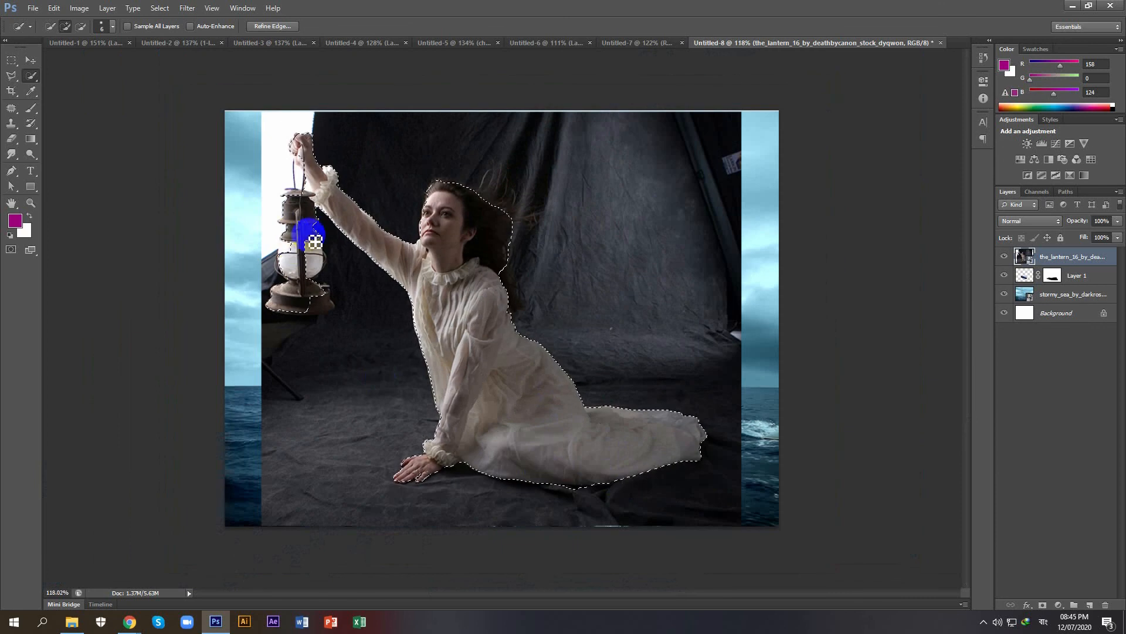
# Refine the selection around the lantern so it follows the base, glass, top and handle up to the hand
pyautogui.moveTo(317, 264)
pyautogui.mouseDown()
pyautogui.moveTo(327, 304)
pyautogui.moveTo(284, 312)
pyautogui.moveTo(284, 302)
pyautogui.mouseUp()
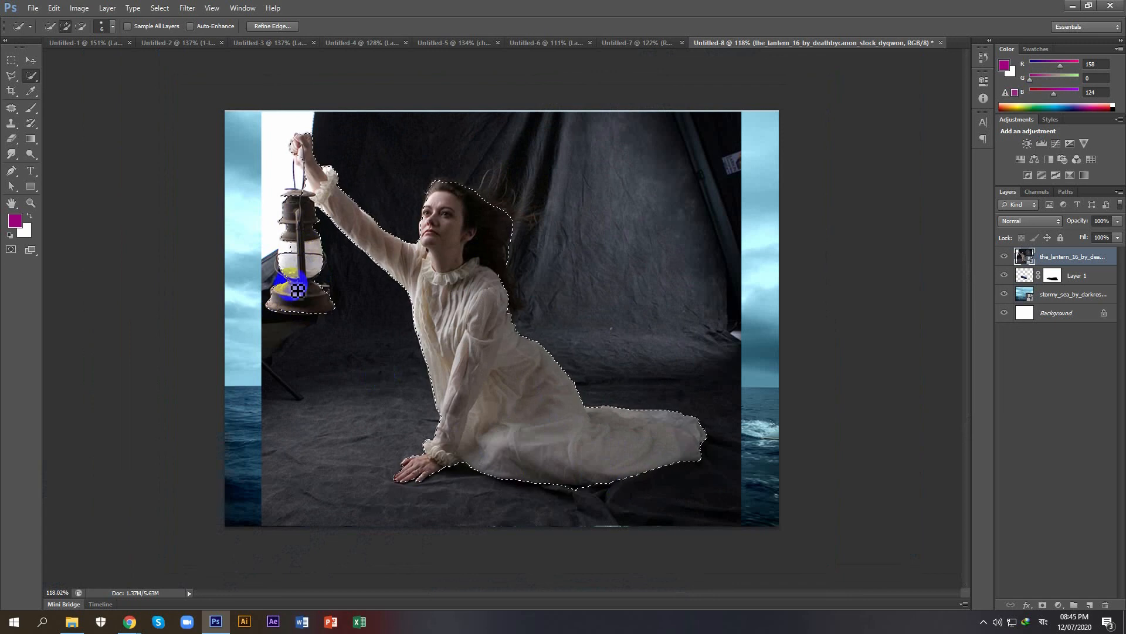
pyautogui.moveTo(288, 256); pyautogui.dragTo(303, 200)
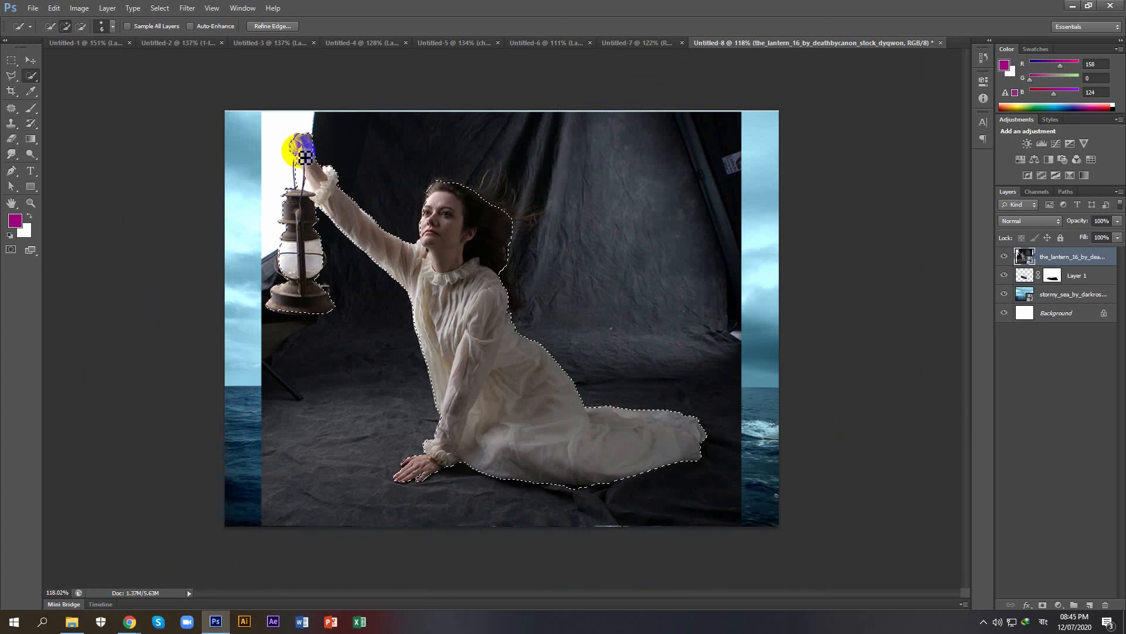
pyautogui.moveTo(301, 157); pyautogui.dragTo(303, 188)
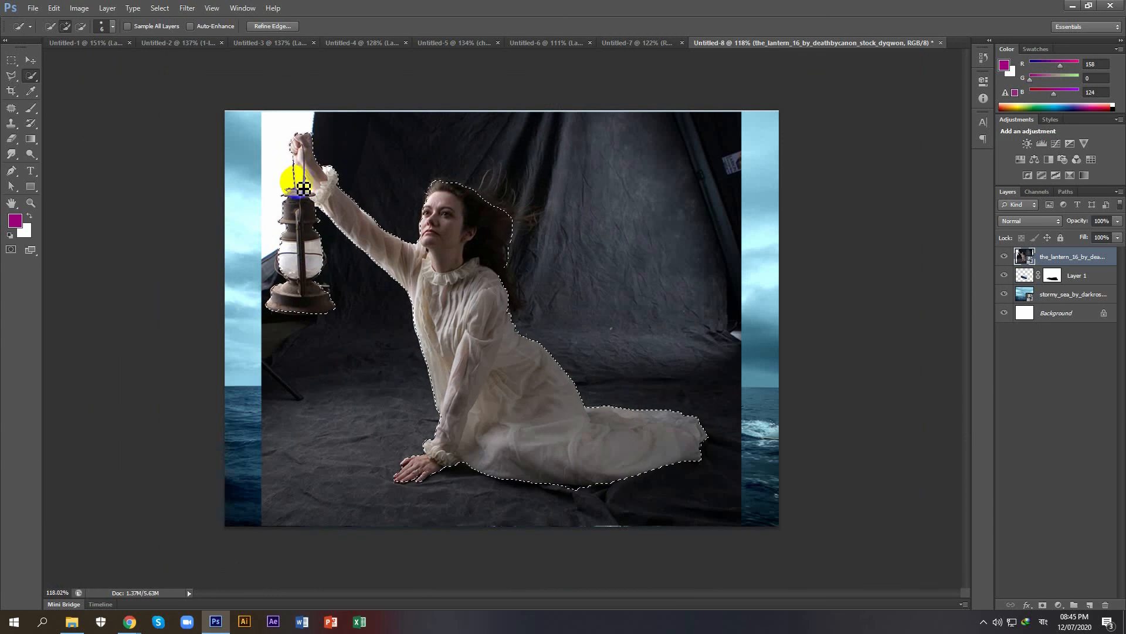
pyautogui.scroll(-3, 510, 307)
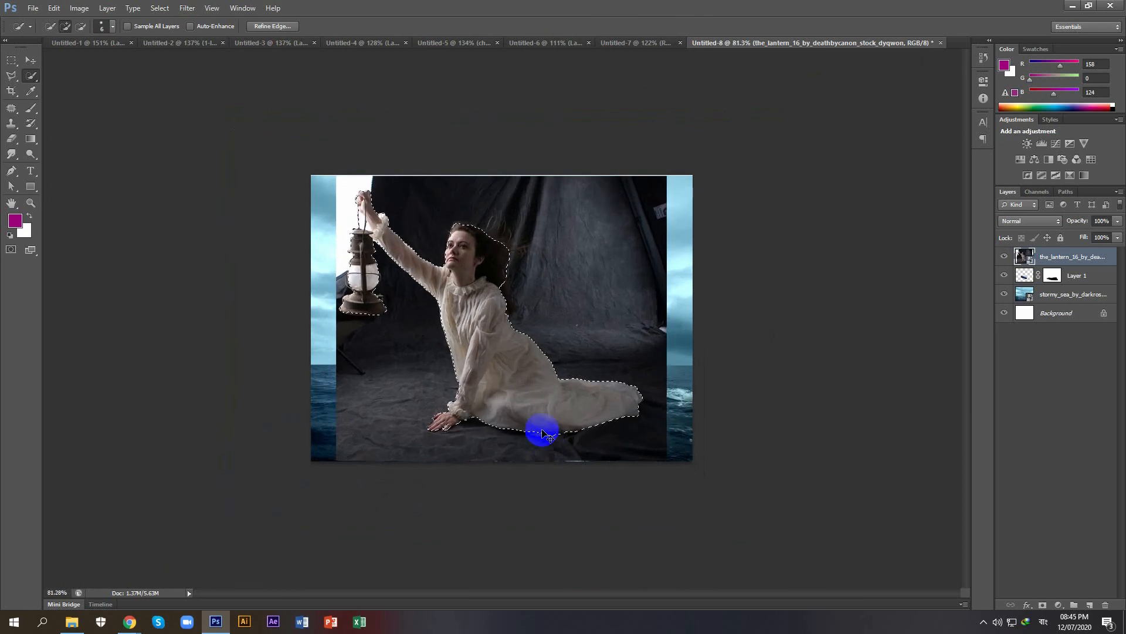
# Copy the selected woman and lantern onto a new layer and delete the original lantern photo layer
pyautogui.scroll(5, 443, 455)
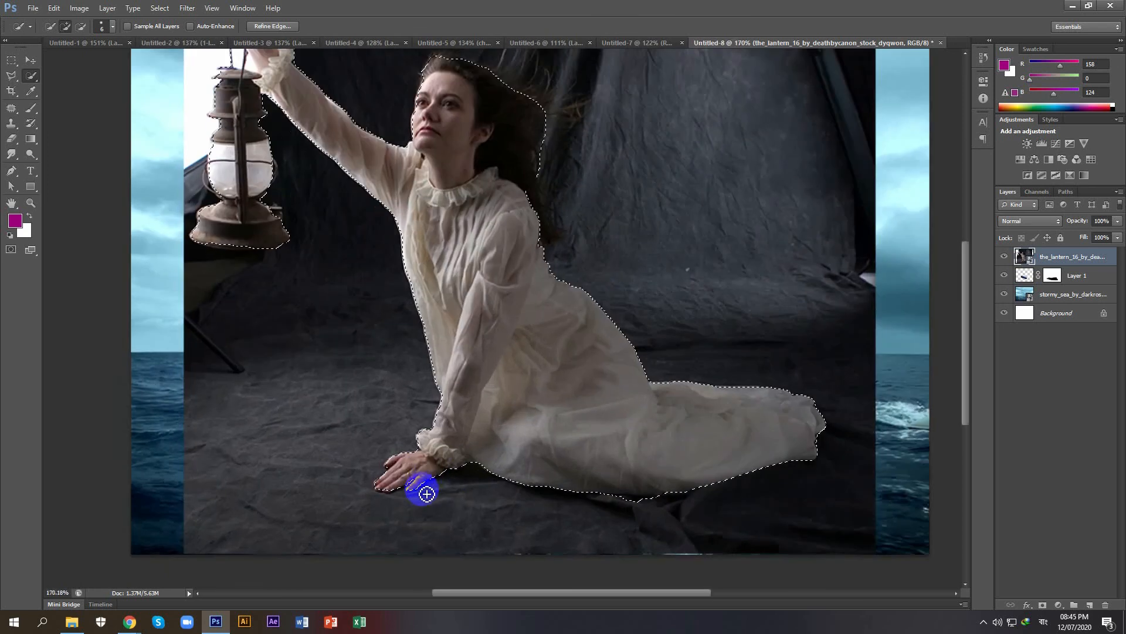
pyautogui.scroll(-6, 421, 498)
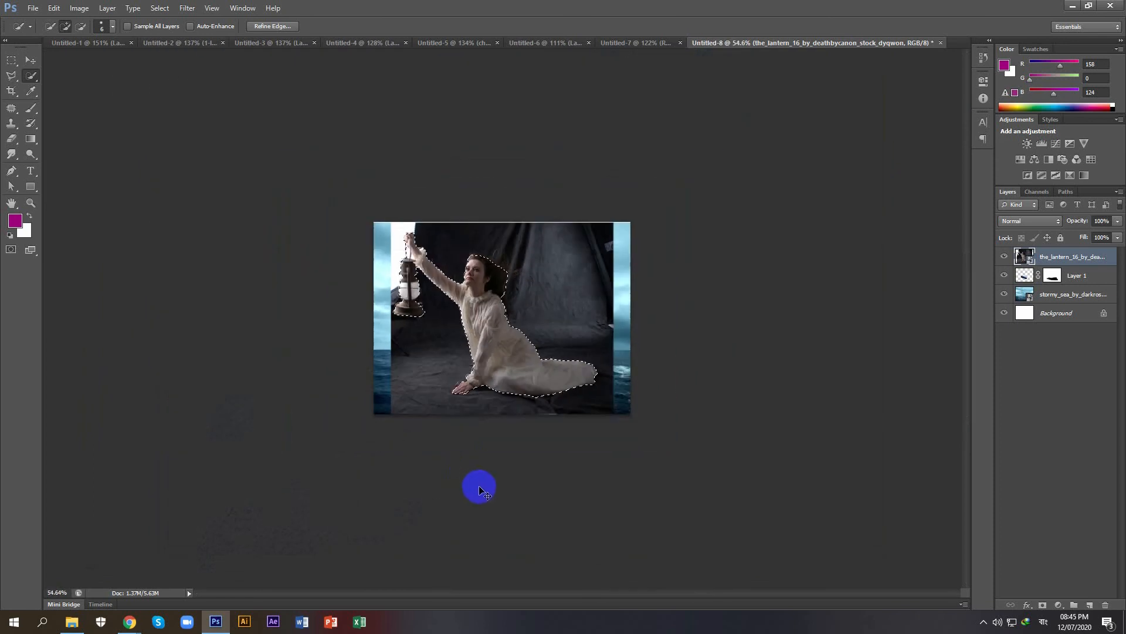
pyautogui.hotkey('ctrl', 'shift', 'alt', 'n')
pyautogui.click(1056, 279)
pyautogui.press('Delete')
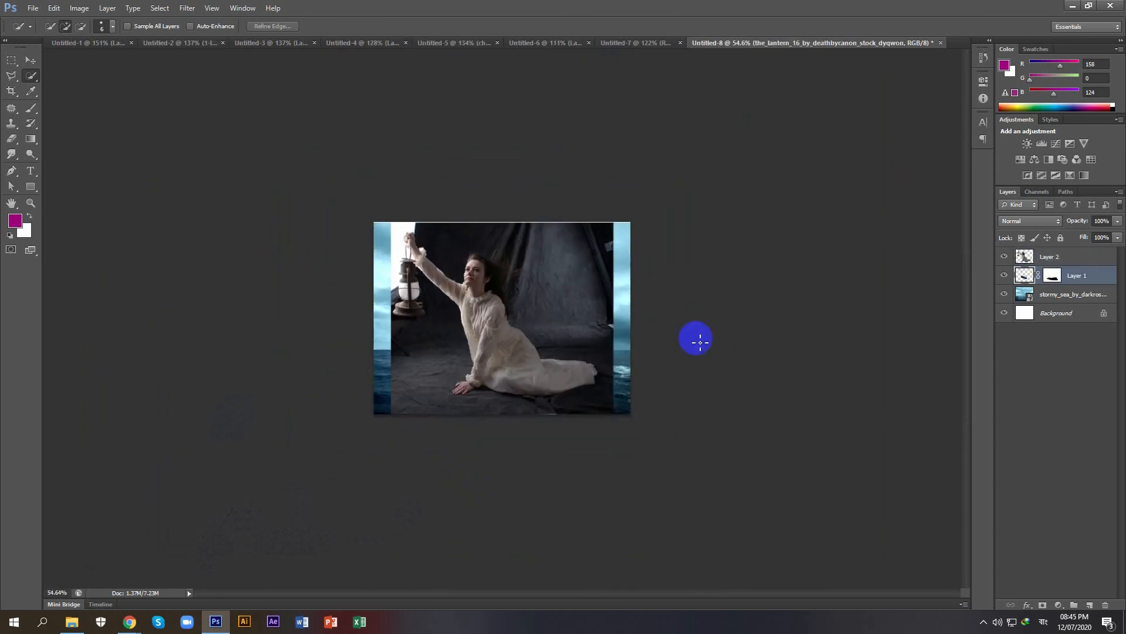
# Scale the woman's cutout on Layer 2 down proportionally to about 44% so she suits the suitcase's size
pyautogui.click(31, 60)
pyautogui.scroll(3, 503, 384)
pyautogui.click(503, 385)
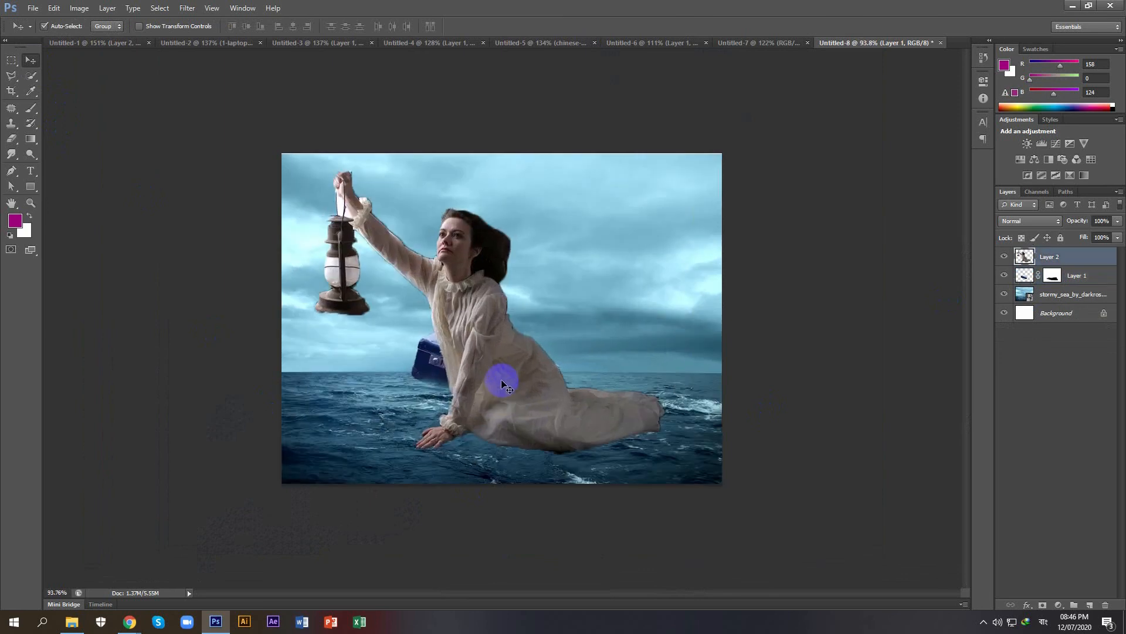
pyautogui.hotkey('ctrl', 't')
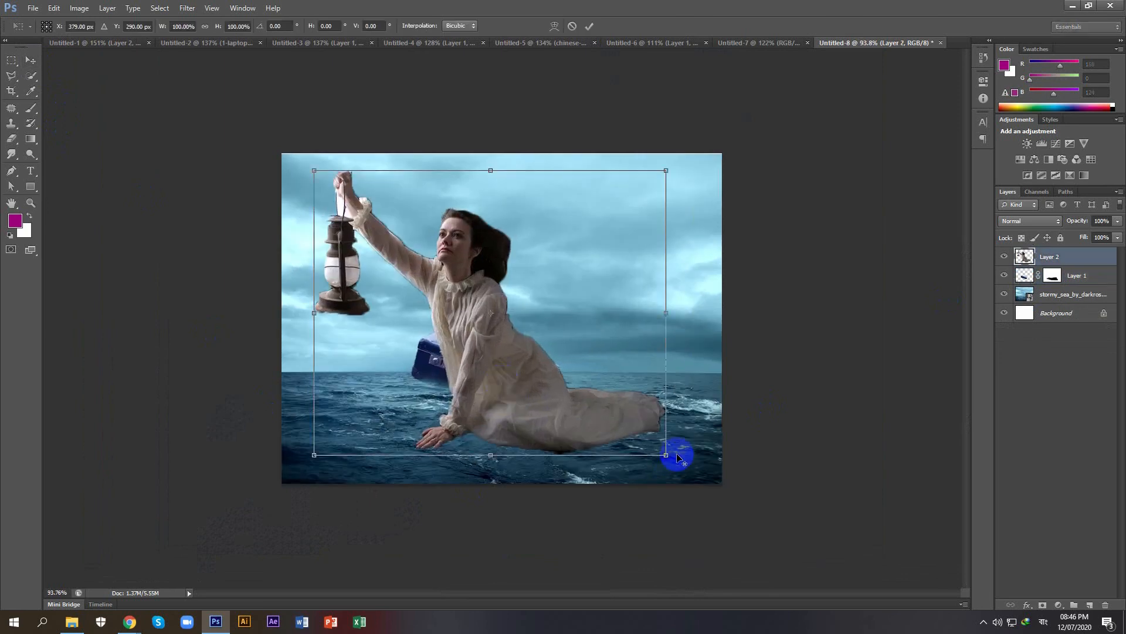
pyautogui.moveTo(666, 455); pyautogui.dragTo(564, 378)
pyautogui.scroll(3, 504, 374)
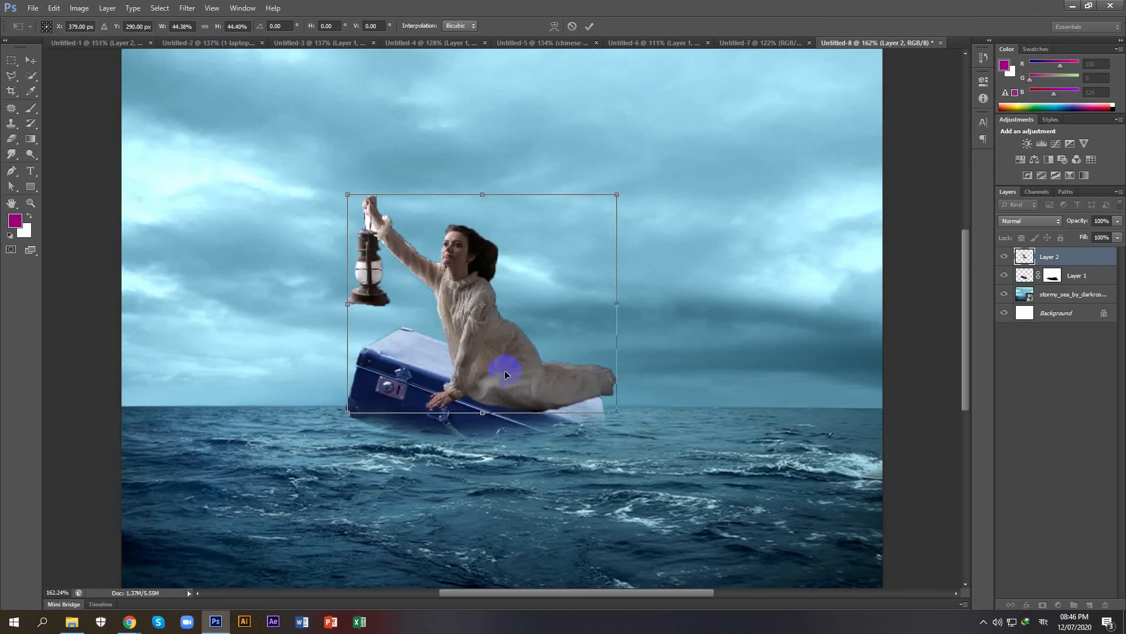
# Rotate the woman about 18° clockwise and seat her on the suitcase's sloping top
pyautogui.moveTo(637, 435); pyautogui.dragTo(614, 449)
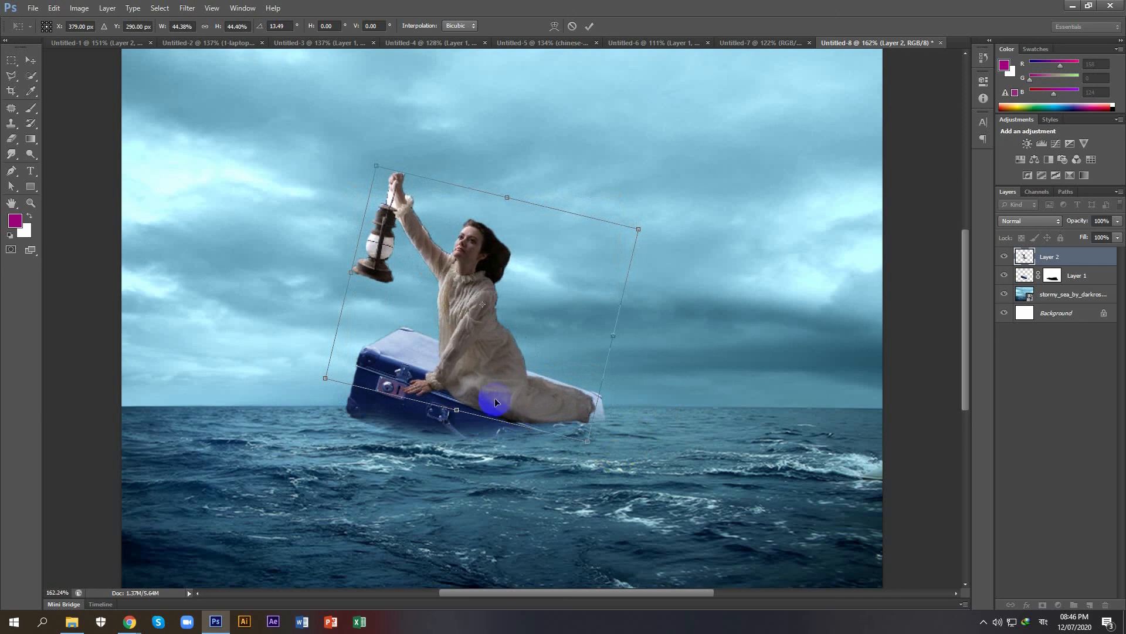
pyautogui.moveTo(495, 403); pyautogui.dragTo(500, 370)
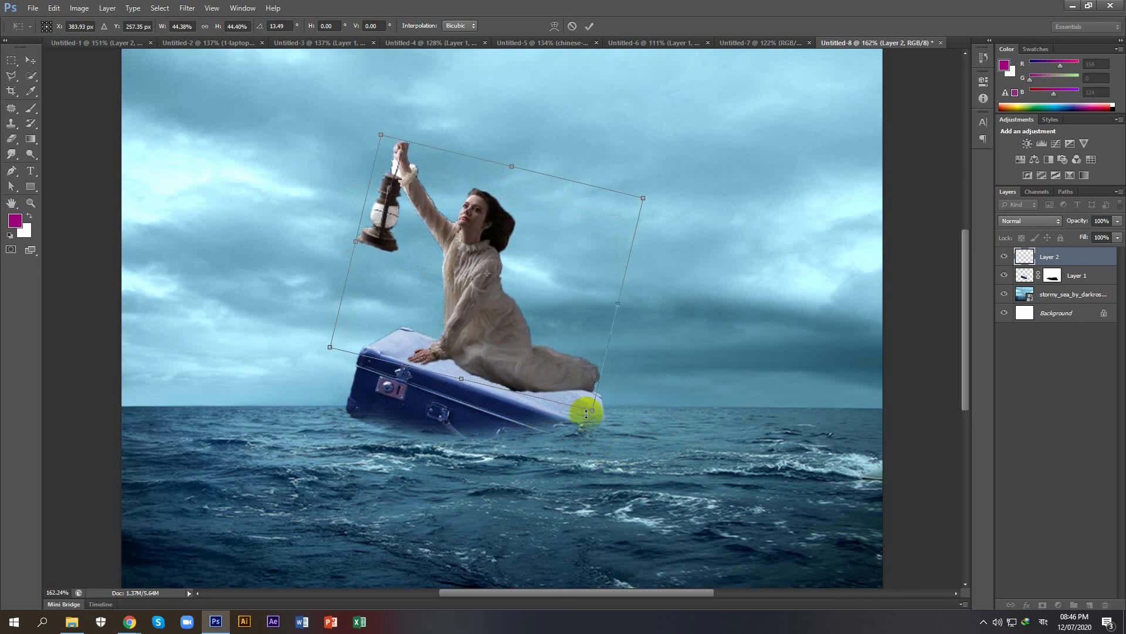
pyautogui.moveTo(625, 421); pyautogui.dragTo(595, 420)
pyautogui.moveTo(510, 379); pyautogui.dragTo(500, 382)
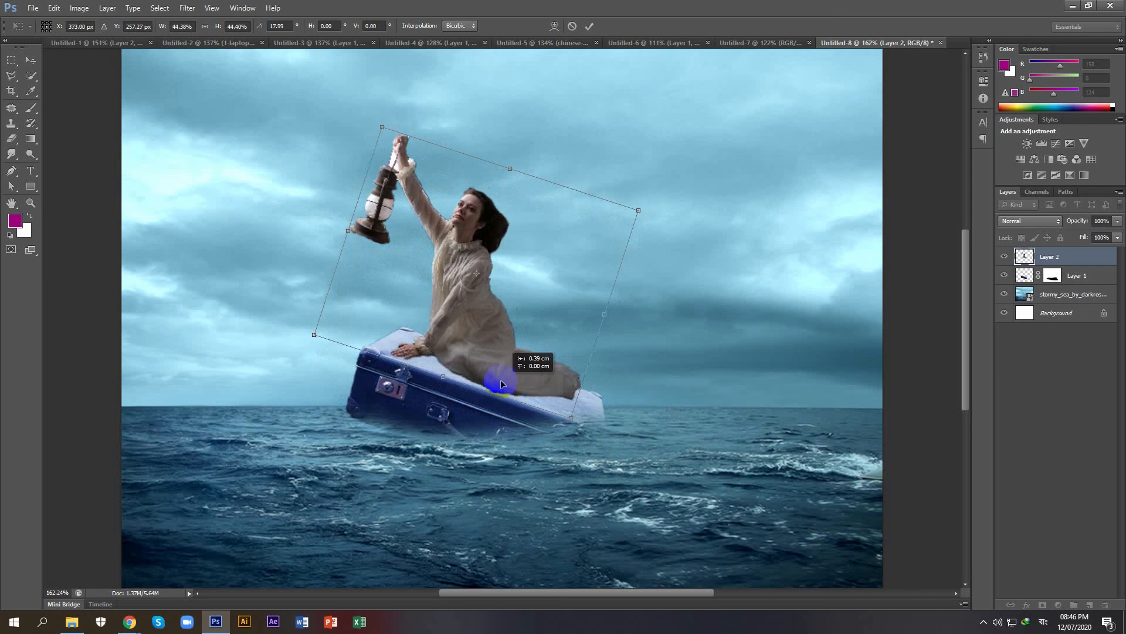
pyautogui.press('Return')
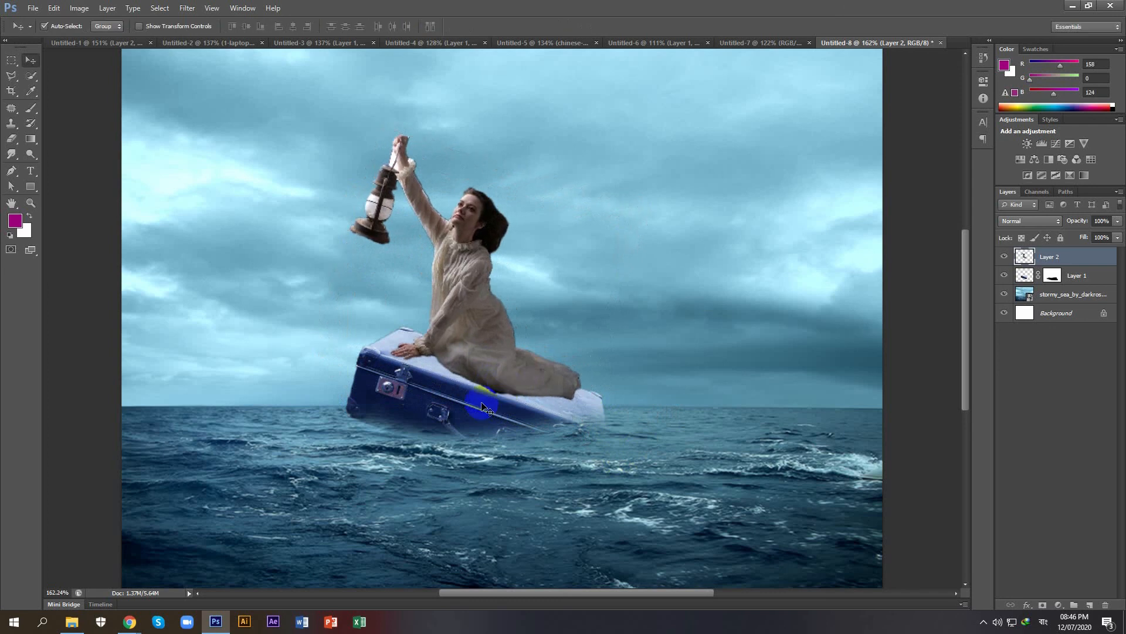
# Soften the woman's edges by loading Layer 2's outline, inverting and feathering the selection, deleting the fringe and deselecting
pyautogui.keyDown('ctrl'); pyautogui.click(1024, 258); pyautogui.keyUp('ctrl')
pyautogui.click(160, 7)
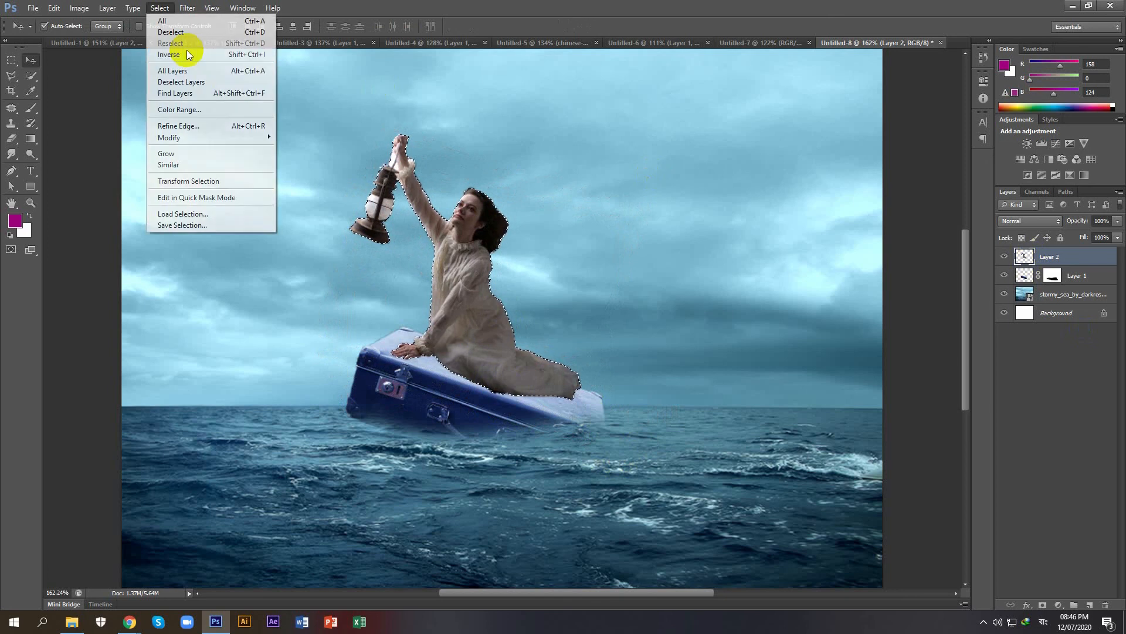
pyautogui.click(187, 54)
pyautogui.click(159, 8)
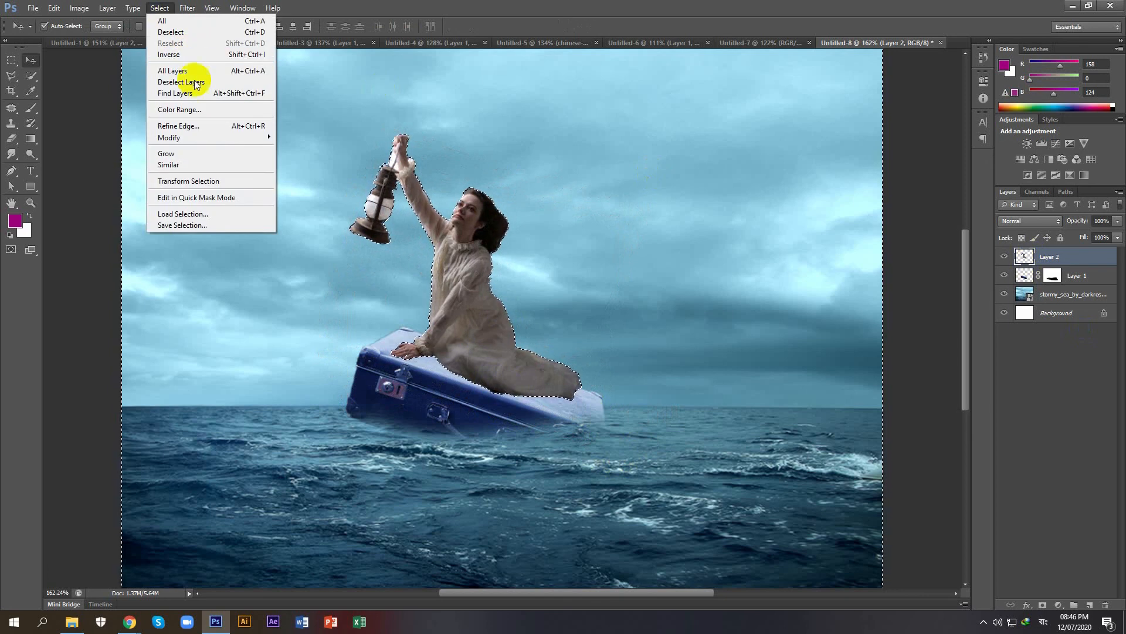
pyautogui.moveTo(190, 137)
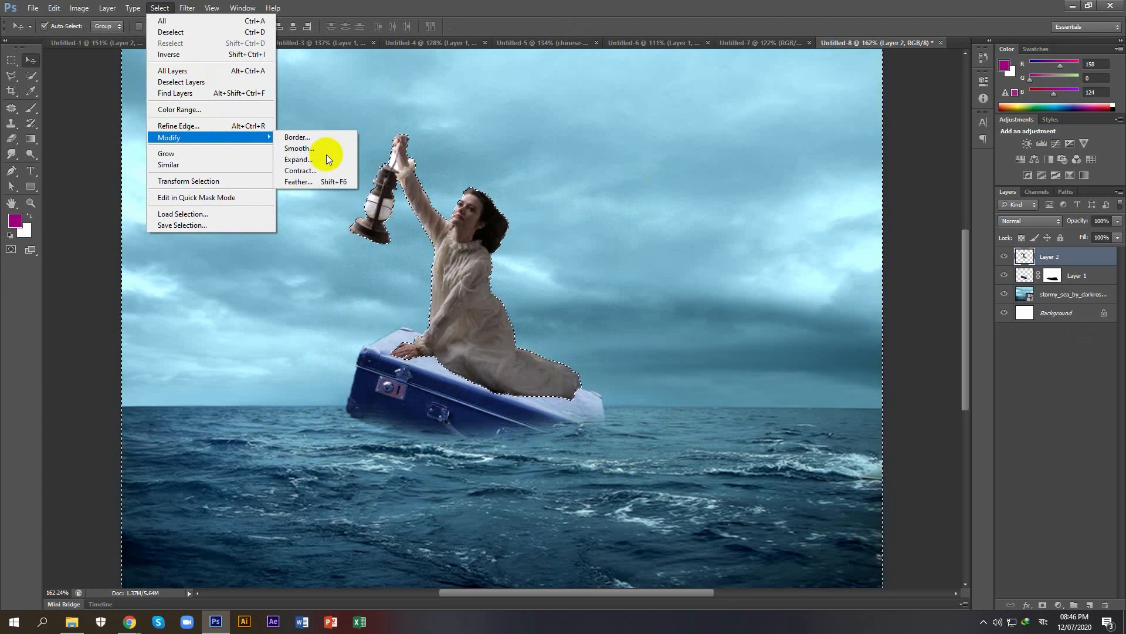
pyautogui.click(302, 181)
pyautogui.click(484, 192)
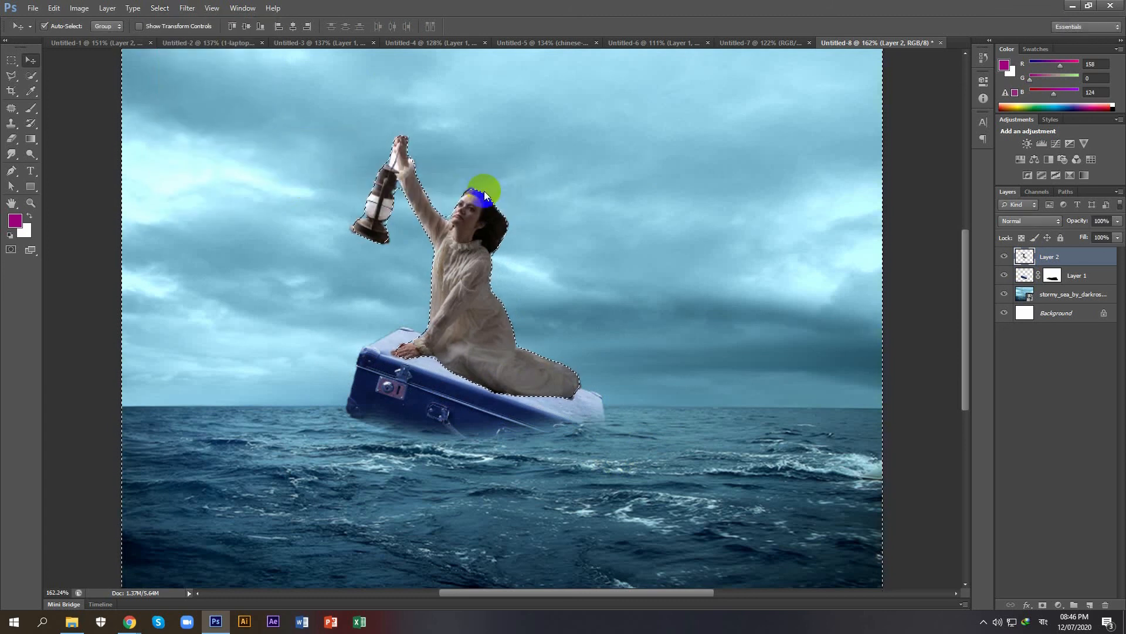
pyautogui.press('Delete')
pyautogui.hotkey('ctrl', 'd')
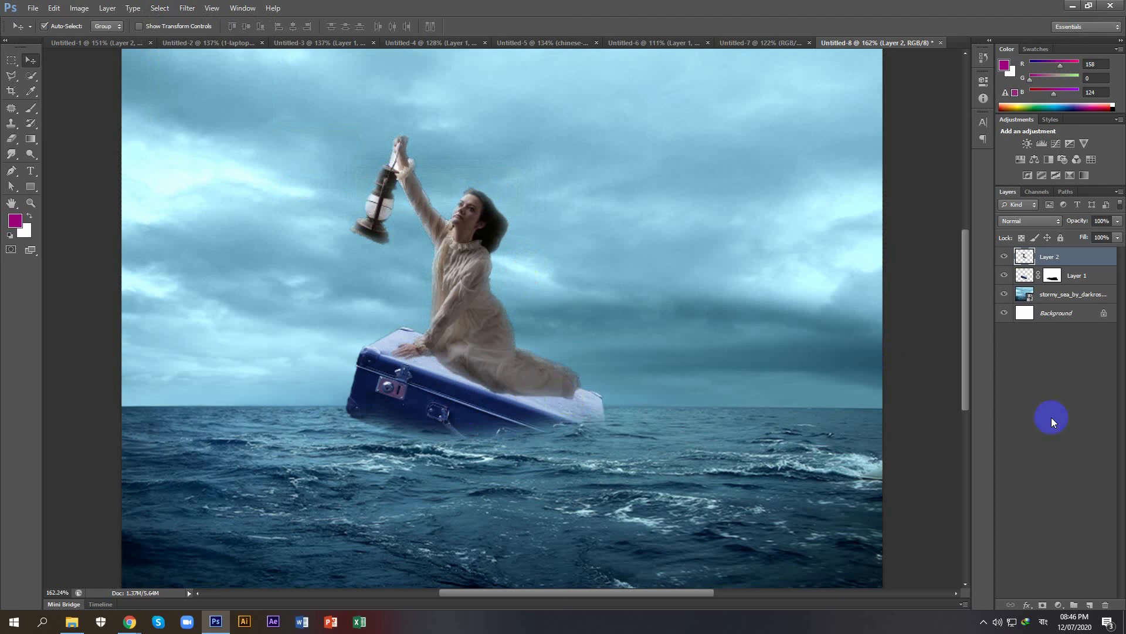
# Add a layer mask to Layer 2 and paint black over the dress's trailing end to fade it into the suitcase
pyautogui.click(1042, 604)
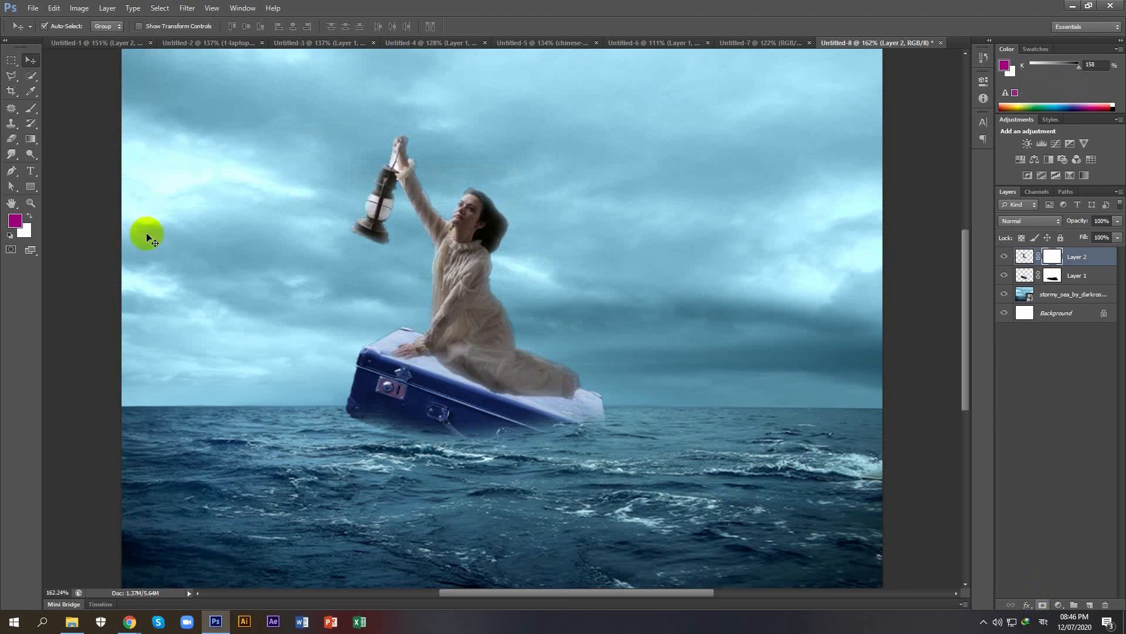
pyautogui.click(31, 107)
pyautogui.click(591, 385)
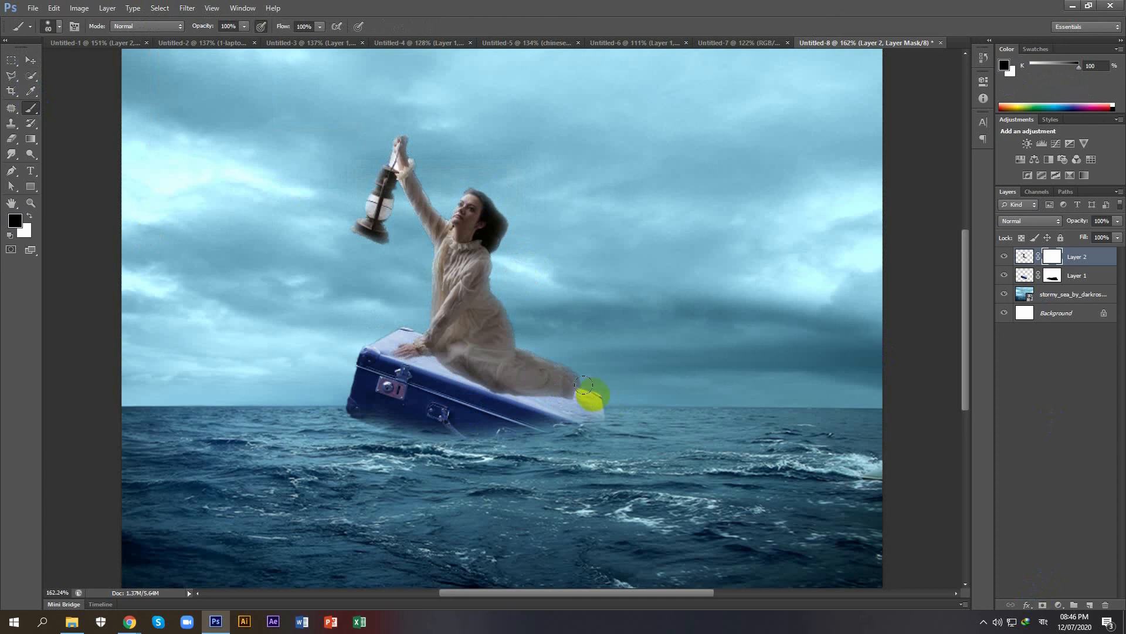
pyautogui.moveTo(570, 381)
pyautogui.mouseDown()
pyautogui.moveTo(528, 417)
pyautogui.moveTo(586, 401)
pyautogui.mouseUp()
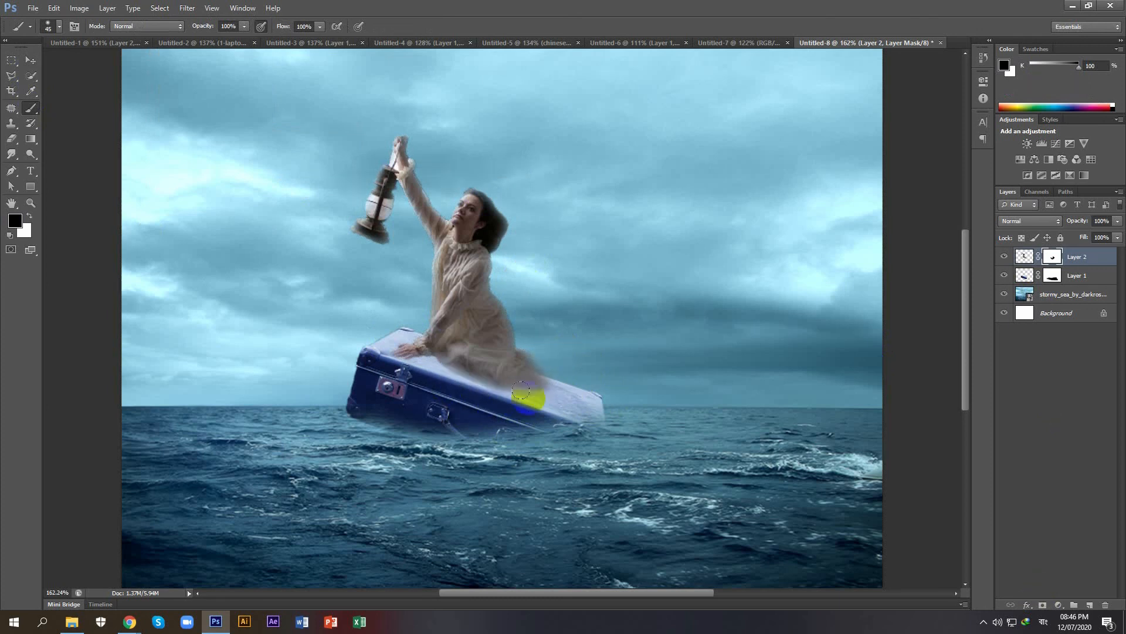
pyautogui.click(30, 60)
pyautogui.scroll(-2, 496, 358)
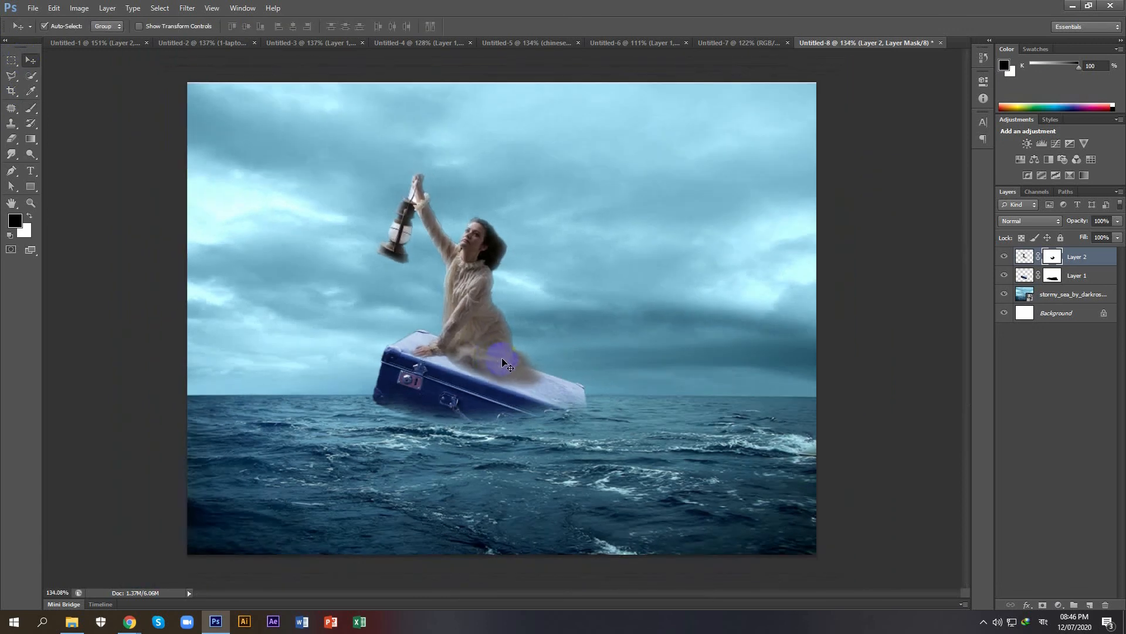
pyautogui.scroll(-2, 508, 370)
pyautogui.scroll(-1, 498, 392)
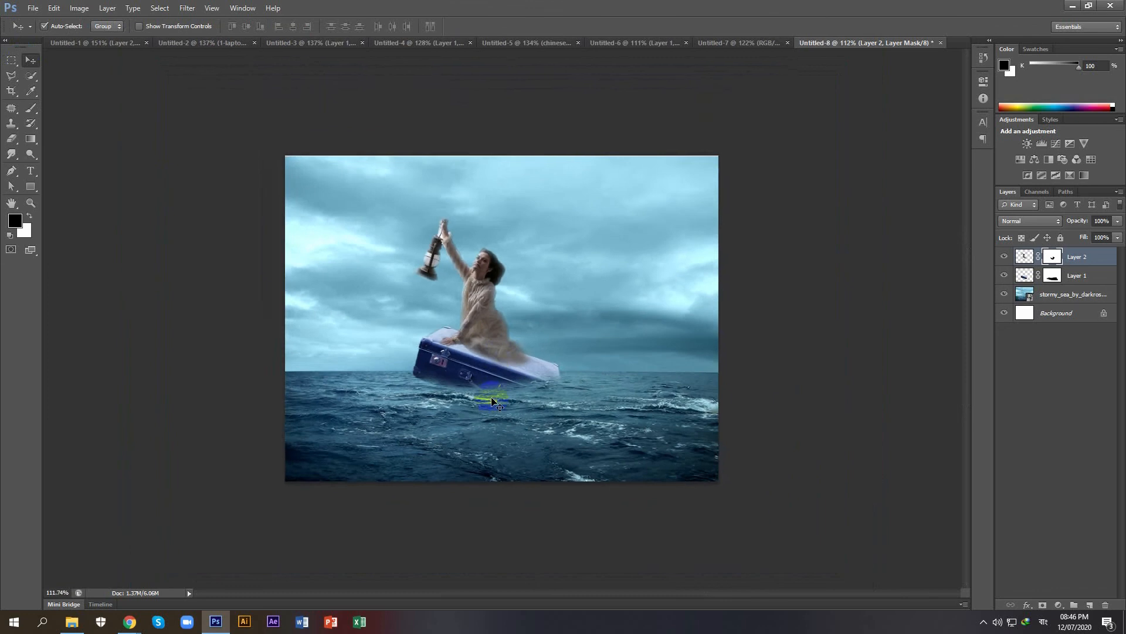
pyautogui.scroll(3, 492, 401)
pyautogui.scroll(1, 493, 402)
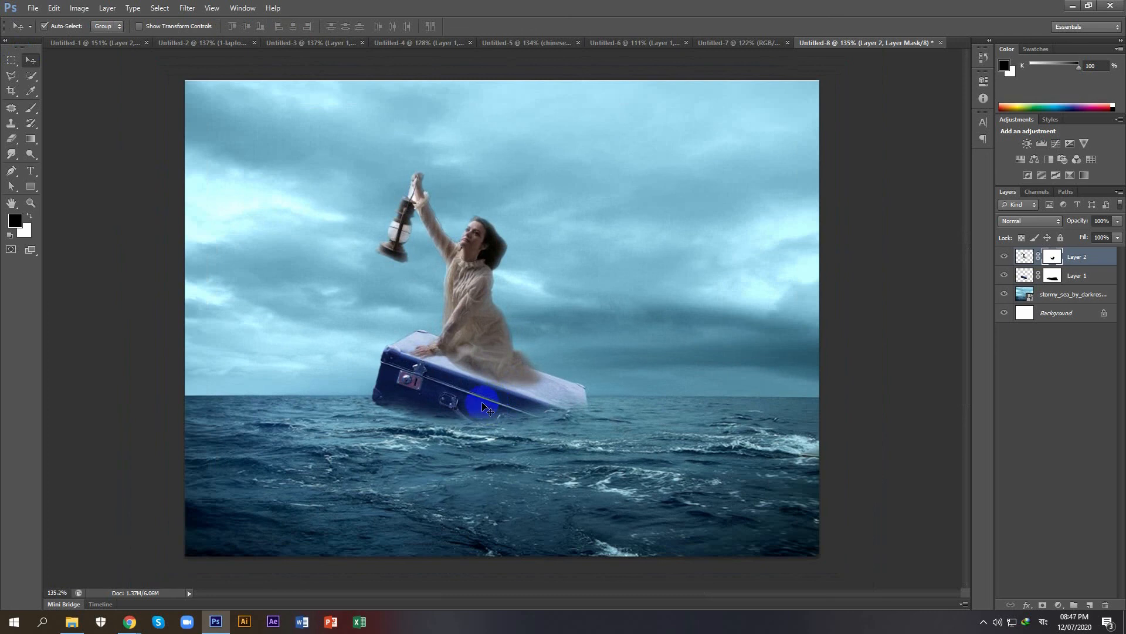
# Switch to File Explorer and open the Ship folder inside Photoshop 2nd Class
pyautogui.click(71, 621)
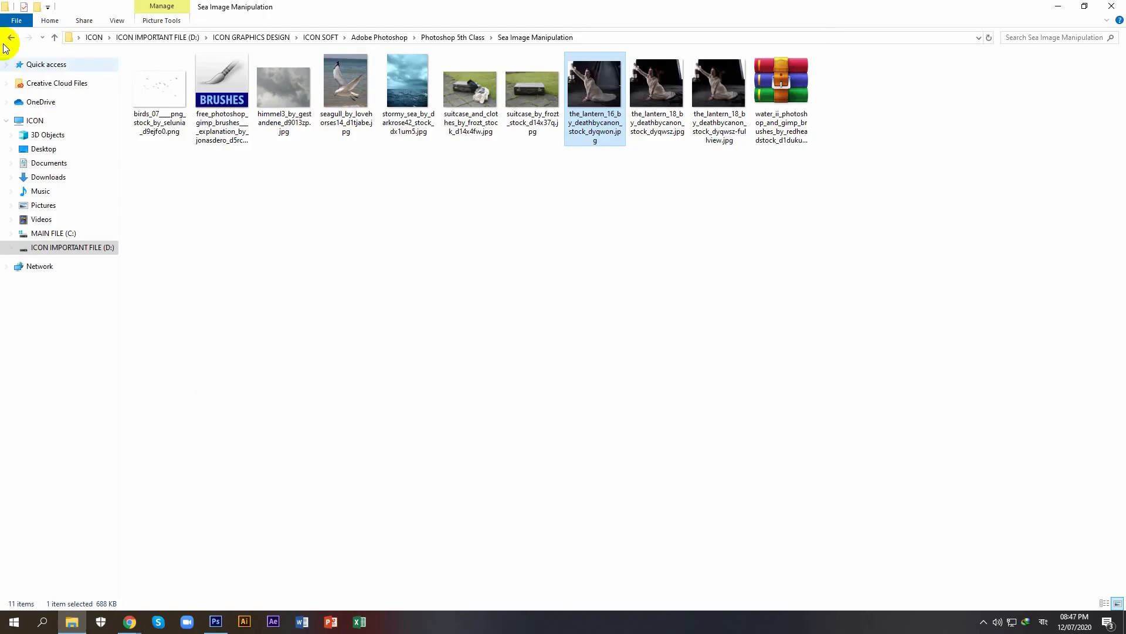
pyautogui.click(12, 39)
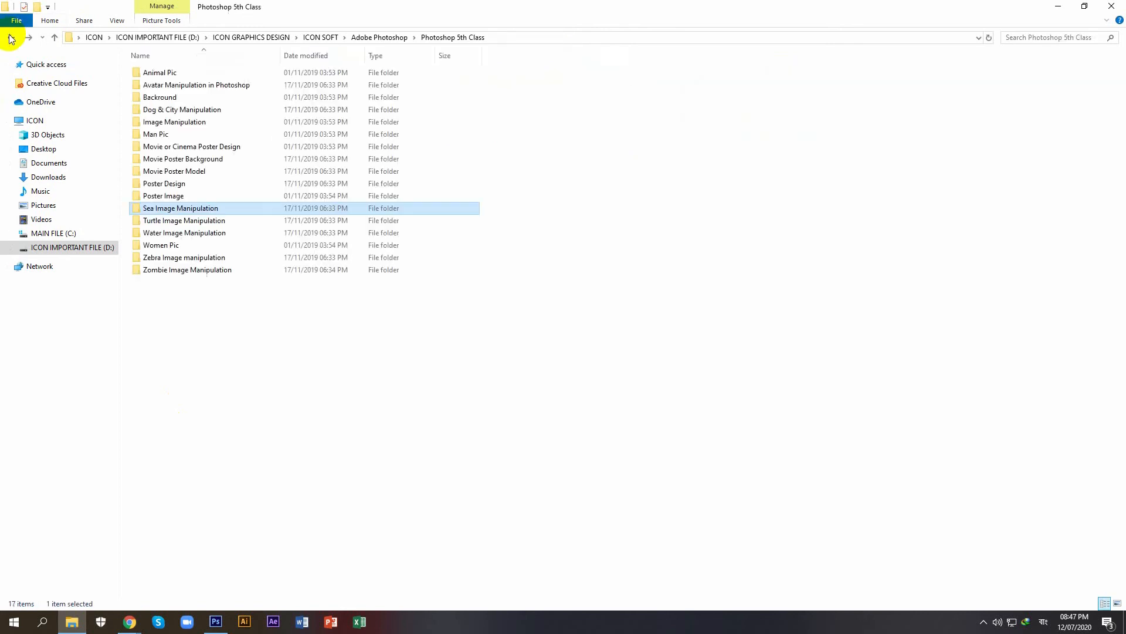
pyautogui.click(11, 38)
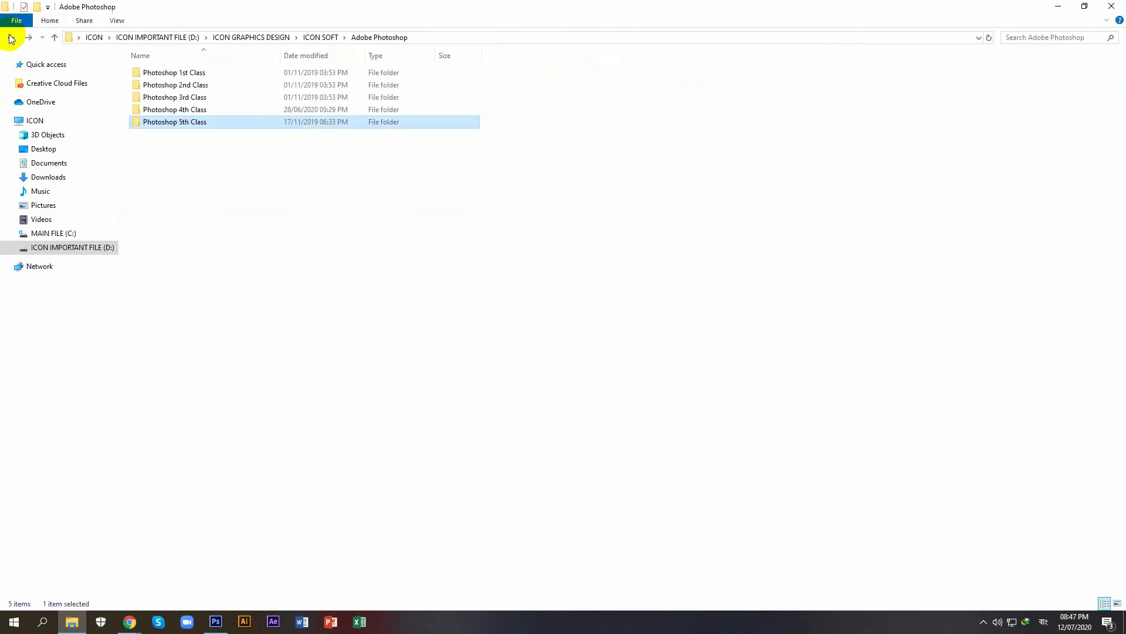
pyautogui.doubleClick(153, 85)
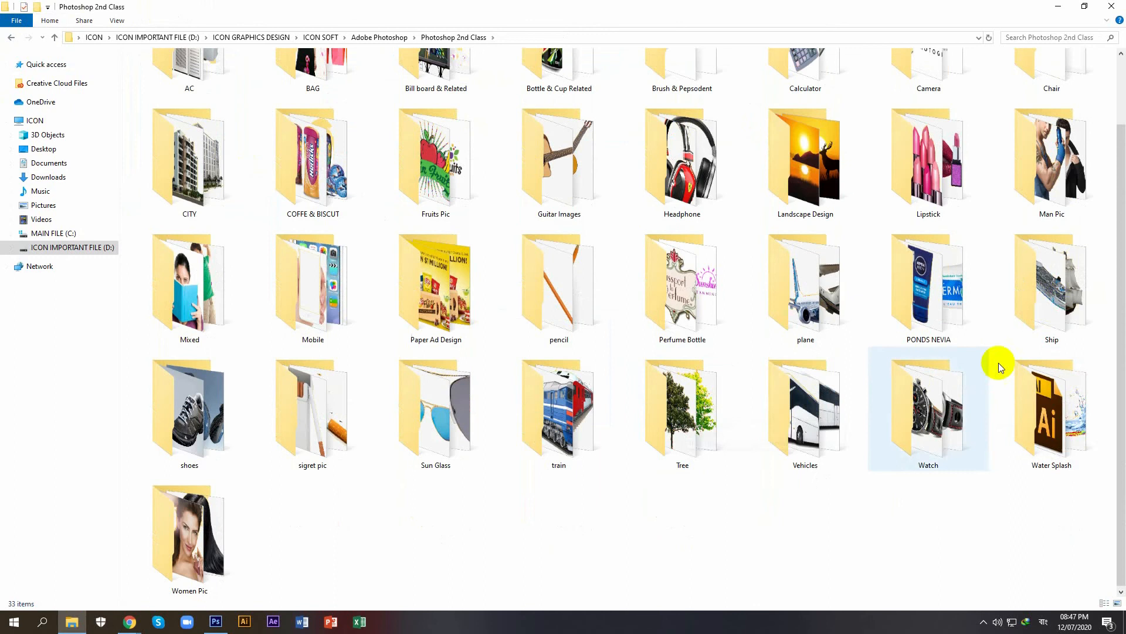
pyautogui.doubleClick(963, 308)
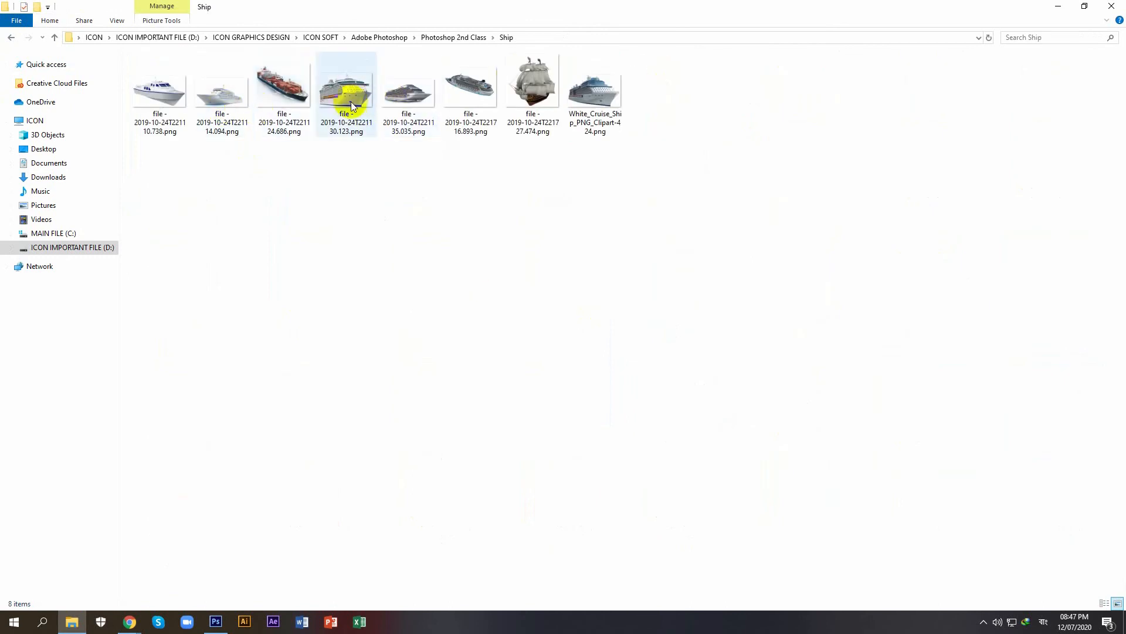
# Place the cruise ship image file - 2019-10-24T221135.035.png on the sea at the horizon and hide Layer 1 and Layer 2
pyautogui.moveTo(404, 94); pyautogui.dragTo(485, 453)
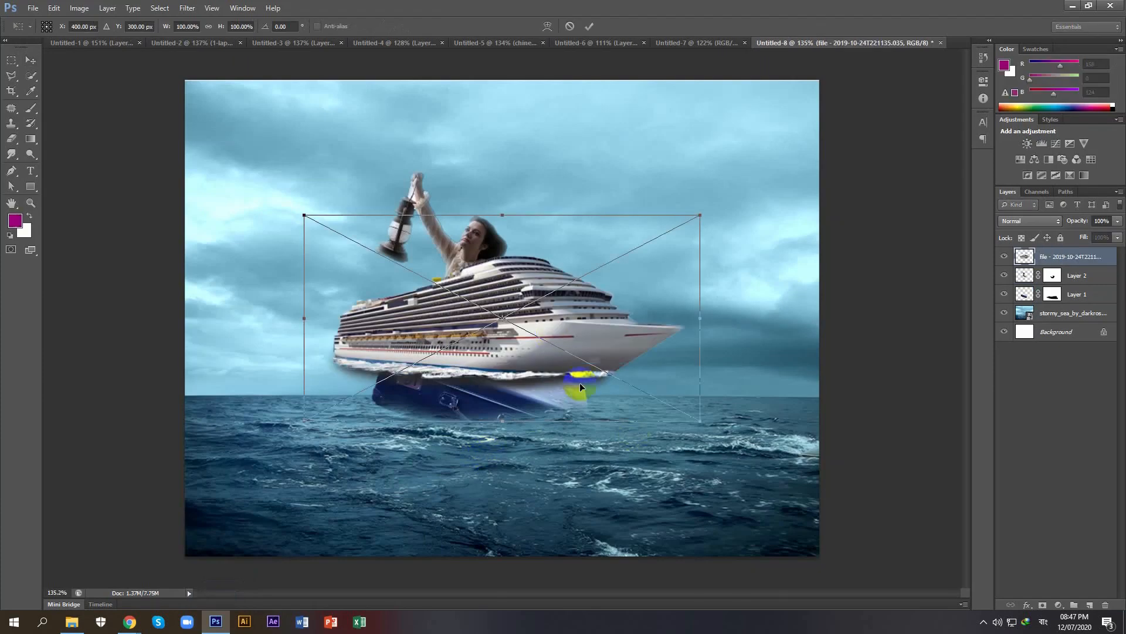
pyautogui.moveTo(579, 382)
pyautogui.mouseDown()
pyautogui.moveTo(589, 392)
pyautogui.moveTo(570, 388)
pyautogui.mouseUp()
pyautogui.press('Return')
pyautogui.click(1005, 294)
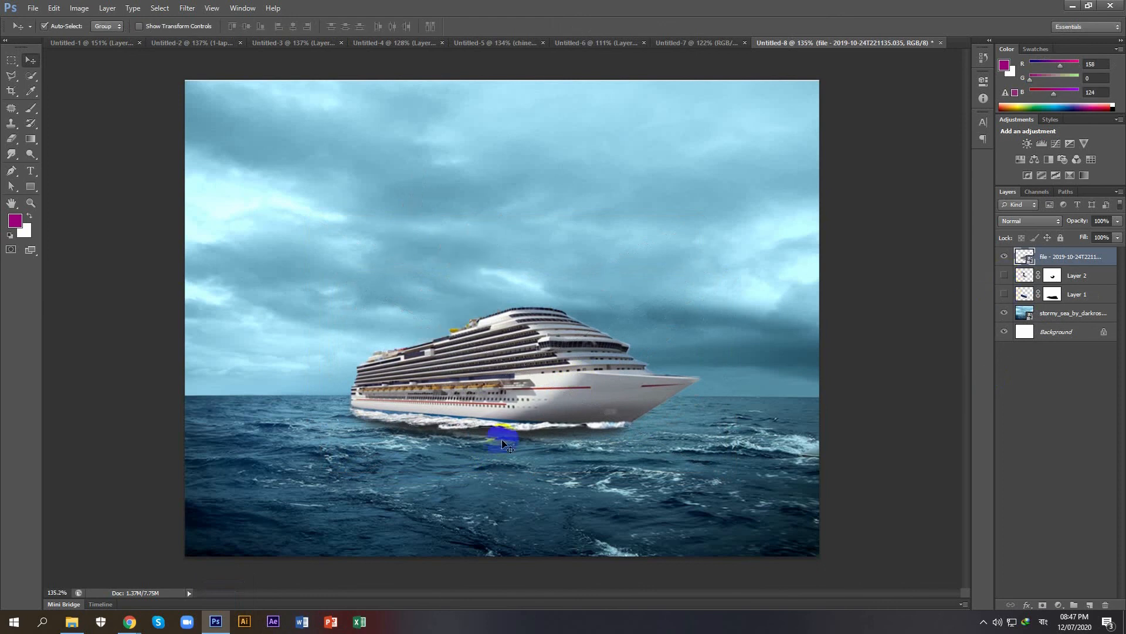
pyautogui.scroll(2, 502, 439)
pyautogui.moveTo(493, 392)
pyautogui.mouseDown()
pyautogui.moveTo(477, 378)
pyautogui.moveTo(507, 397)
pyautogui.mouseUp()
pyautogui.scroll(-1, 903, 296)
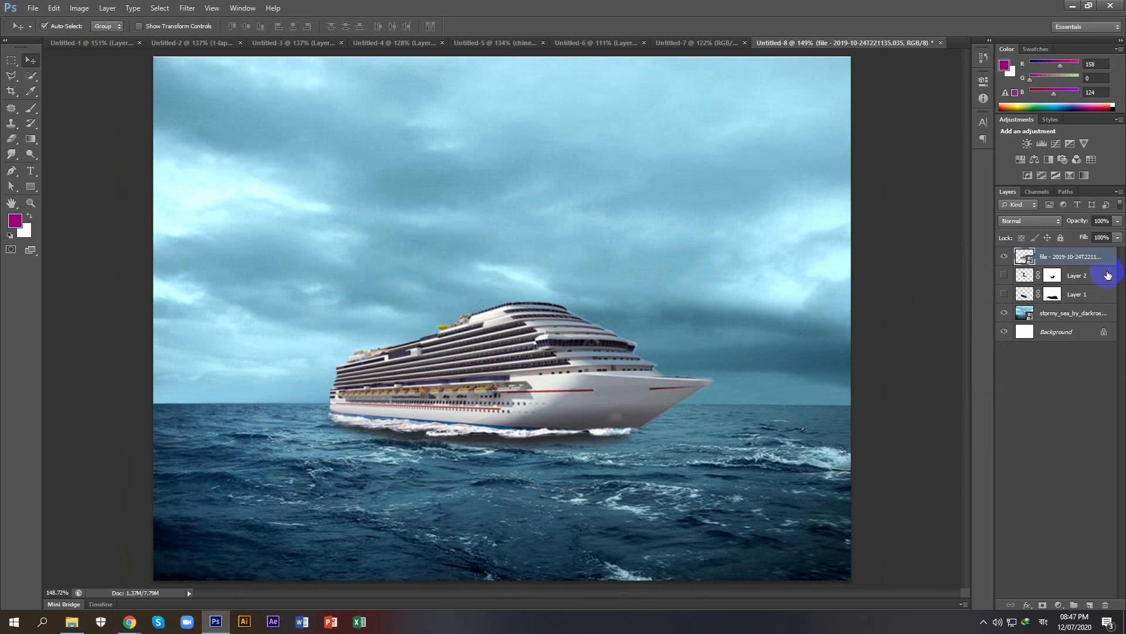
# Add a layer mask to the ship layer and paint black along the hull's lower edge to blend it into the water
pyautogui.click(1042, 605)
pyautogui.click(36, 108)
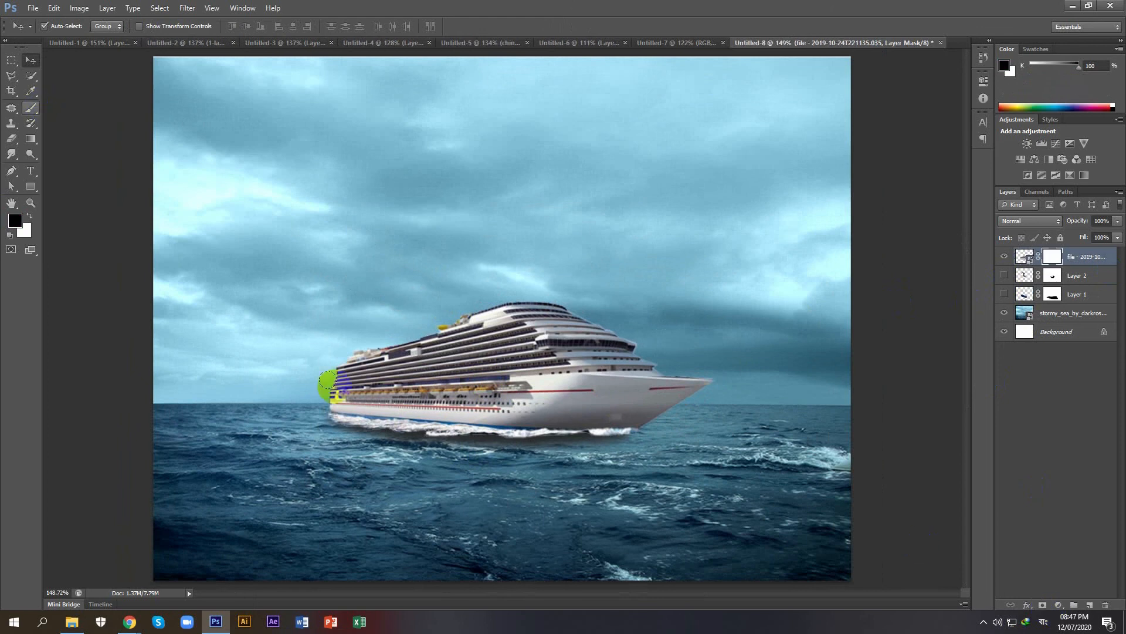
pyautogui.moveTo(330, 420); pyautogui.dragTo(674, 434)
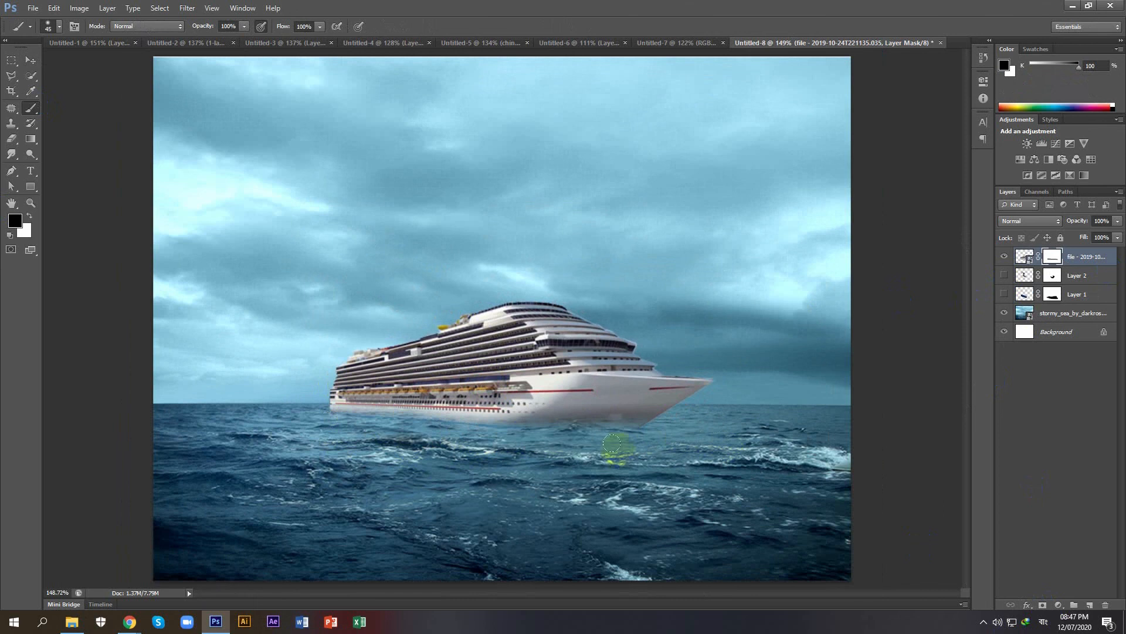
pyautogui.moveTo(505, 427); pyautogui.dragTo(648, 437)
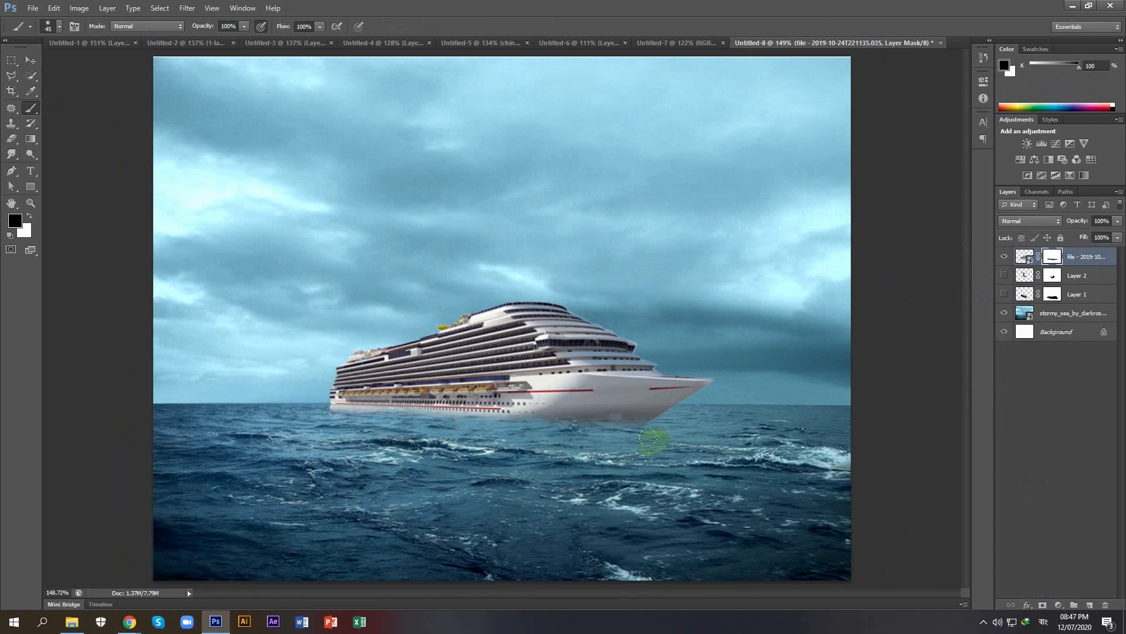
pyautogui.scroll(-4, 357, 465)
pyautogui.scroll(2, 354, 463)
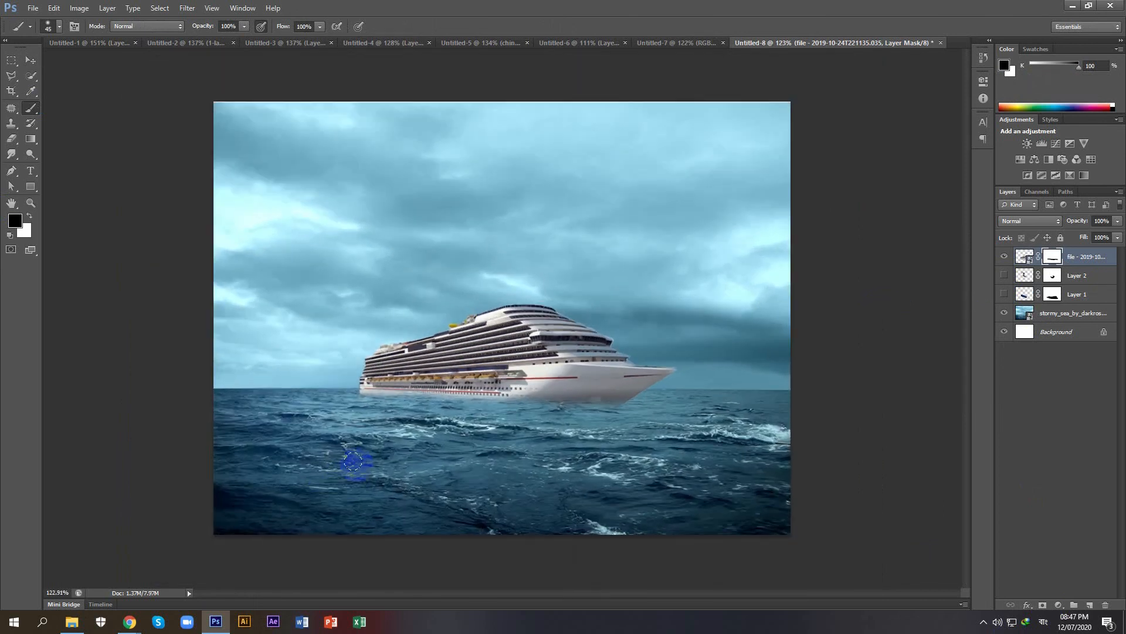
# Rasterize the ship layer and apply Color Balance with midtones at -67 cyan–red, -3 magenta–green and a strong shift towards blue
pyautogui.click(1077, 259)
pyautogui.rightClick(1079, 261)
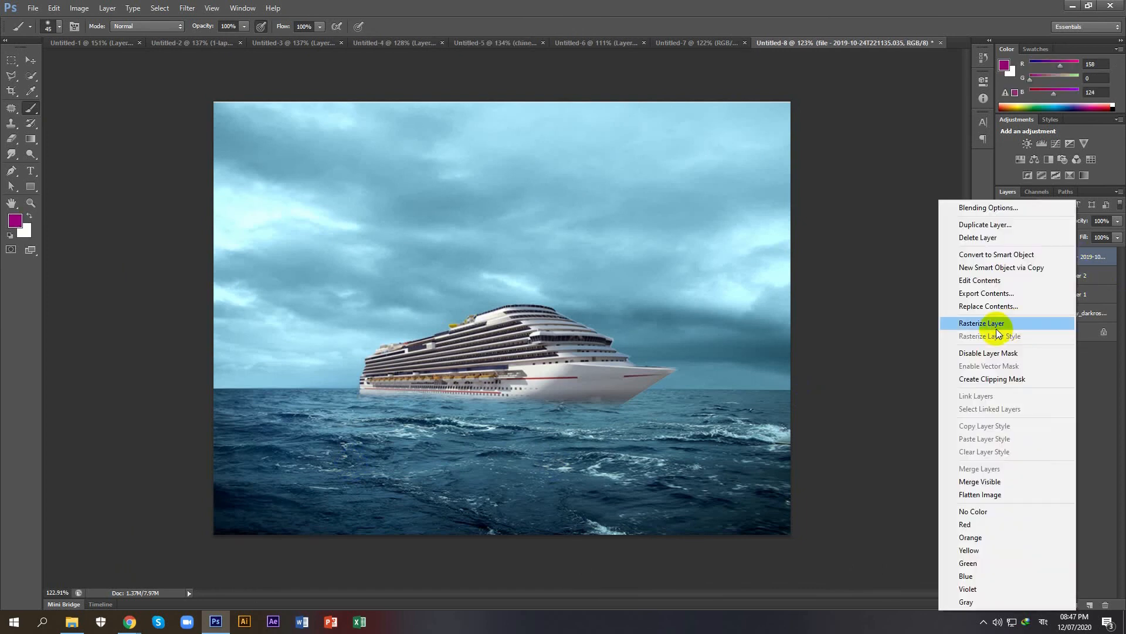
pyautogui.click(997, 327)
pyautogui.click(81, 11)
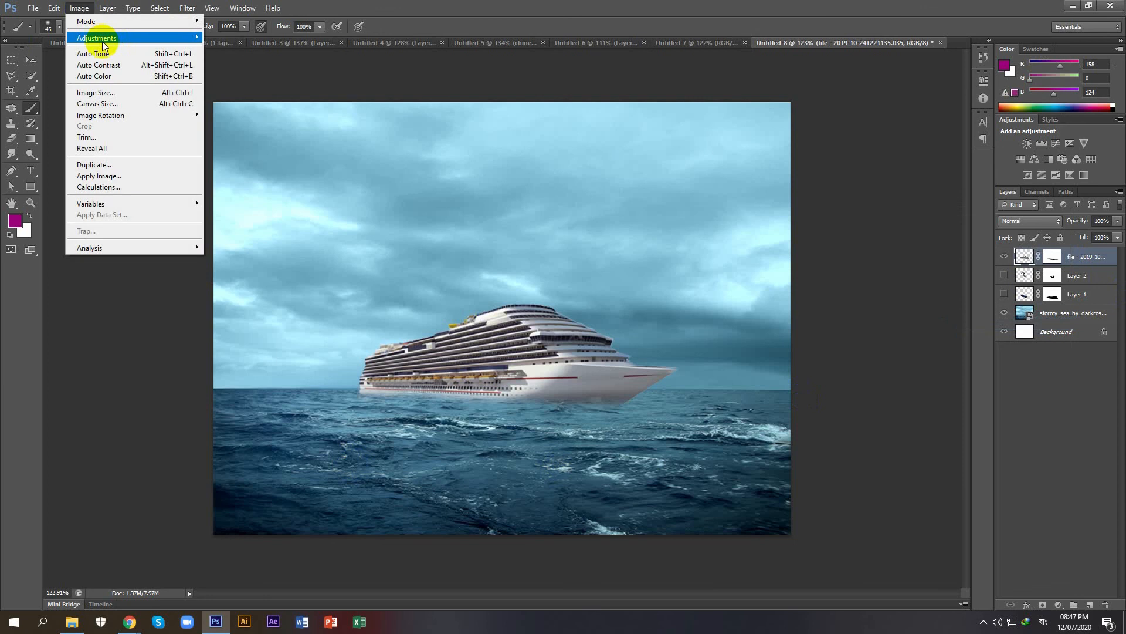
pyautogui.moveTo(112, 38)
pyautogui.click(247, 110)
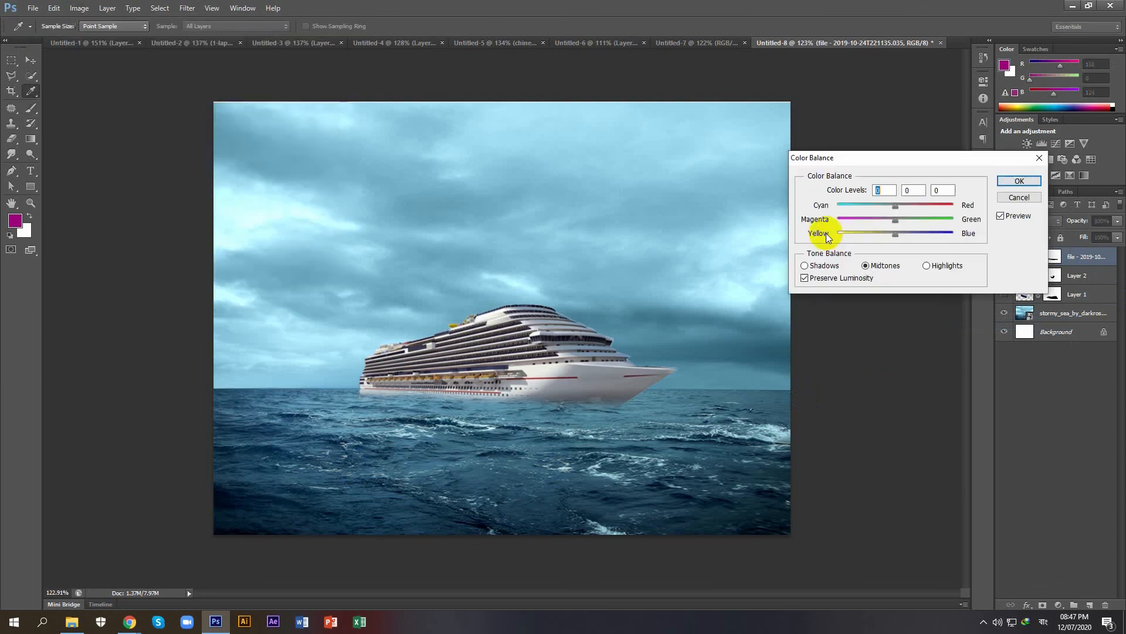
pyautogui.moveTo(867, 212); pyautogui.dragTo(893, 221)
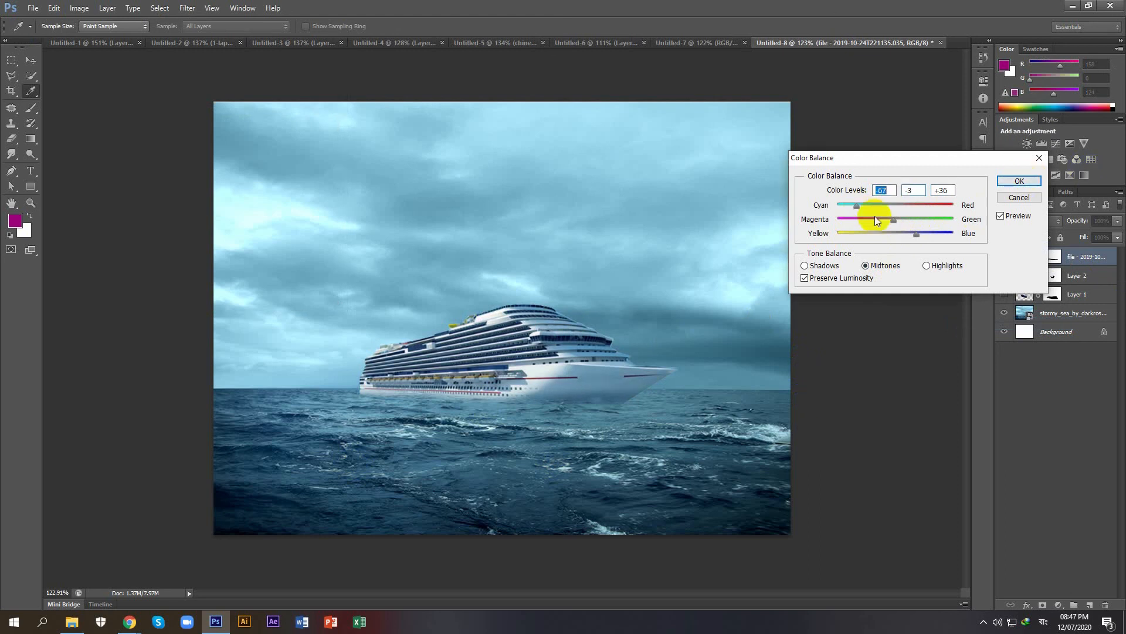
pyautogui.moveTo(917, 232); pyautogui.dragTo(926, 233)
pyautogui.click(1019, 181)
pyautogui.press('b')
pyautogui.scroll(1, 422, 395)
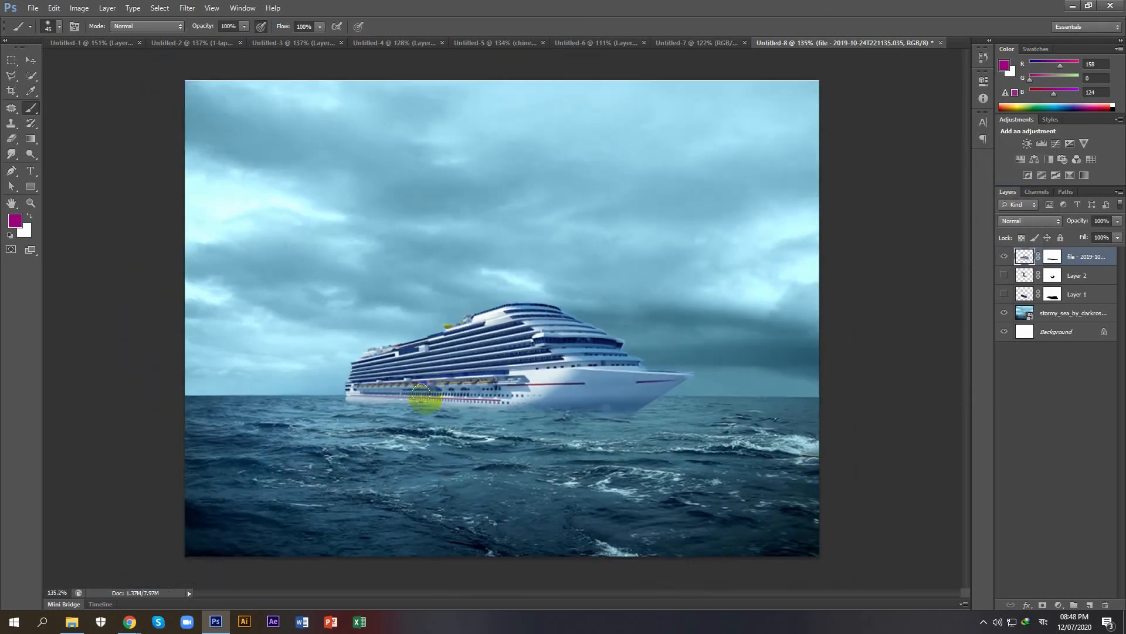